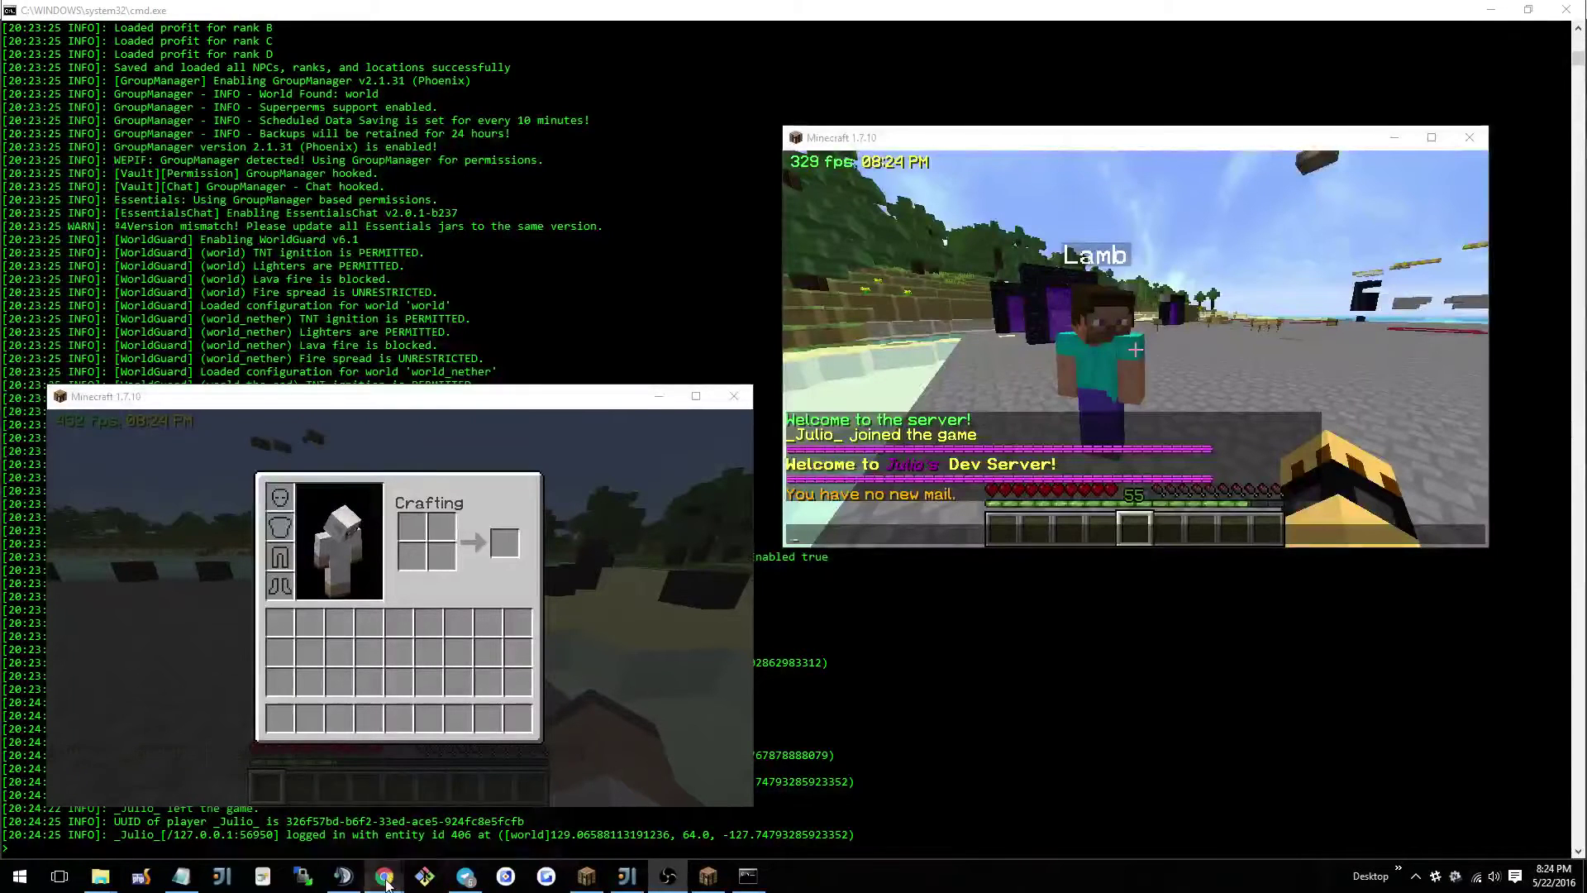
Bring the Chrome window with the FactionsX GitHub repository page to the front.
left_click(463, 806)
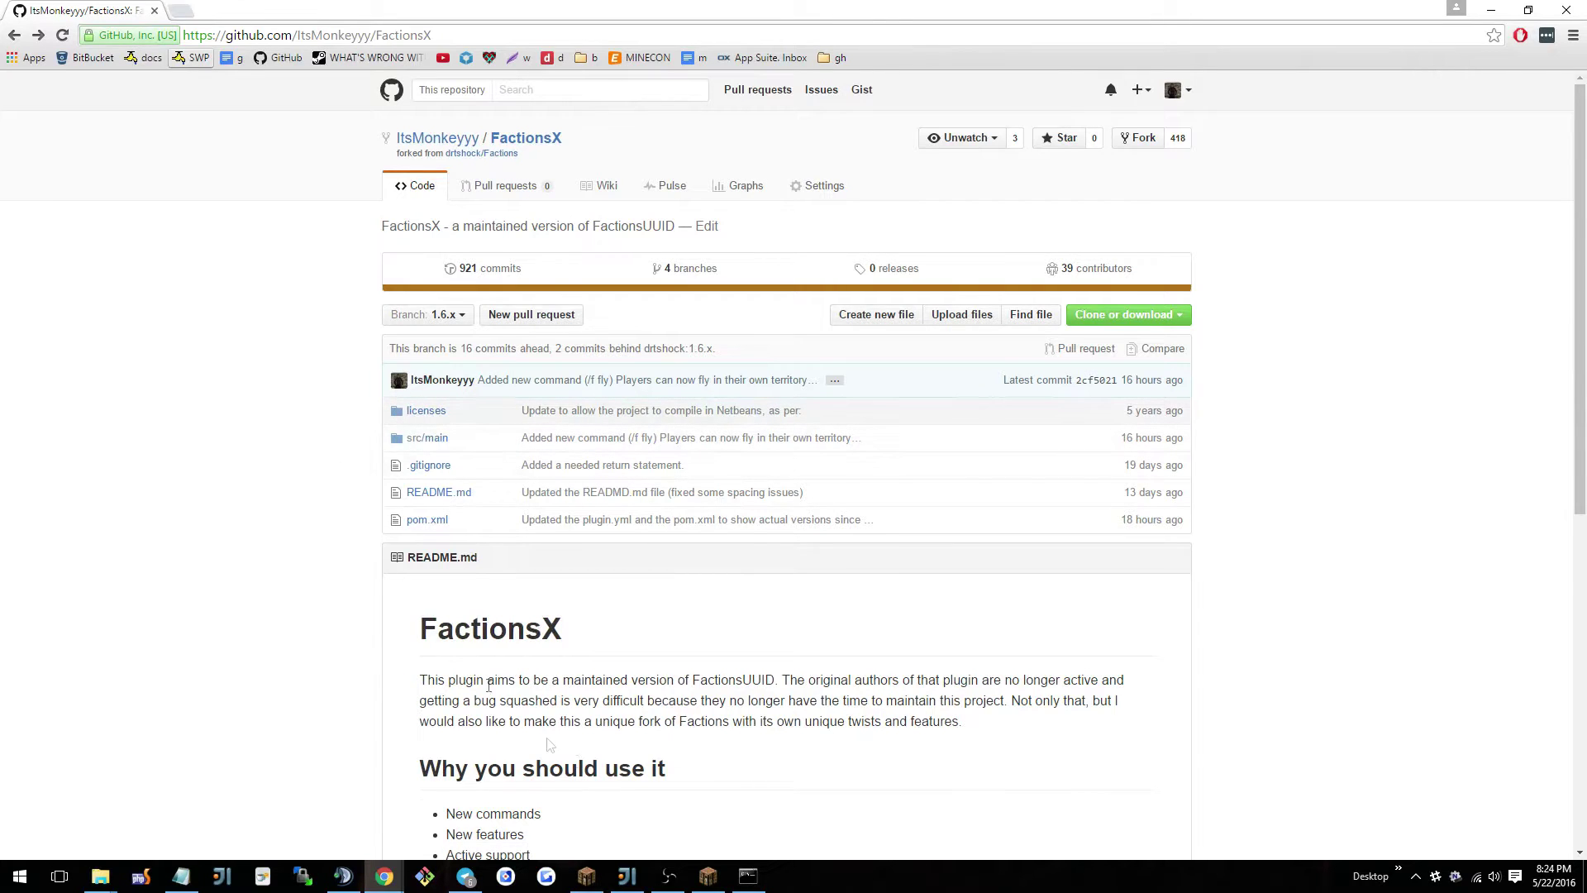
Restore both Minecraft 1.7.10 client windows over the browser from the taskbar.
left_click(707, 876)
left_click(586, 876)
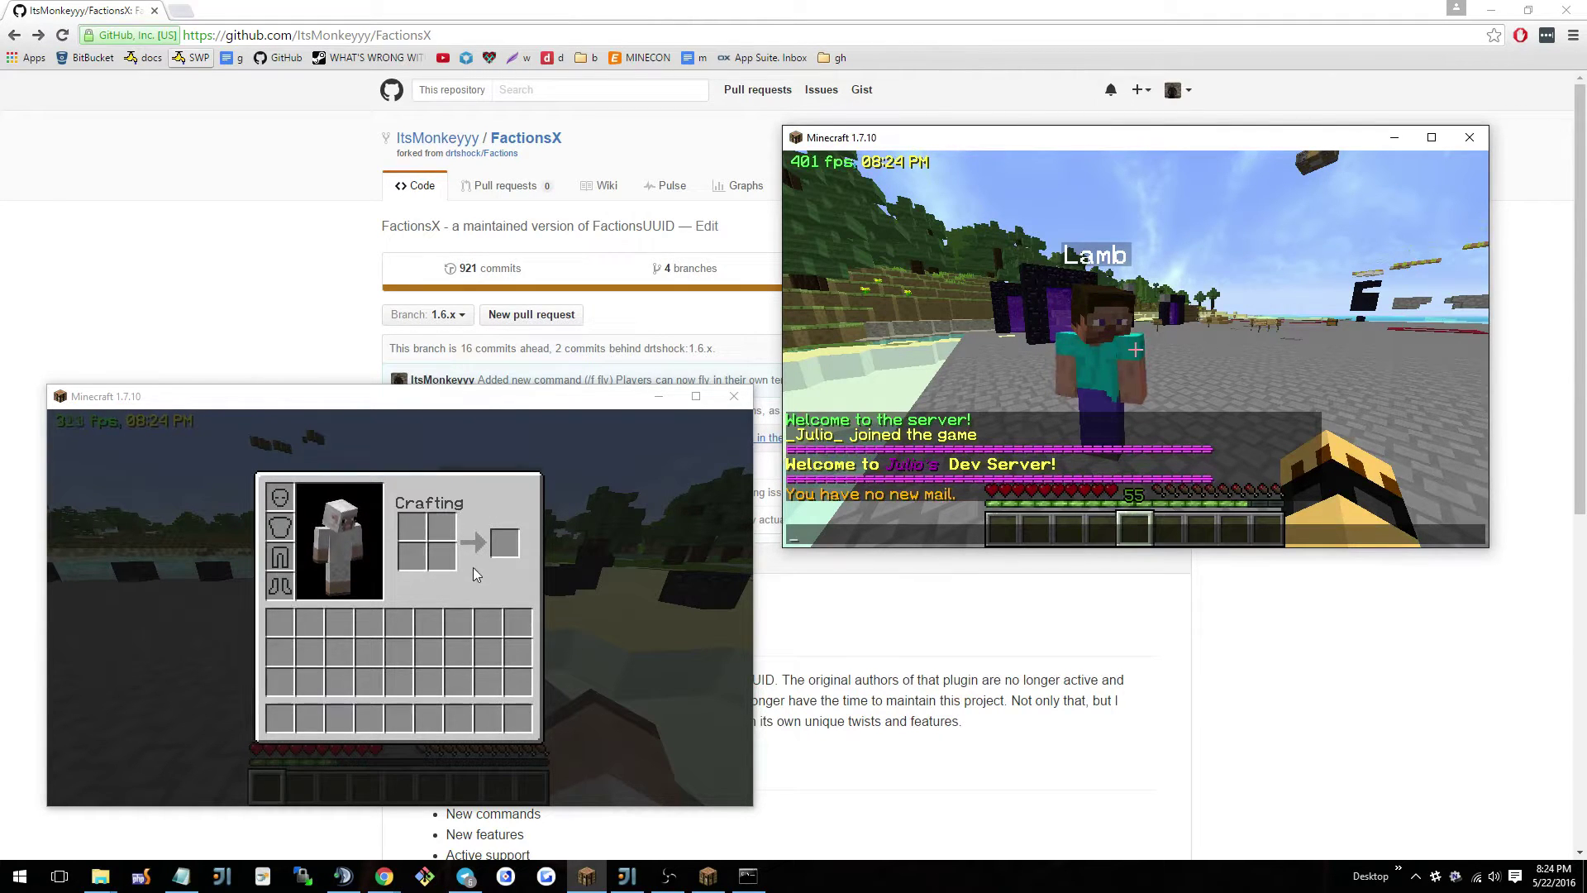
Close the inventory in the left client and display faction info with /f show.
left_click(426, 549)
key("e")
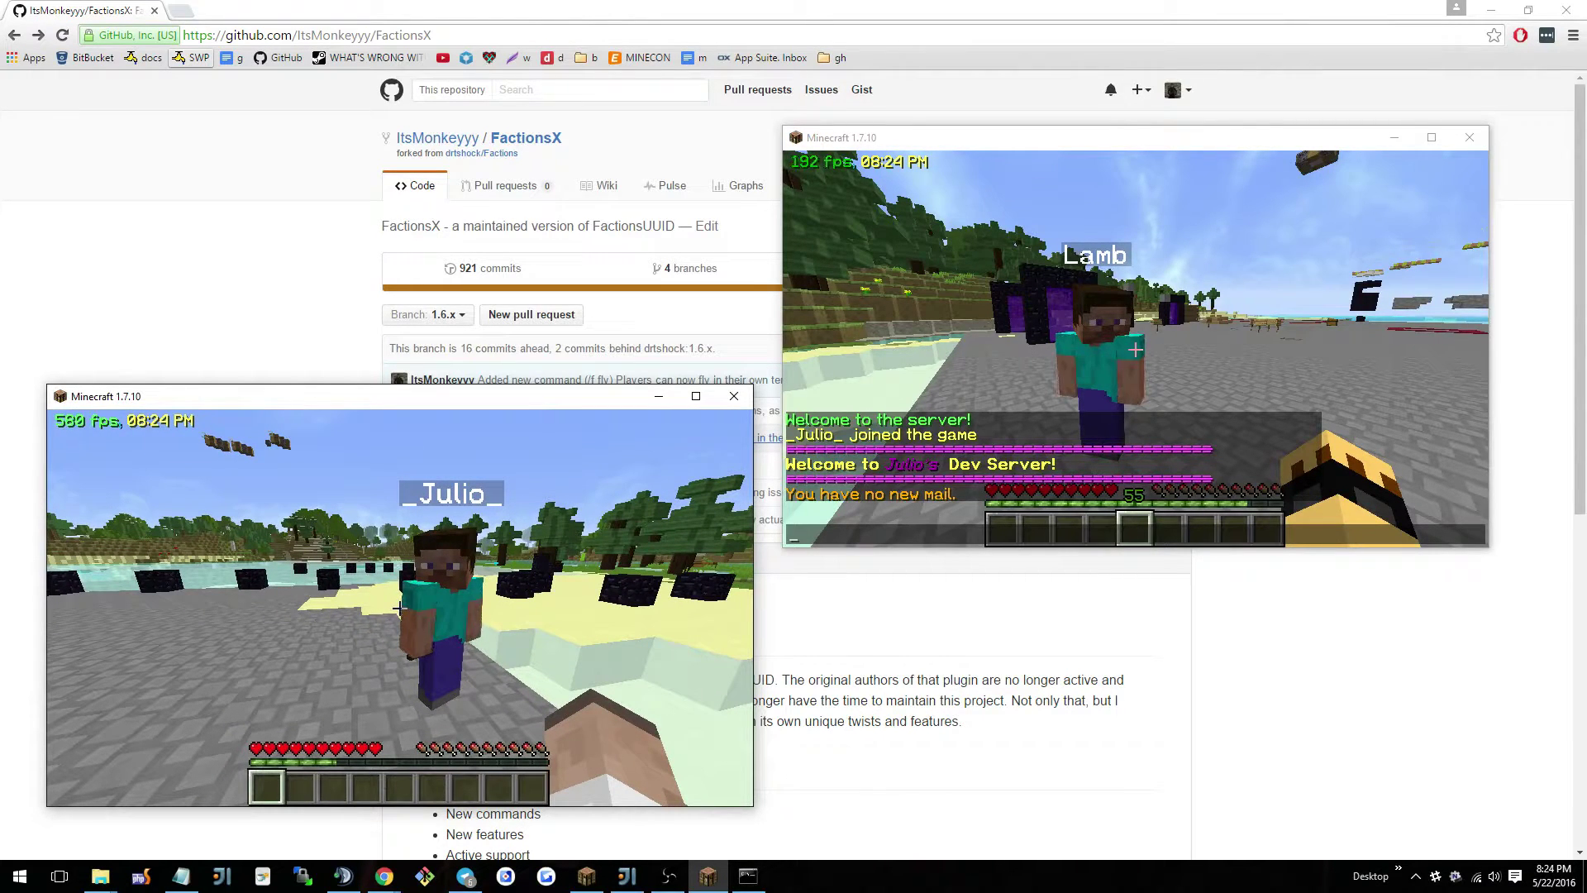
type("/f show")
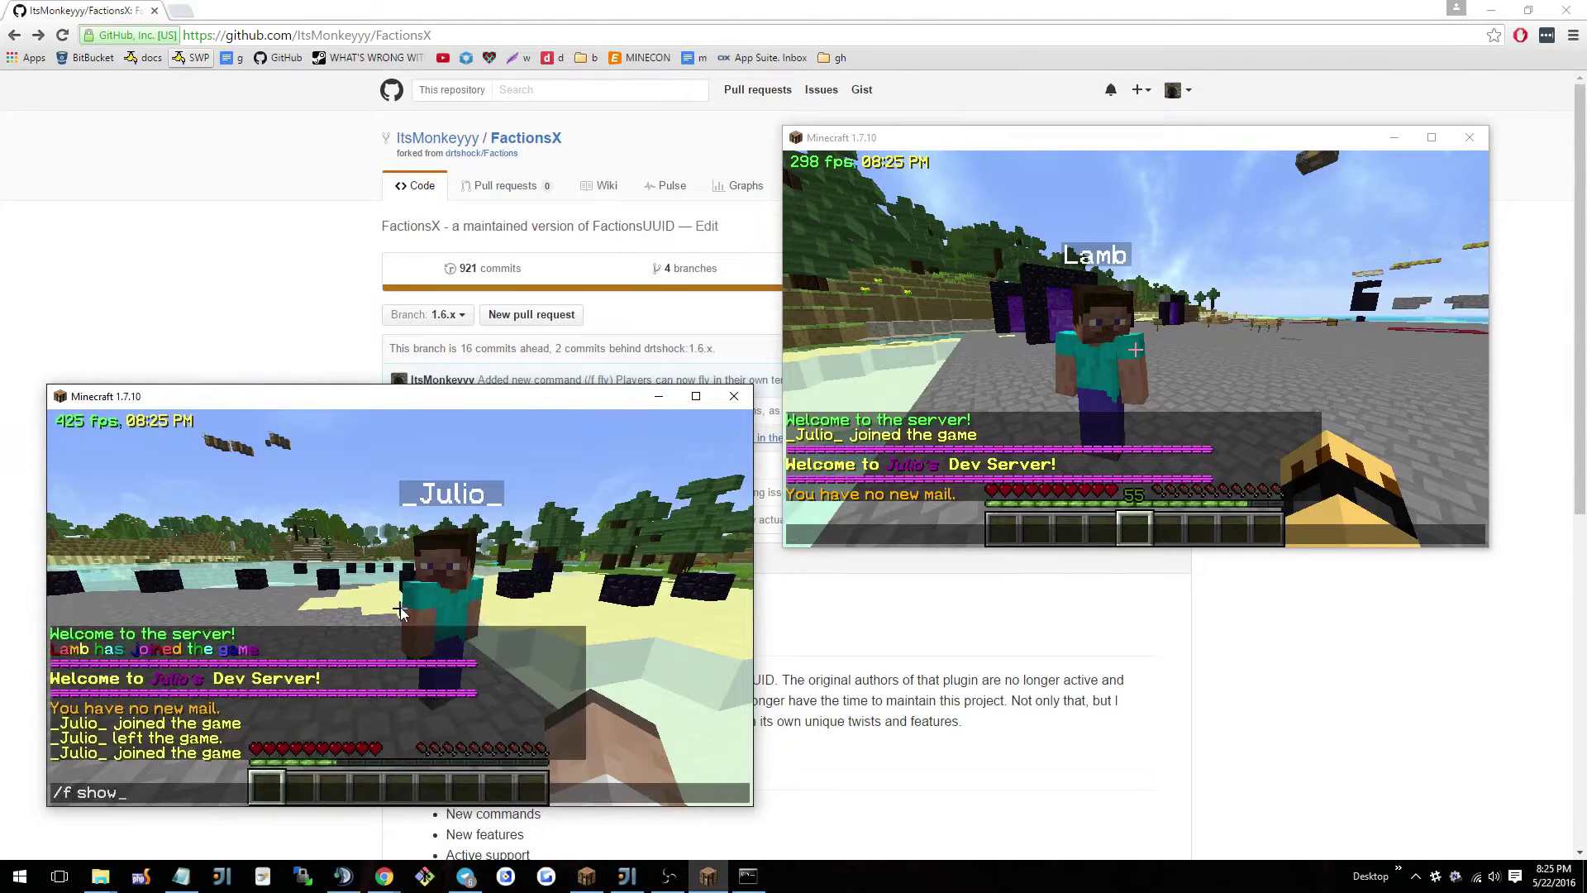
key("Return")
key("t")
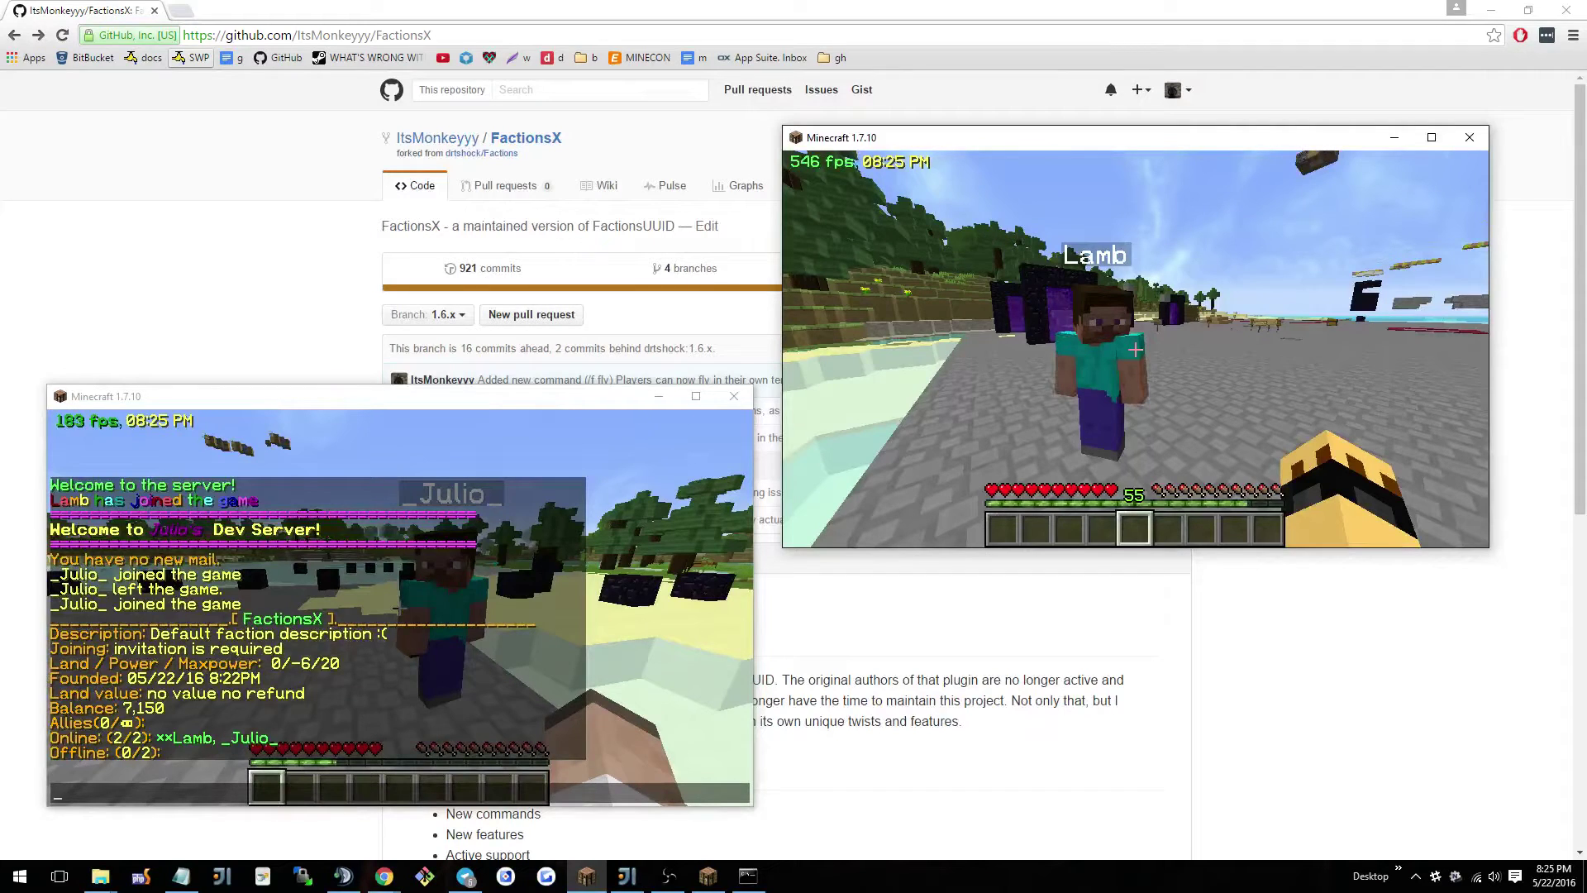
In the other client, try /f ff and /f friendlyfire, both refused for non-moderators.
key("t")
key("Up")
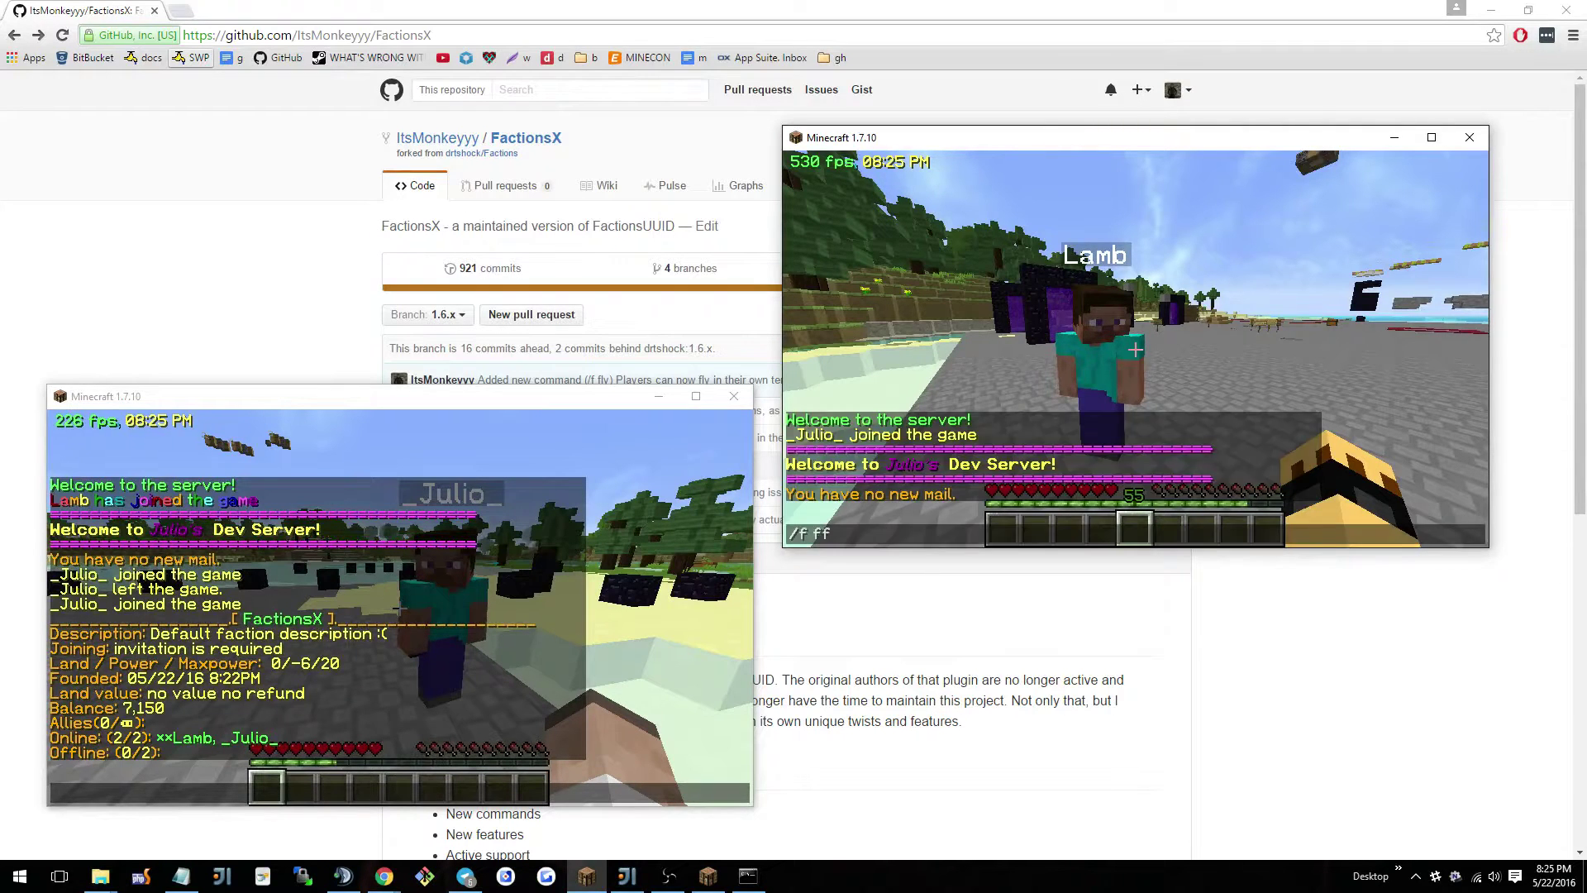
key("Return")
key("slash")
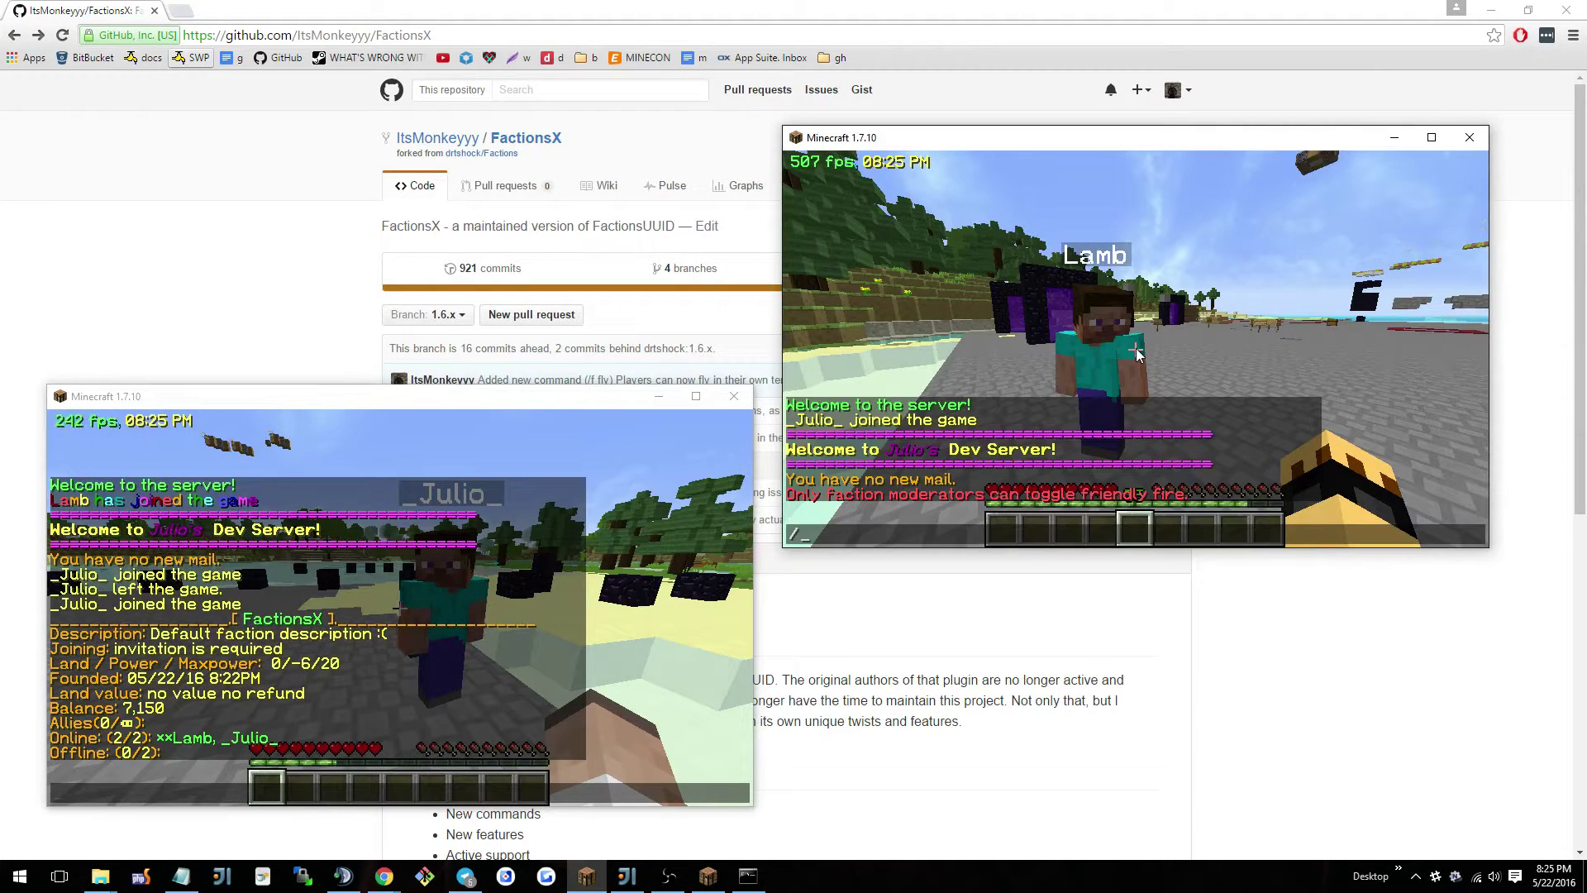
type("f friend")
type("fire")
key("Return")
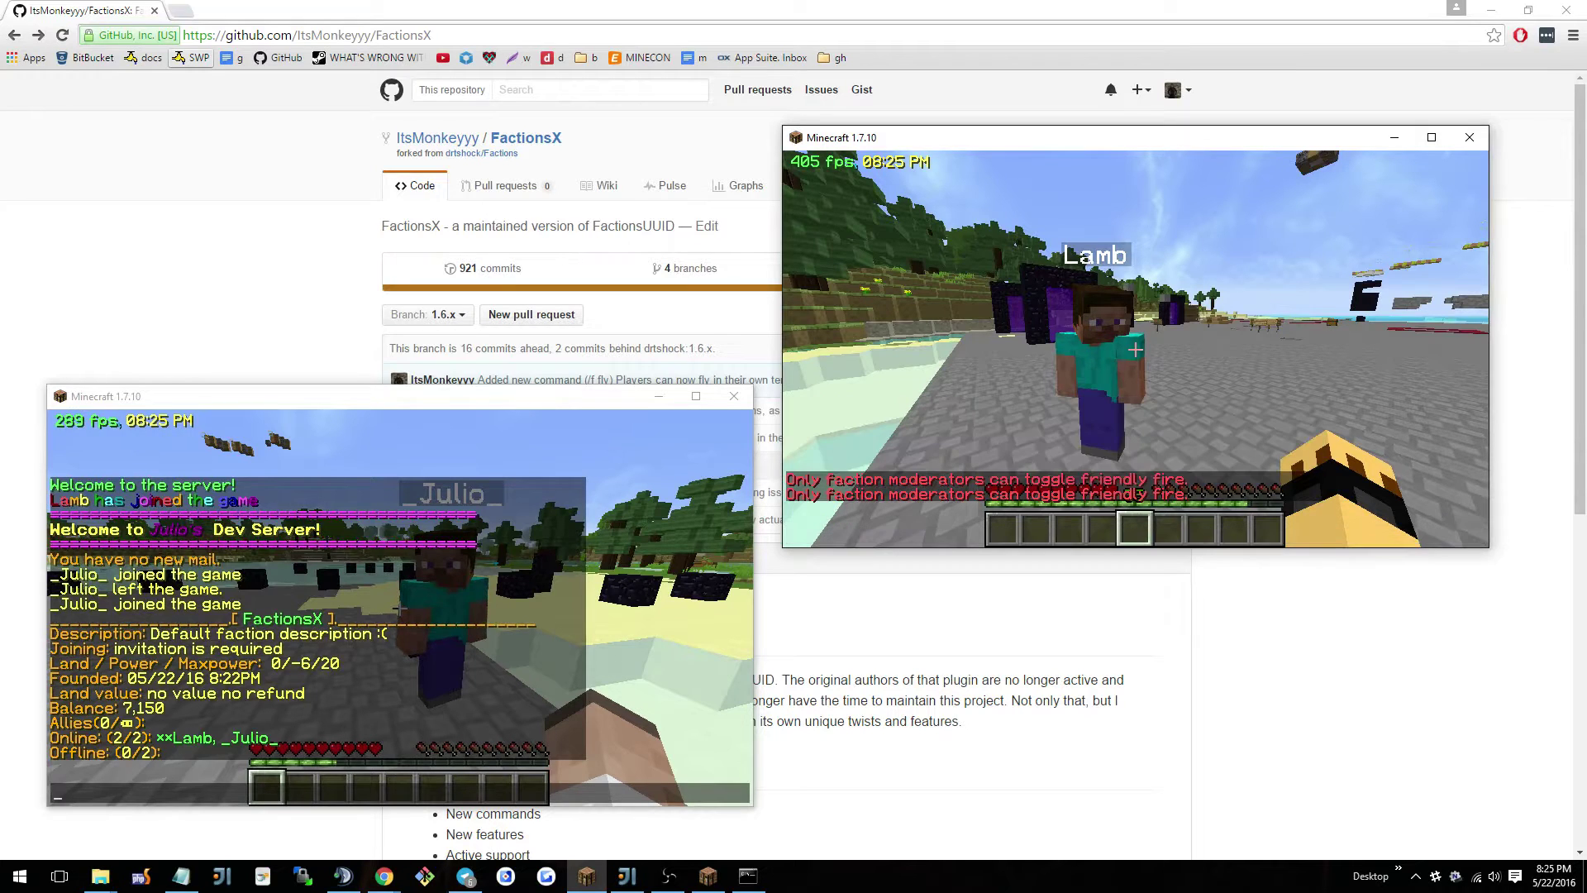
key("t")
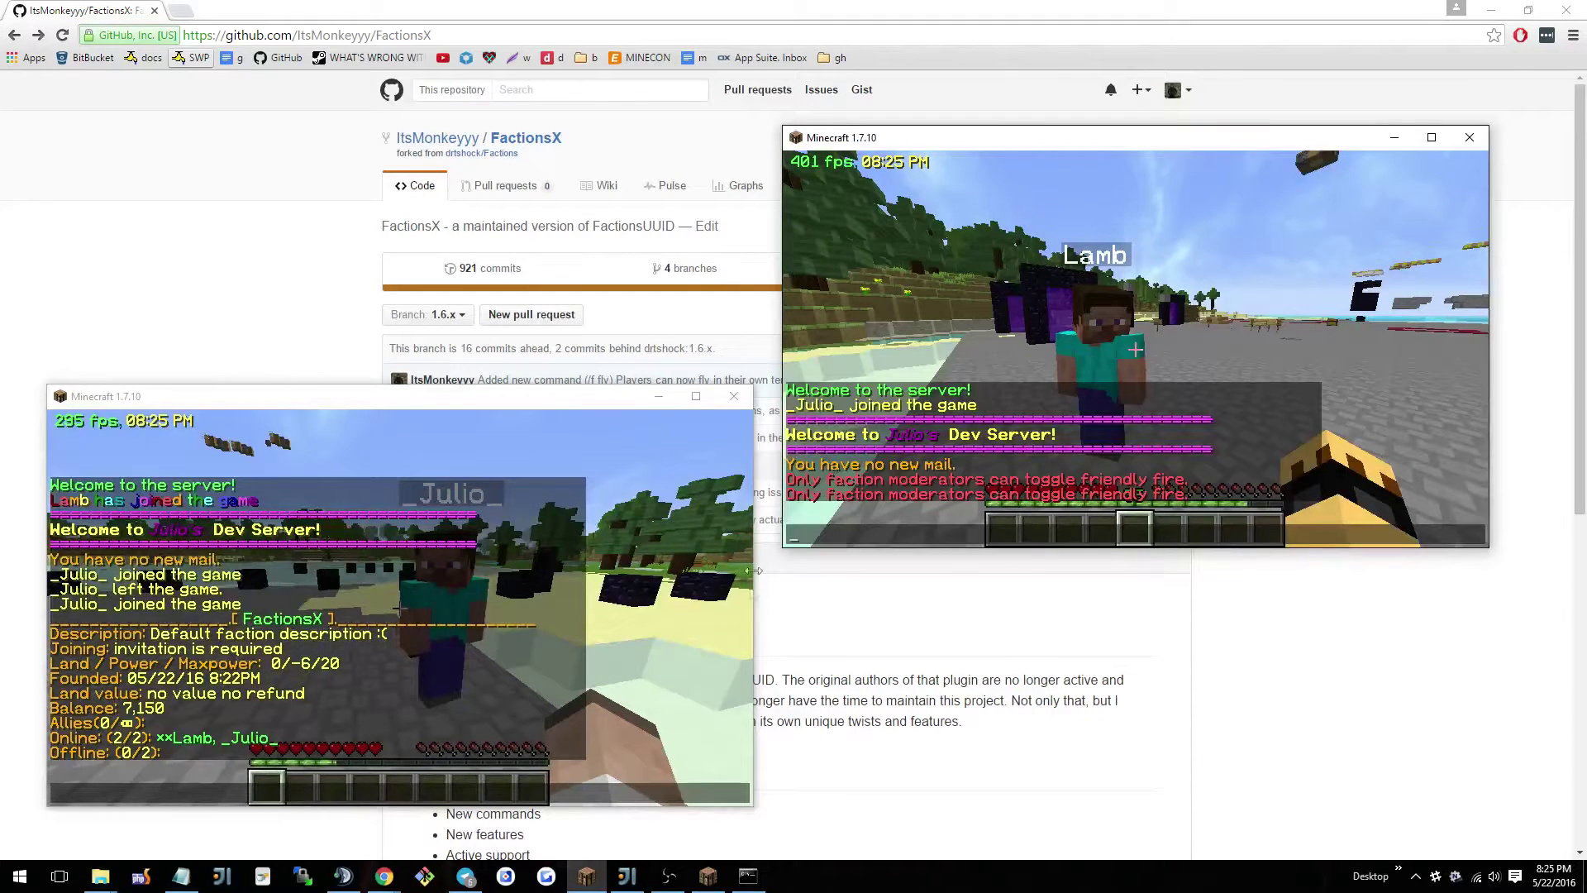
left_click(756, 518)
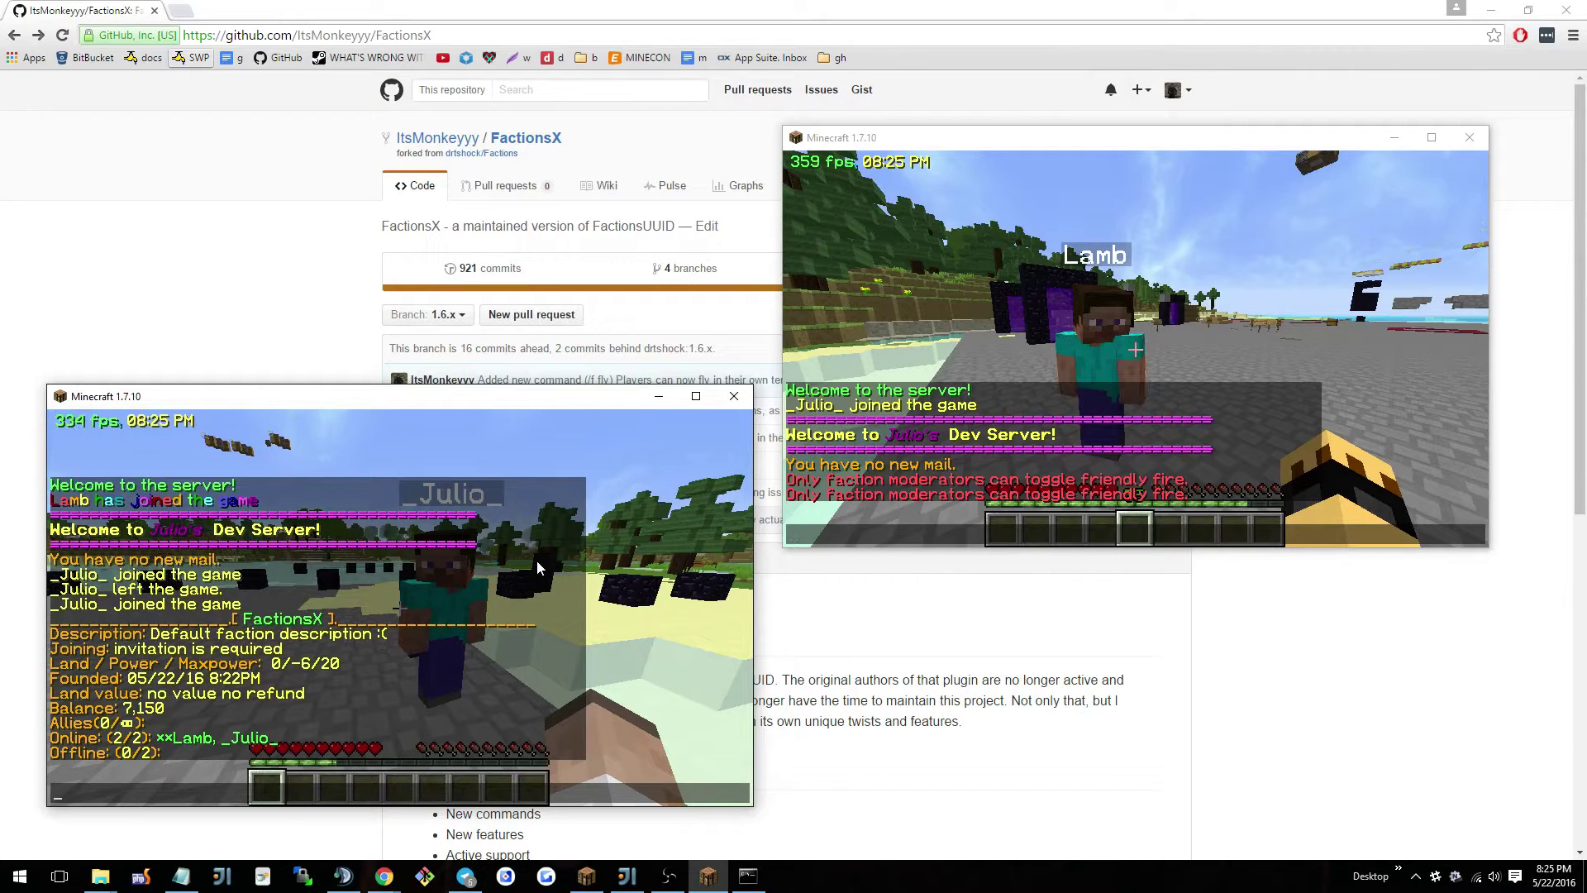
Enable friendly fire with /f ff and hit the teammate twice.
type("ff")
key("Return")
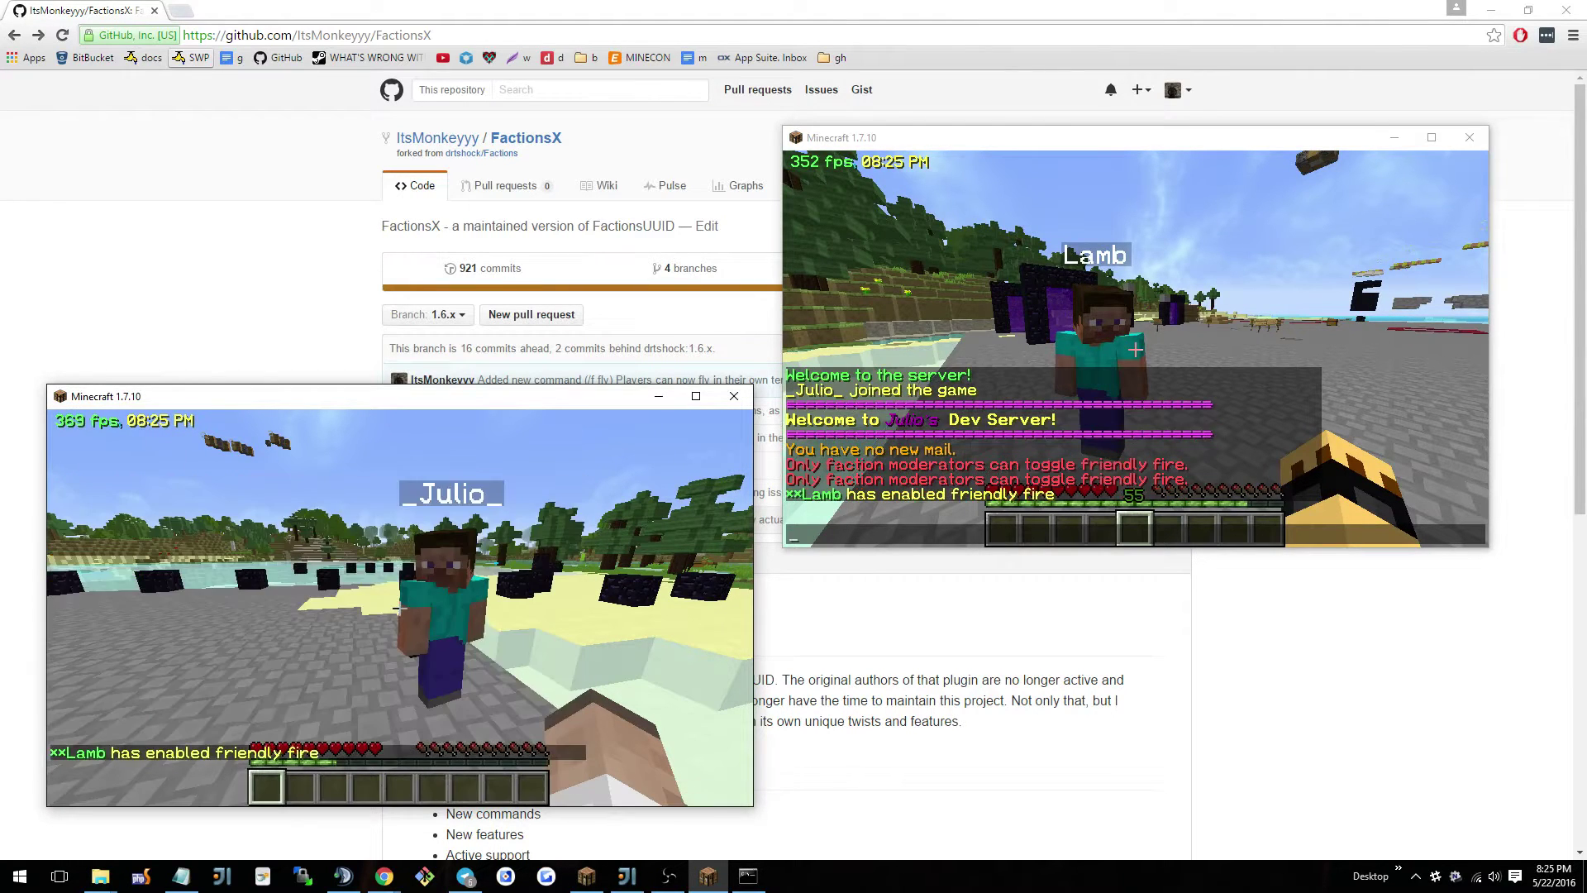
key("t")
key("Escape")
left_click(399, 608)
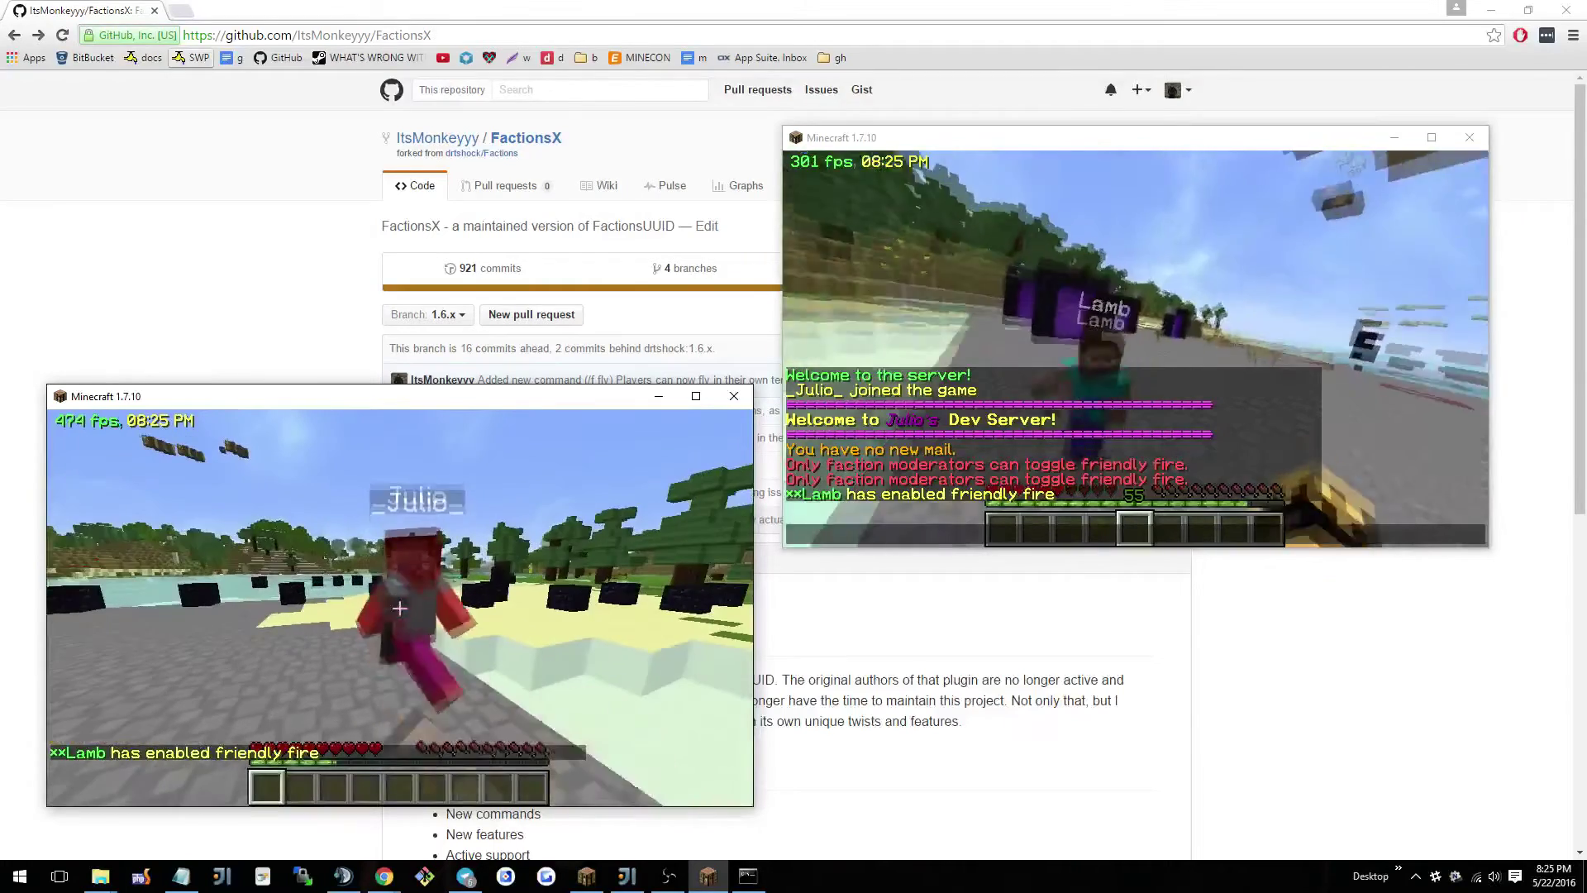
left_click(400, 609)
Heal the damaged teammate with /heal in the second client.
key("e")
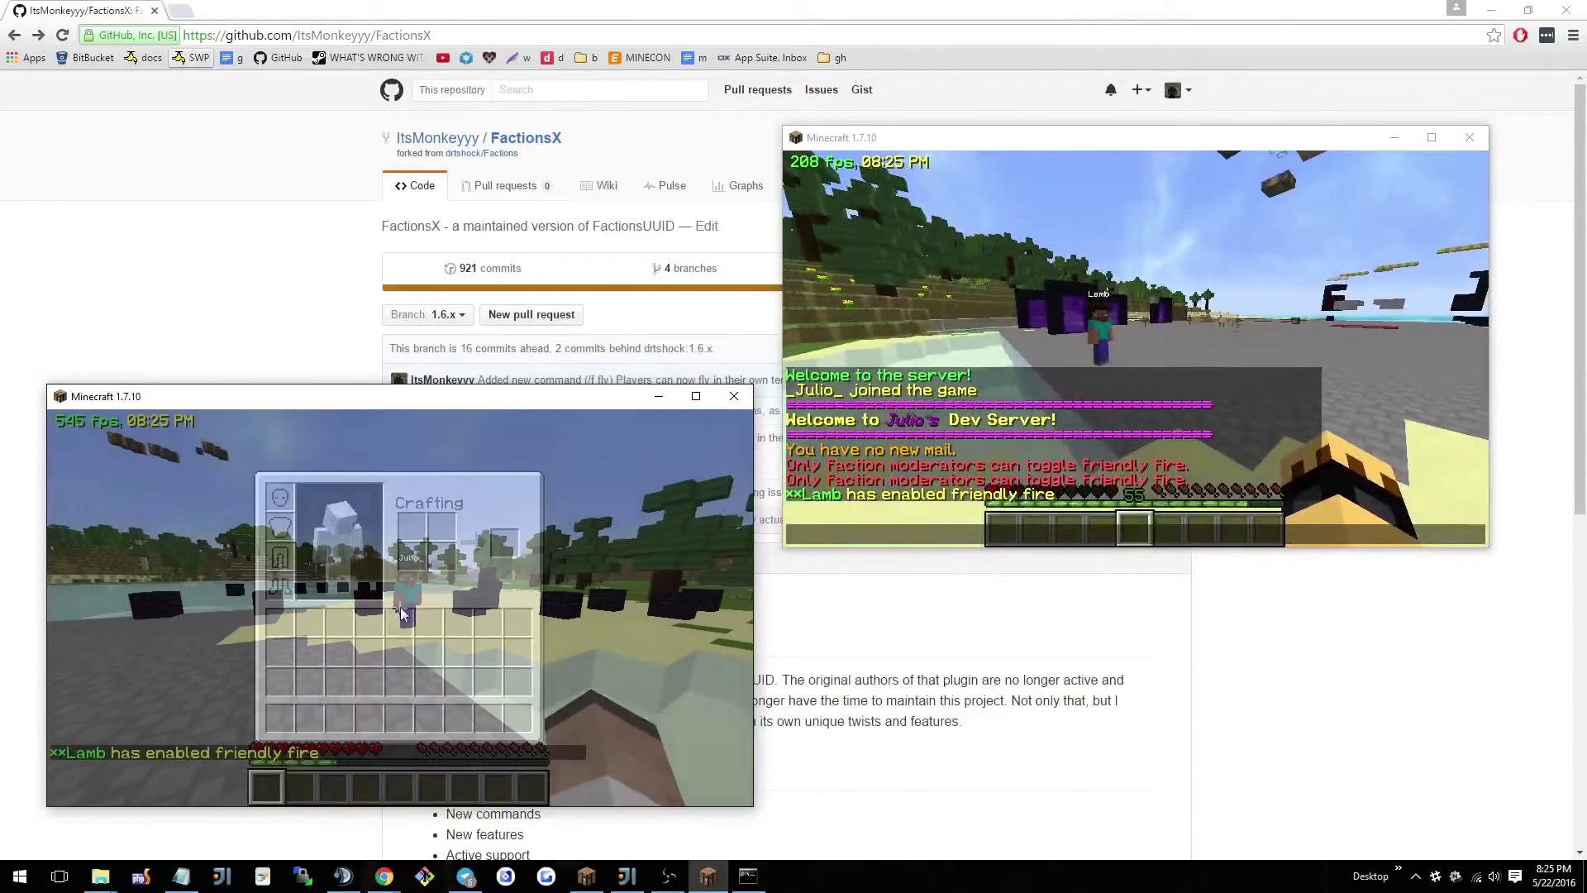
left_click(1144, 376)
type("/heal")
key("Return")
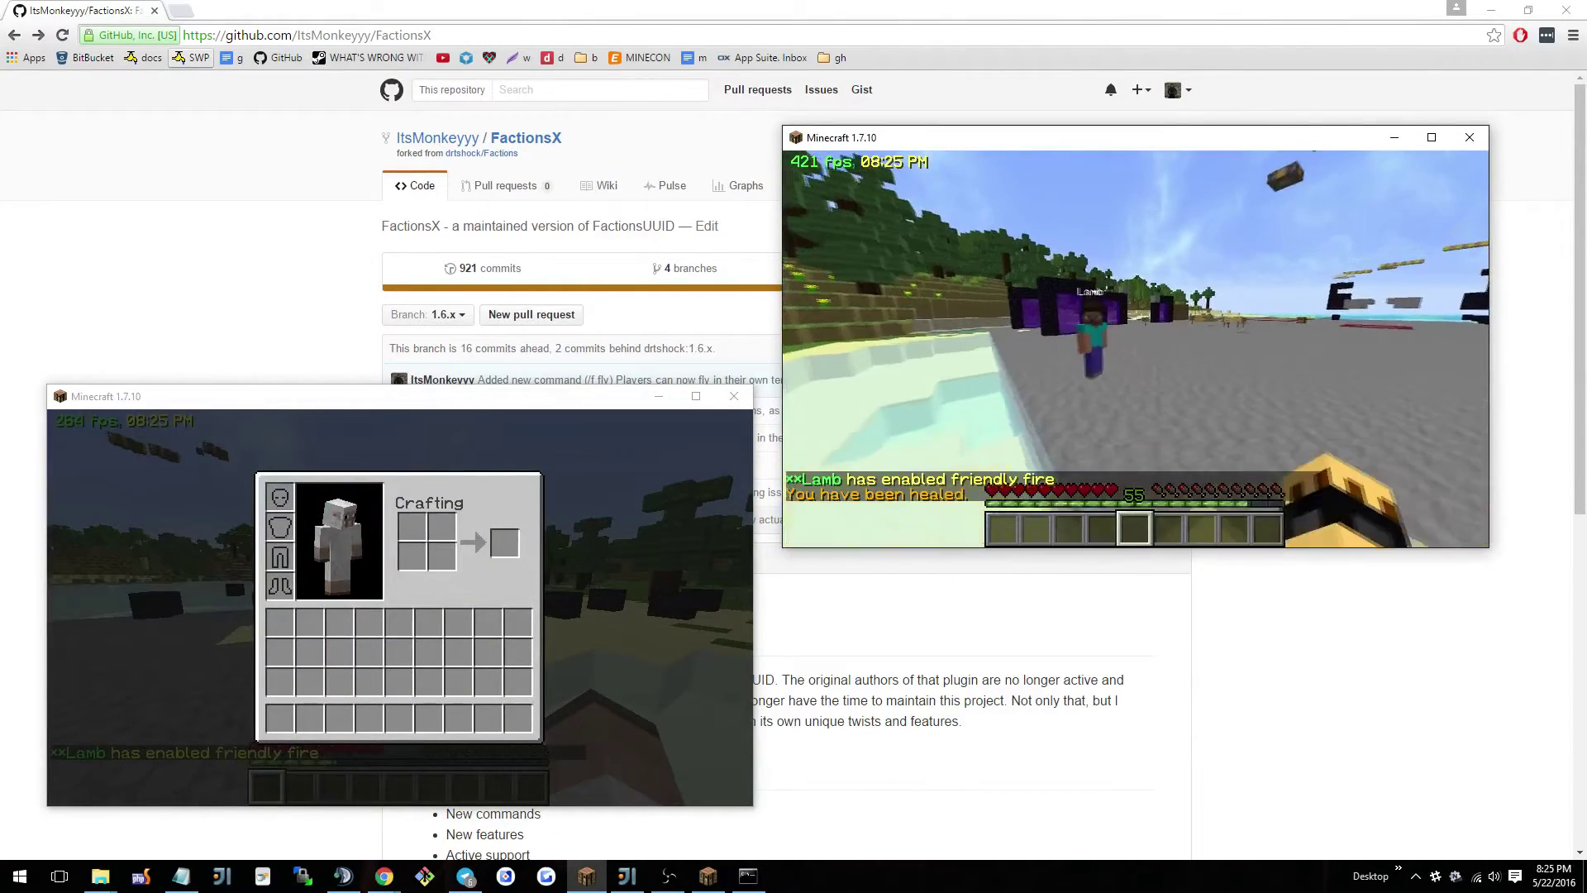
key("t")
Disable friendly fire with /f ff and attack the teammate, whose hits are now blocked.
left_click(403, 614)
type("e")
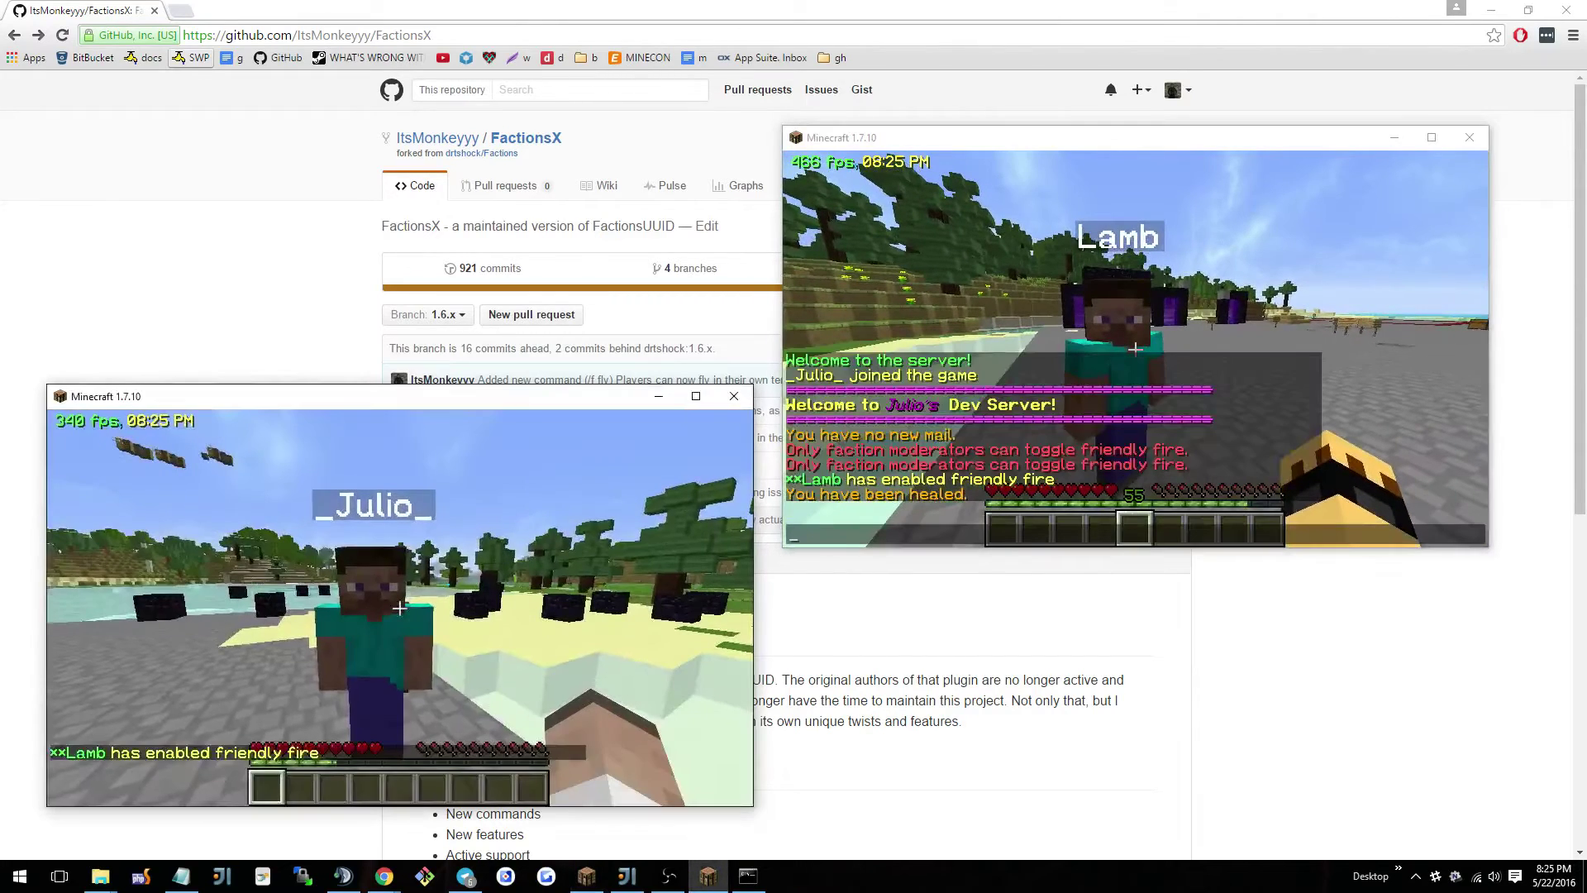
type("/f ff")
key("Return")
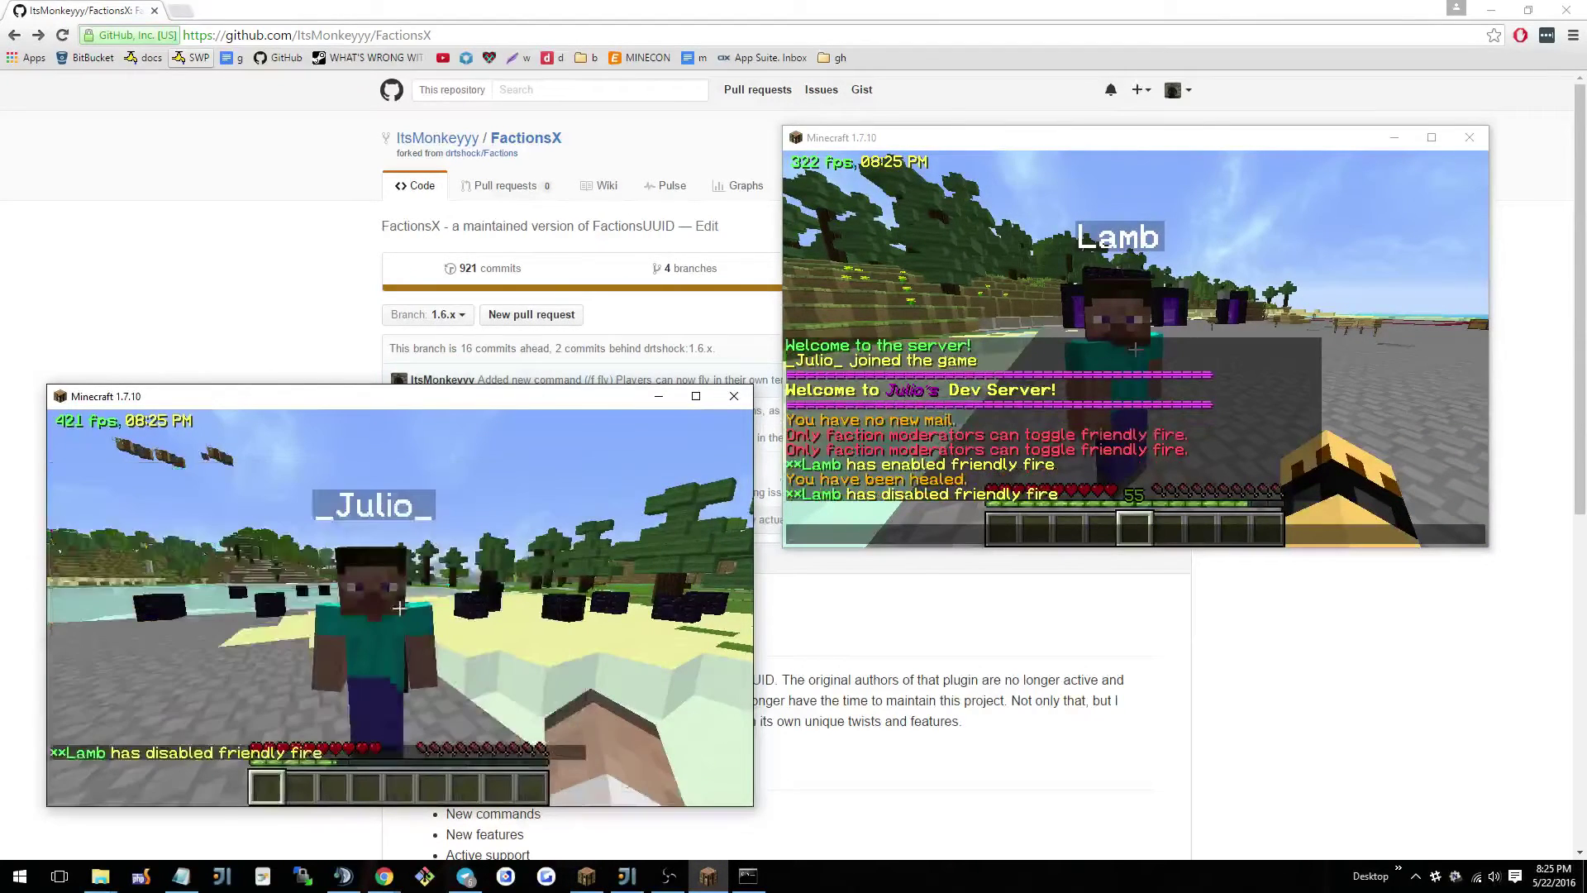
left_click(400, 609)
left_click(400, 608)
left_click(400, 608)
left_click(400, 608)
left_click(400, 608)
left_click(400, 608)
left_click(400, 609)
left_click(400, 608)
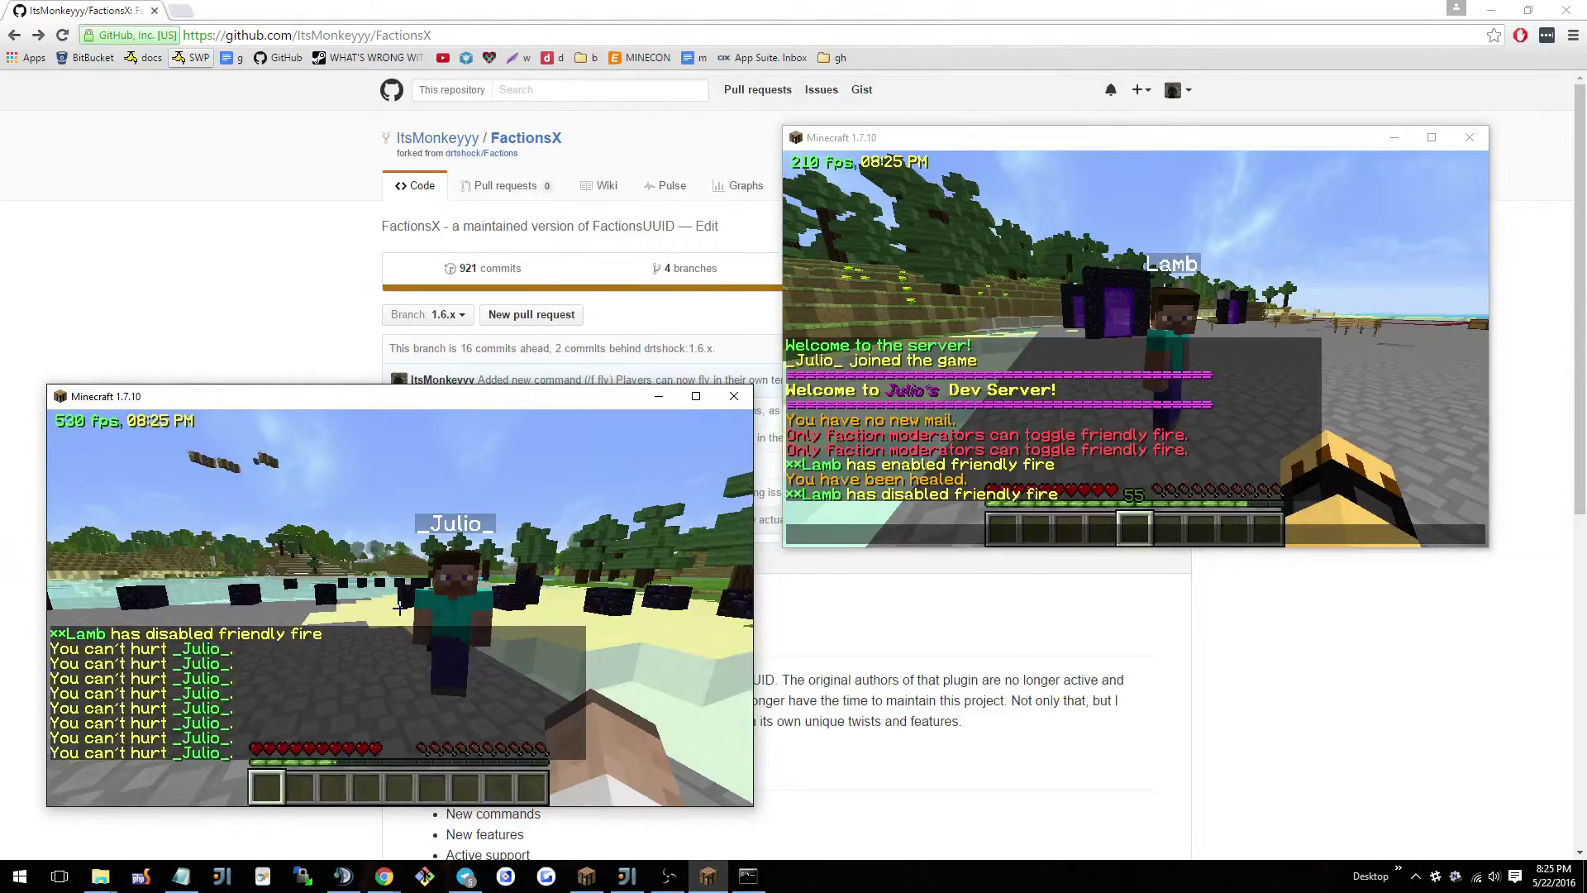
key("slash")
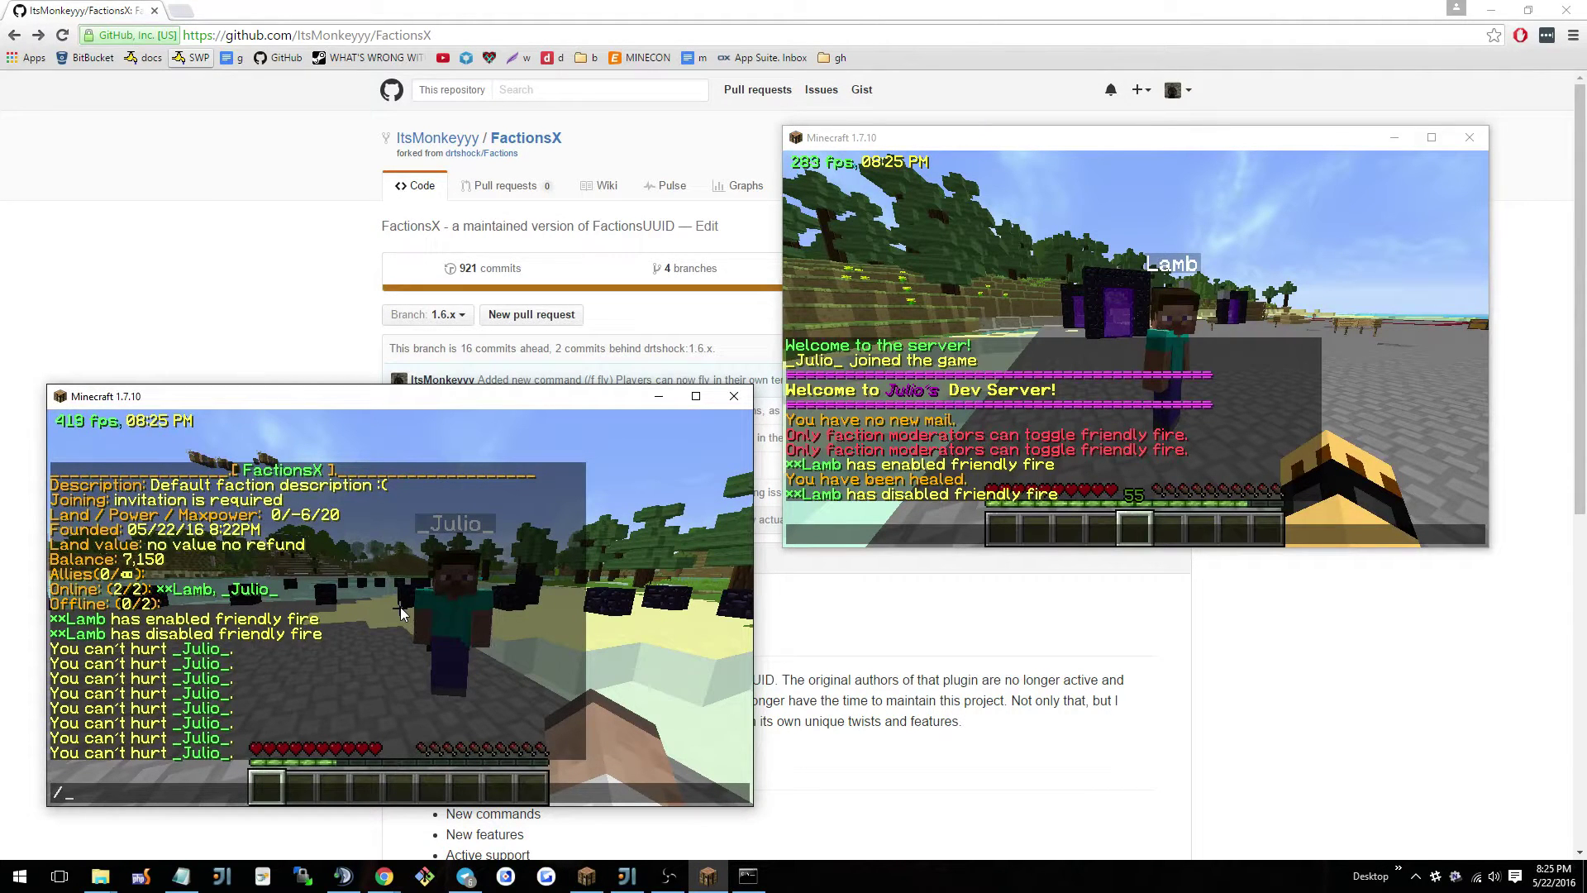
Try enabling faction fly with /f fly outside claimed land.
type("f fly")
key("Return")
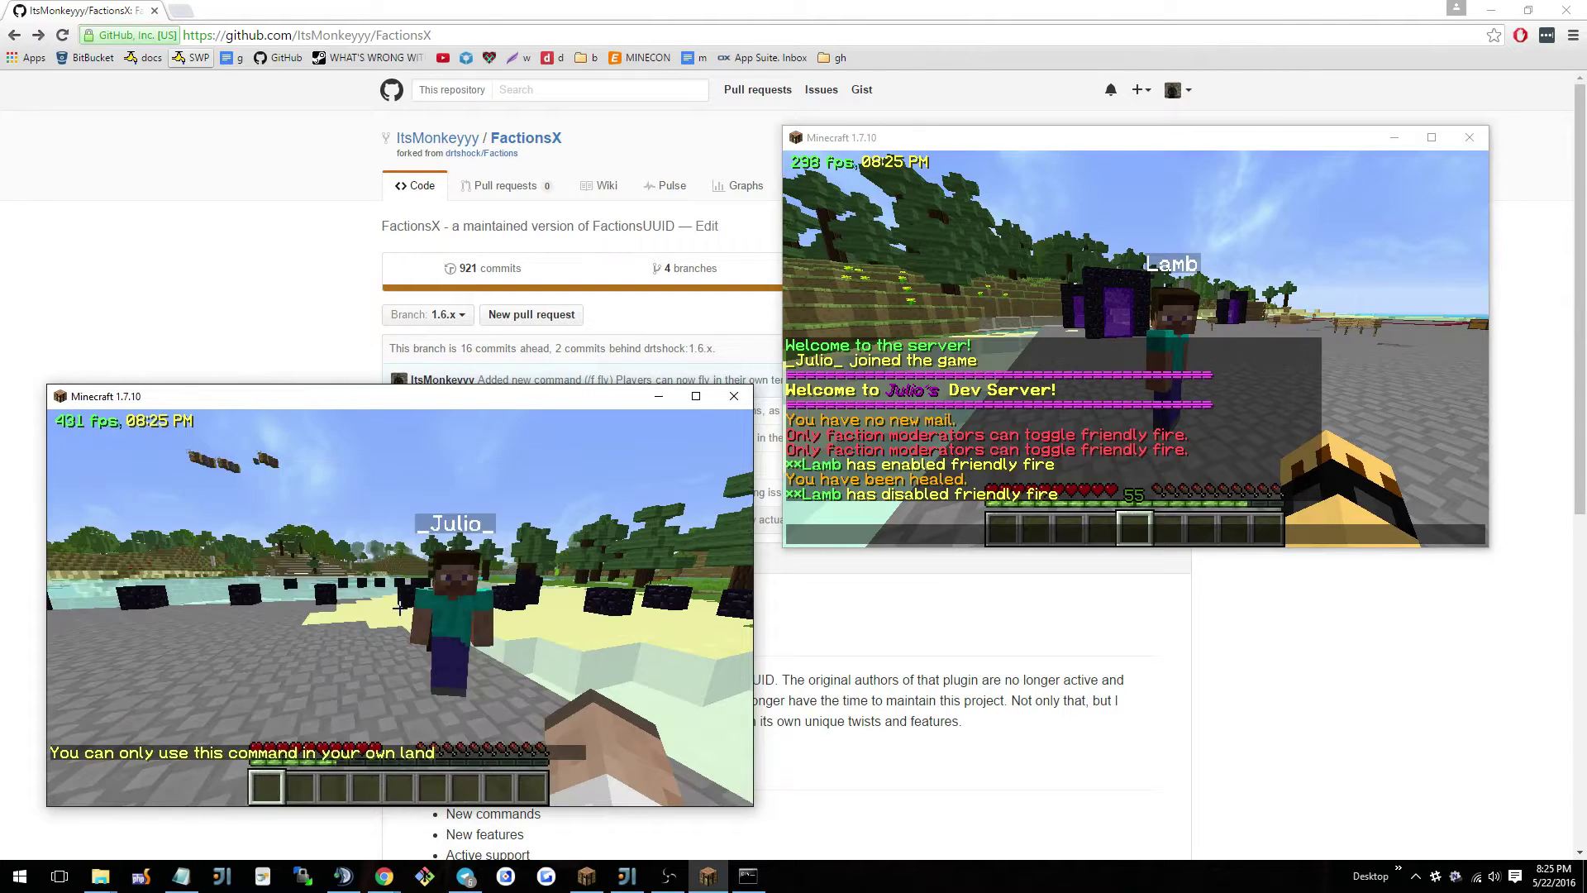
key("t")
key("Escape")
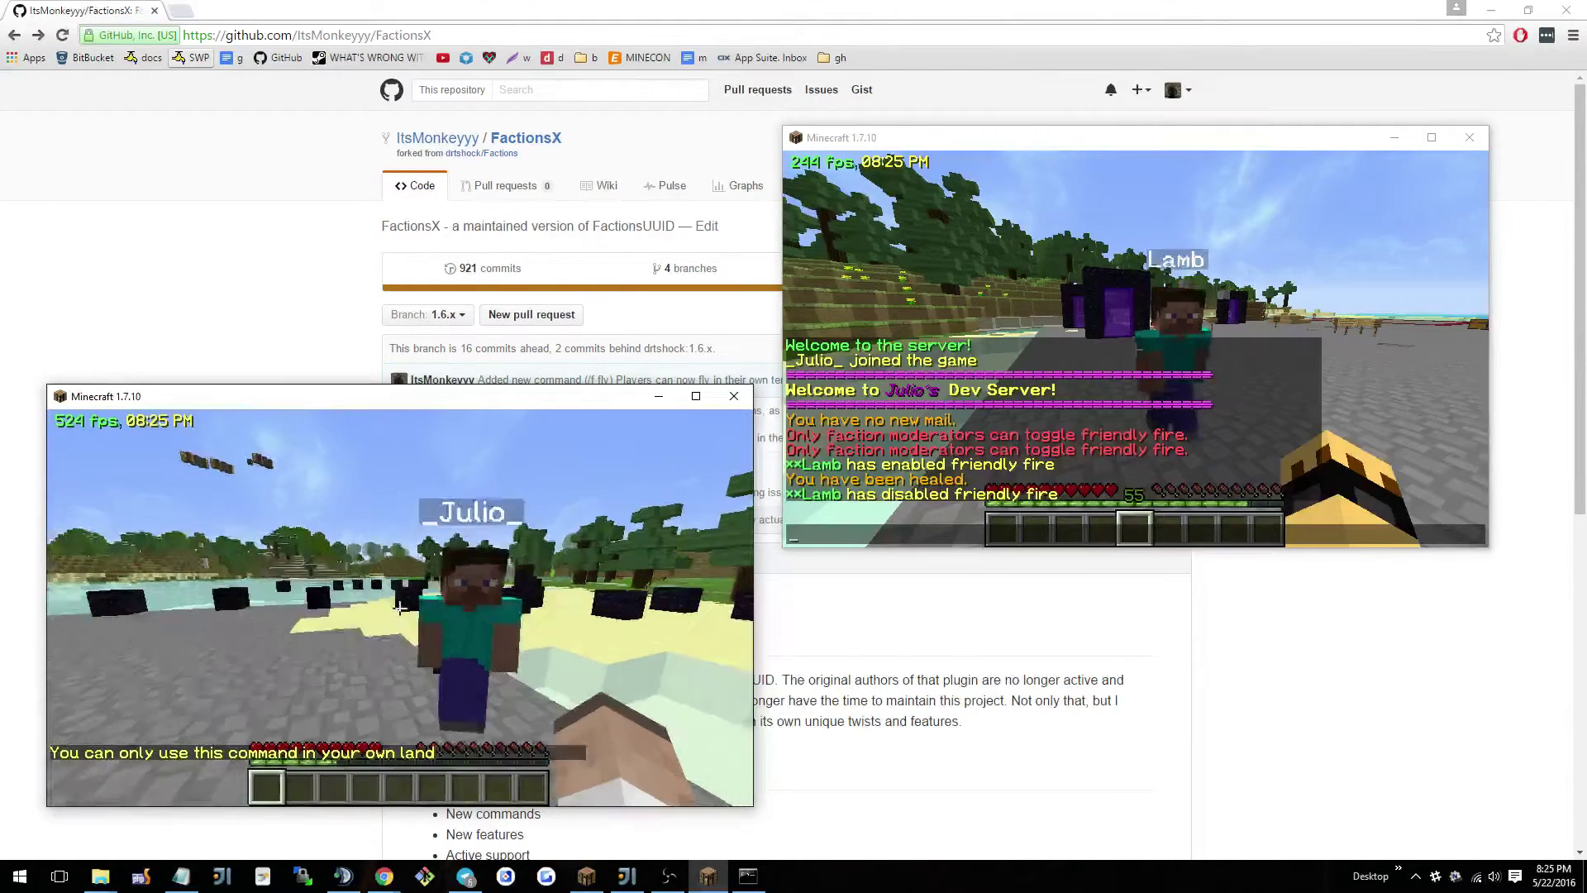
Claim the land with /f claim, give the player 10 extra power, and claim again.
key("slash")
type("f claim")
key("Return")
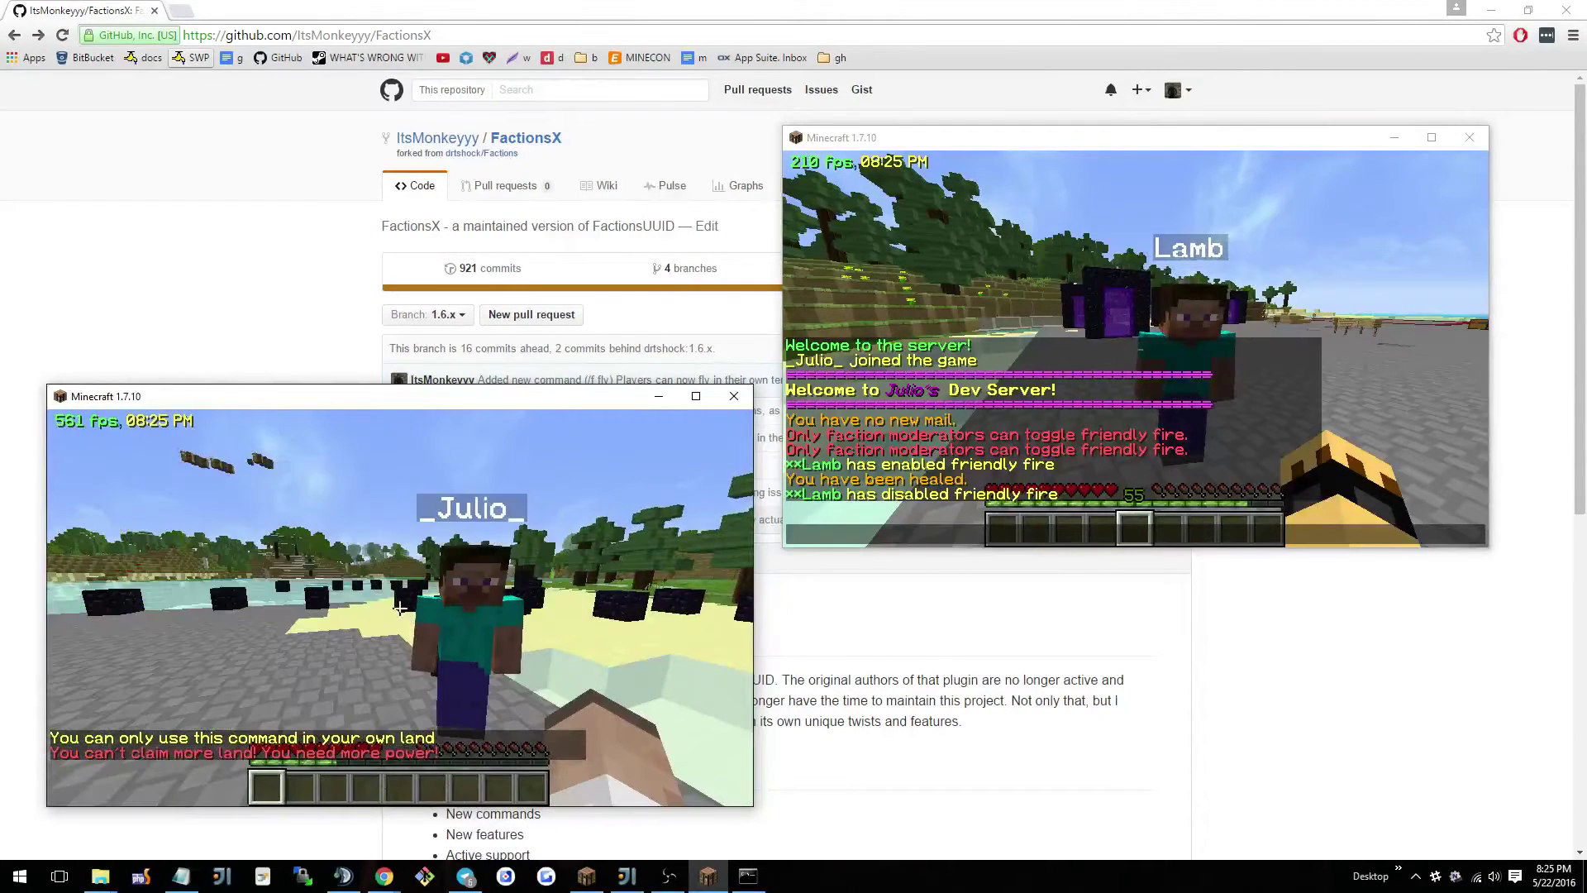
key("slash")
type("f mp la")
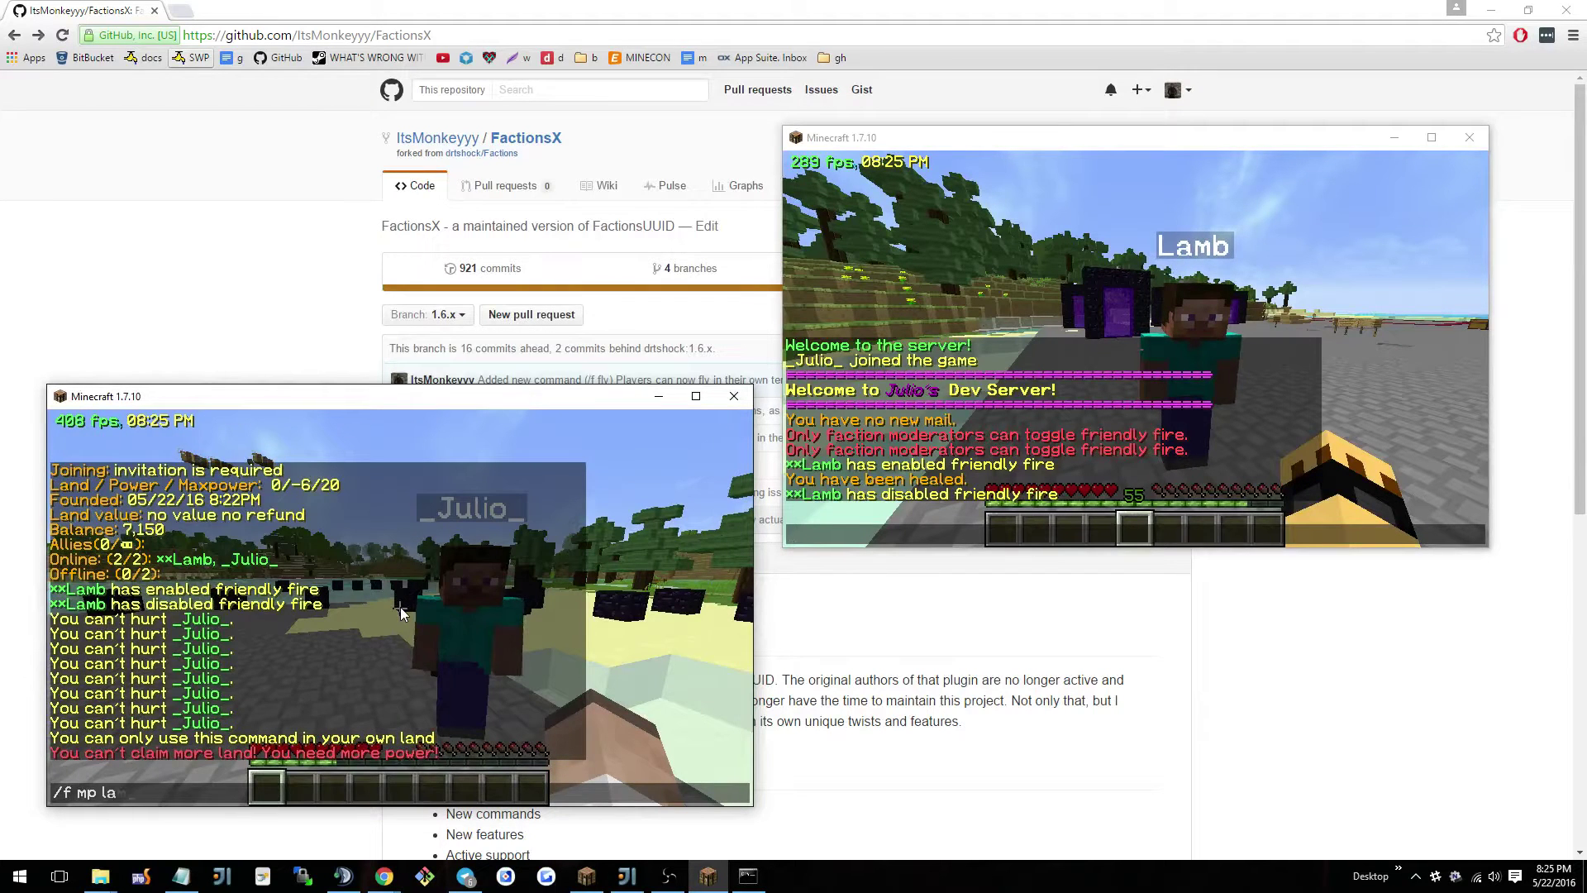
type(" Lamb 10")
key("Return")
key("slash")
type("f claim")
key("Return")
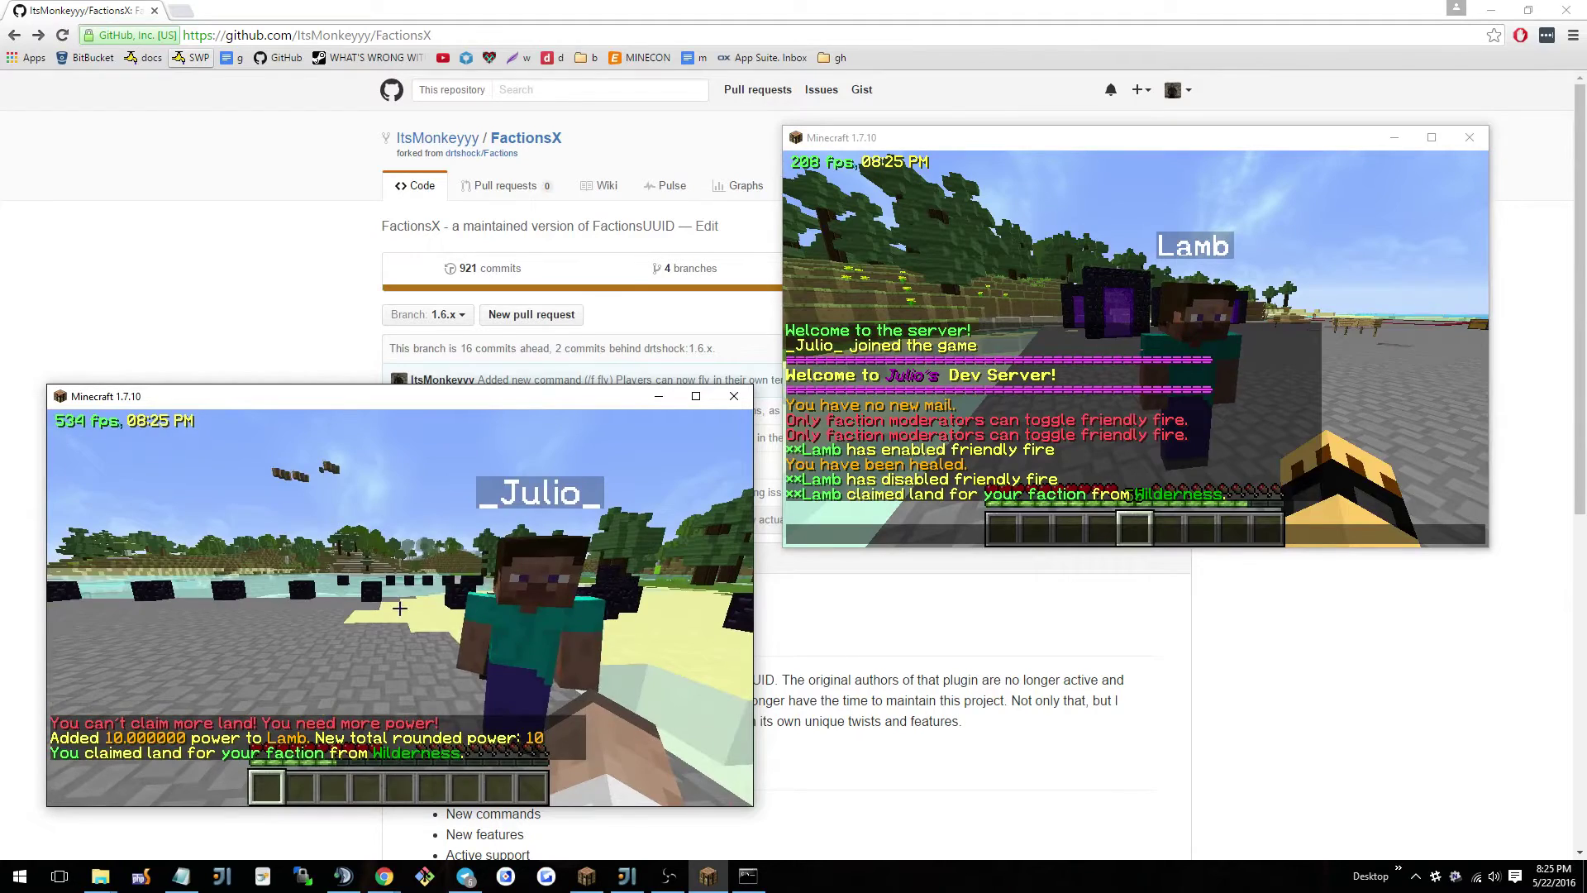
Enable faction fly with /f fly after the warmup and fly up above the other player.
key("slash")
type("f fly")
key("Return")
key("t")
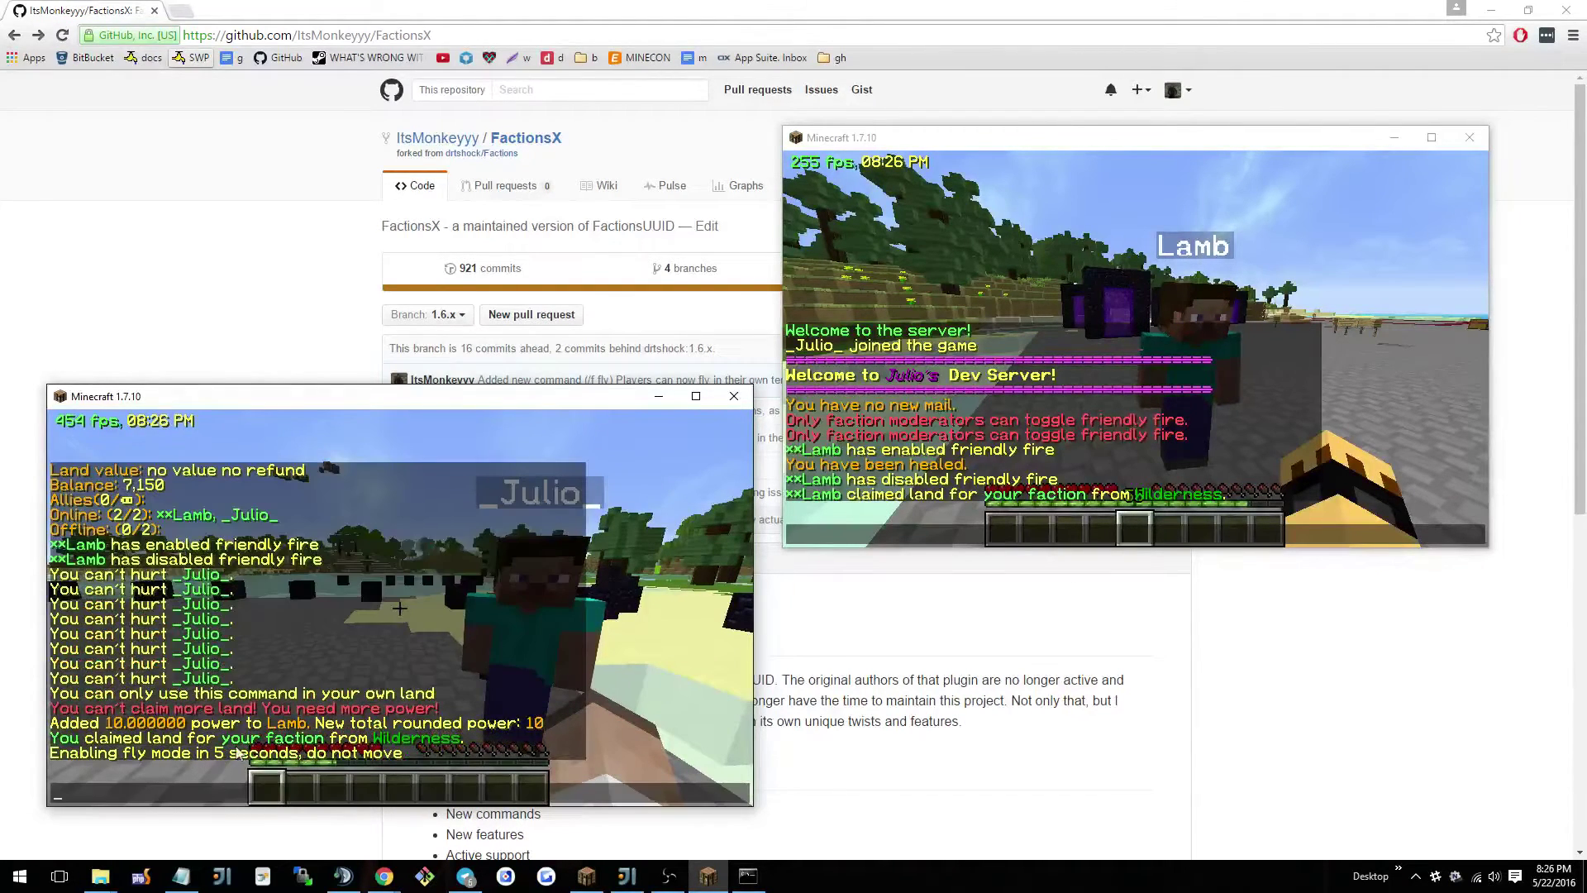
key("Escape")
key("s")
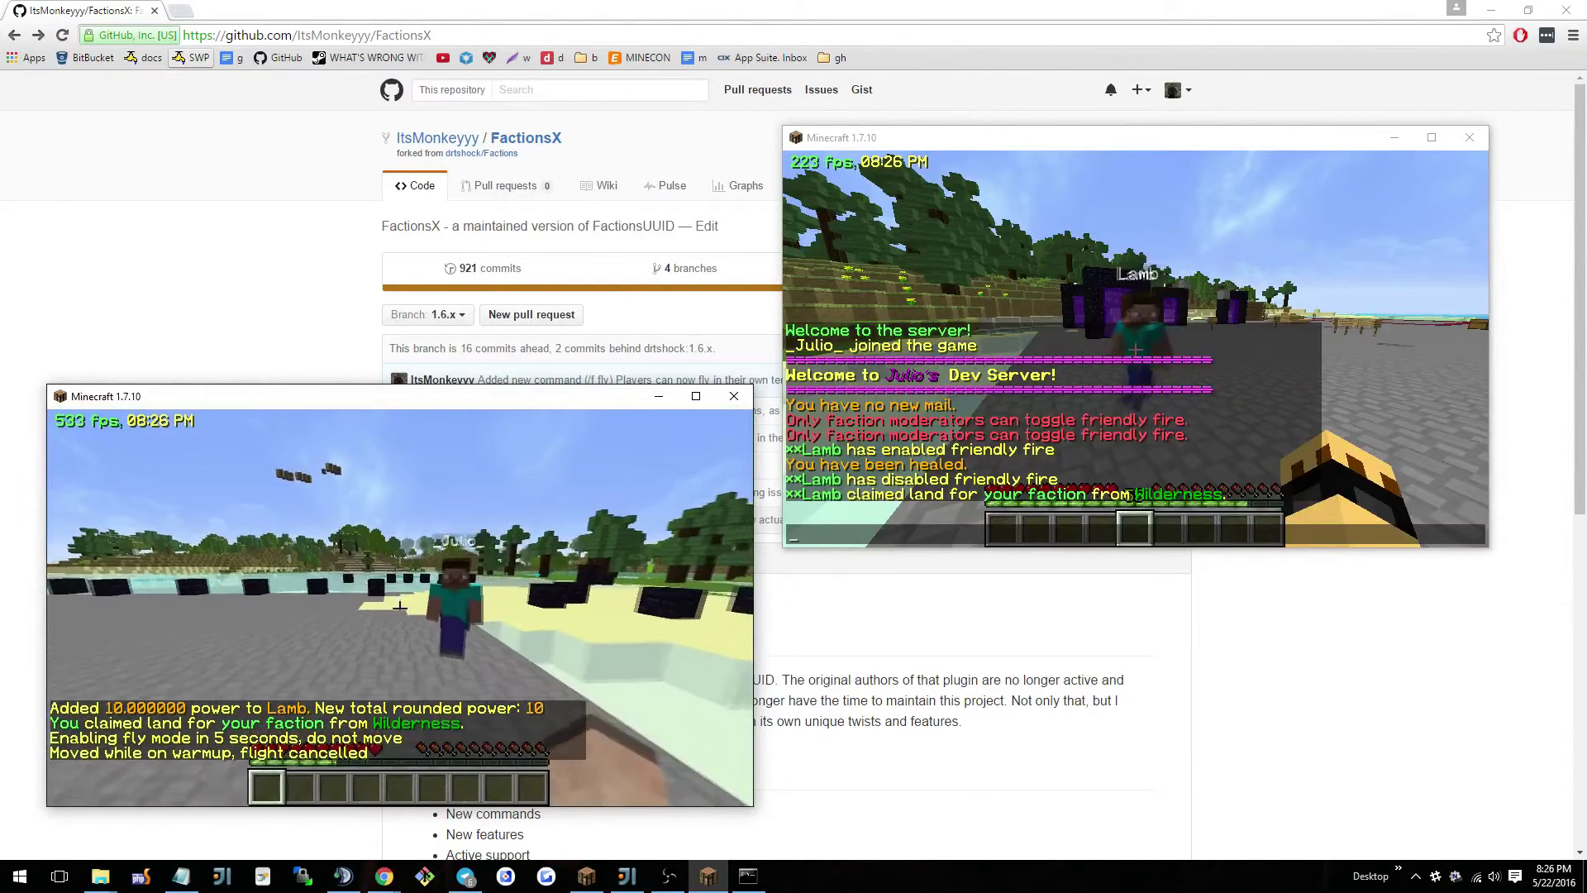
key("slash")
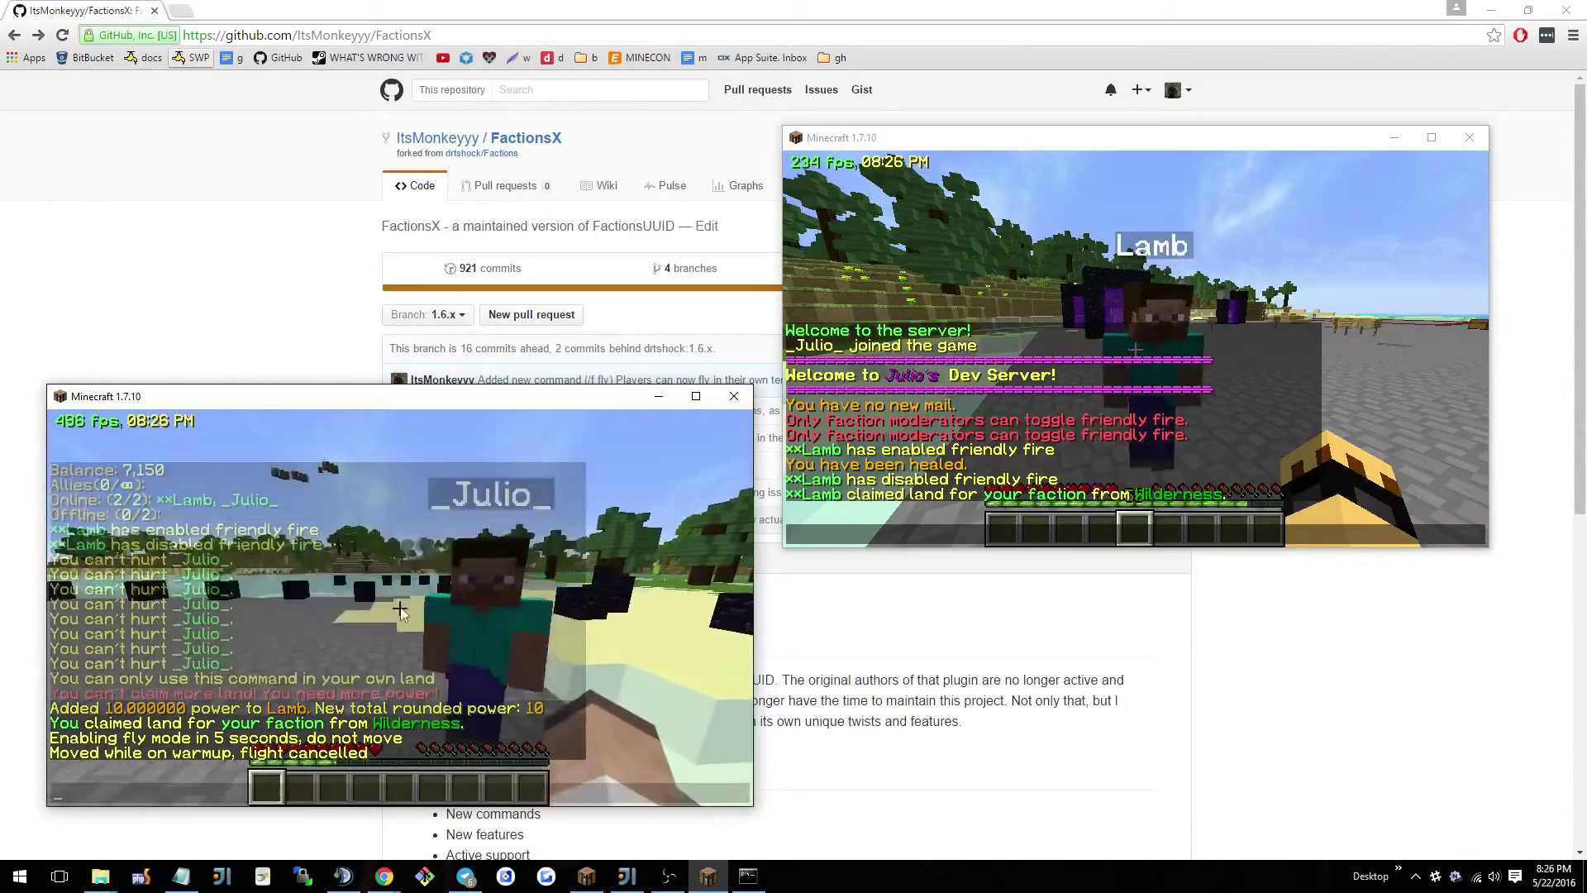
key("Up")
key("Return")
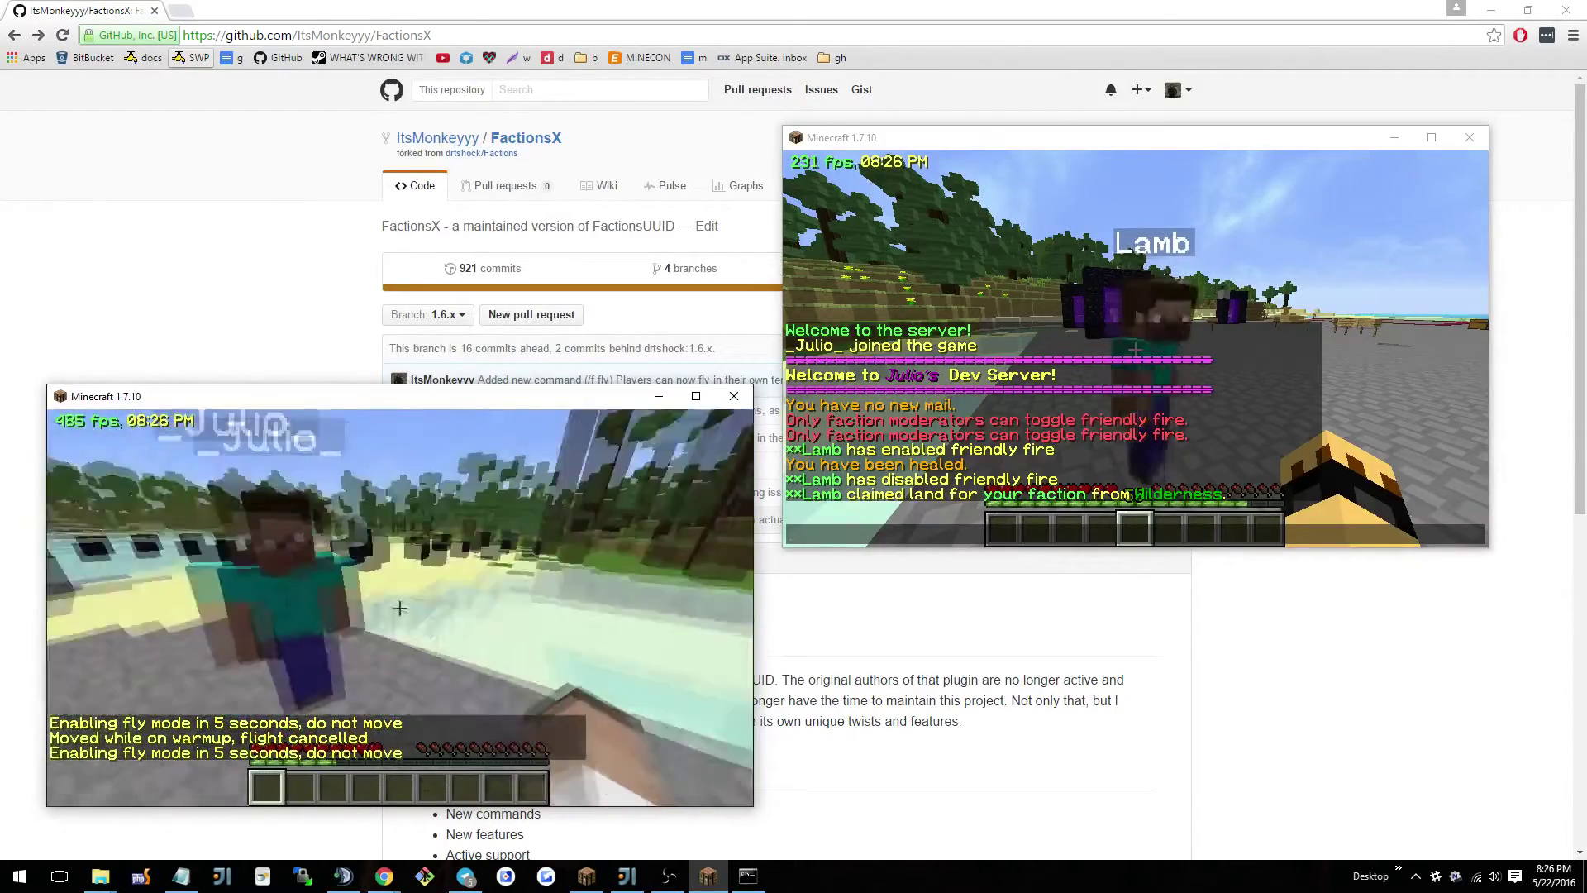
key("t")
key("Escape")
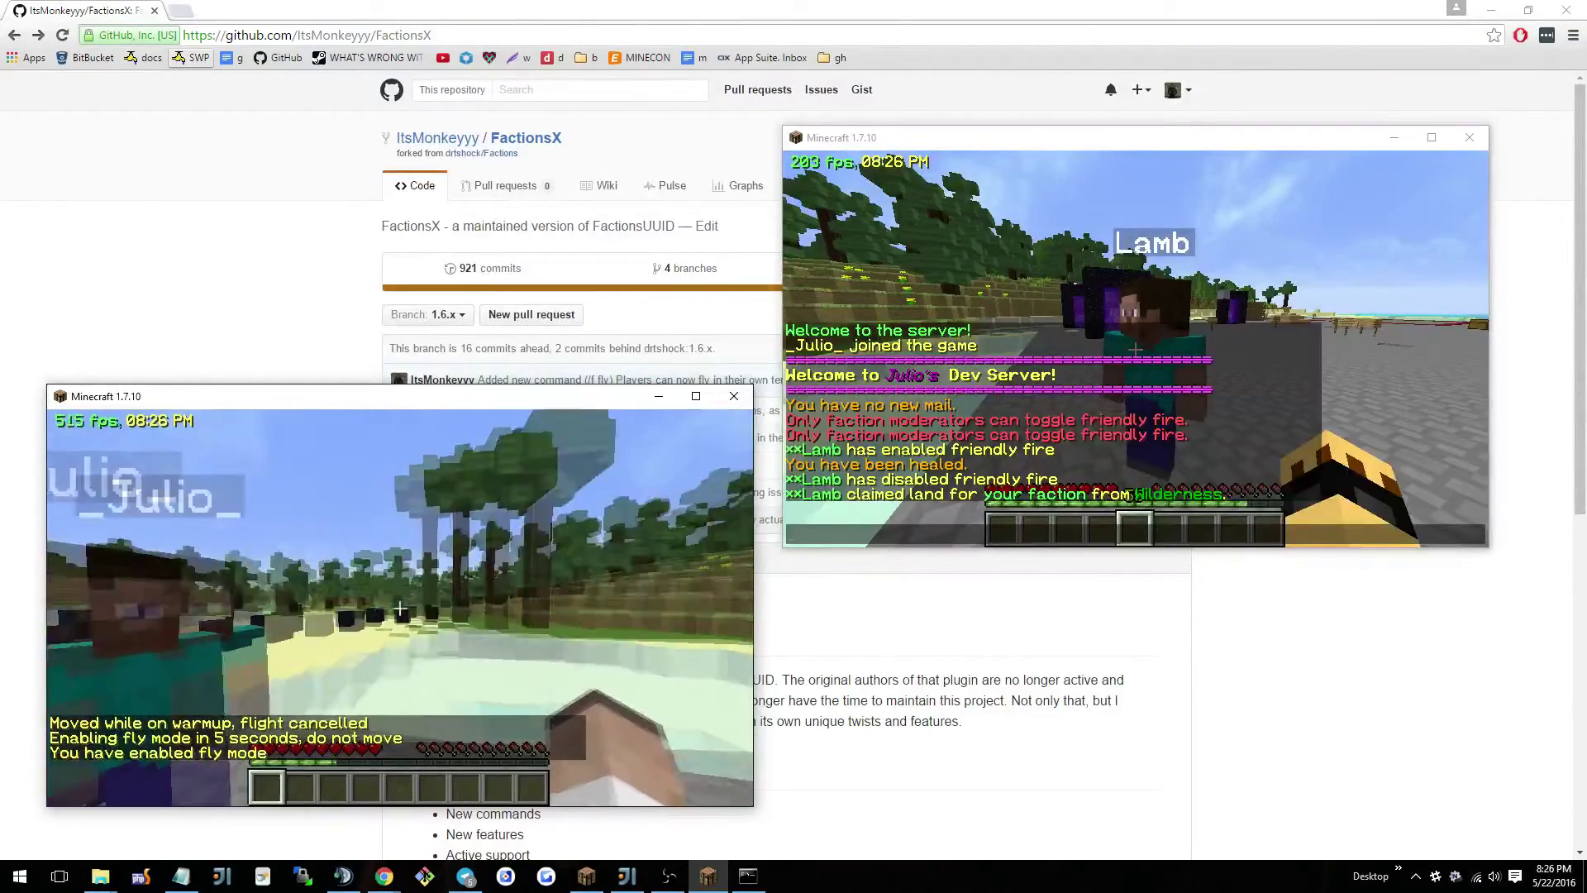
key("space")
key("space")
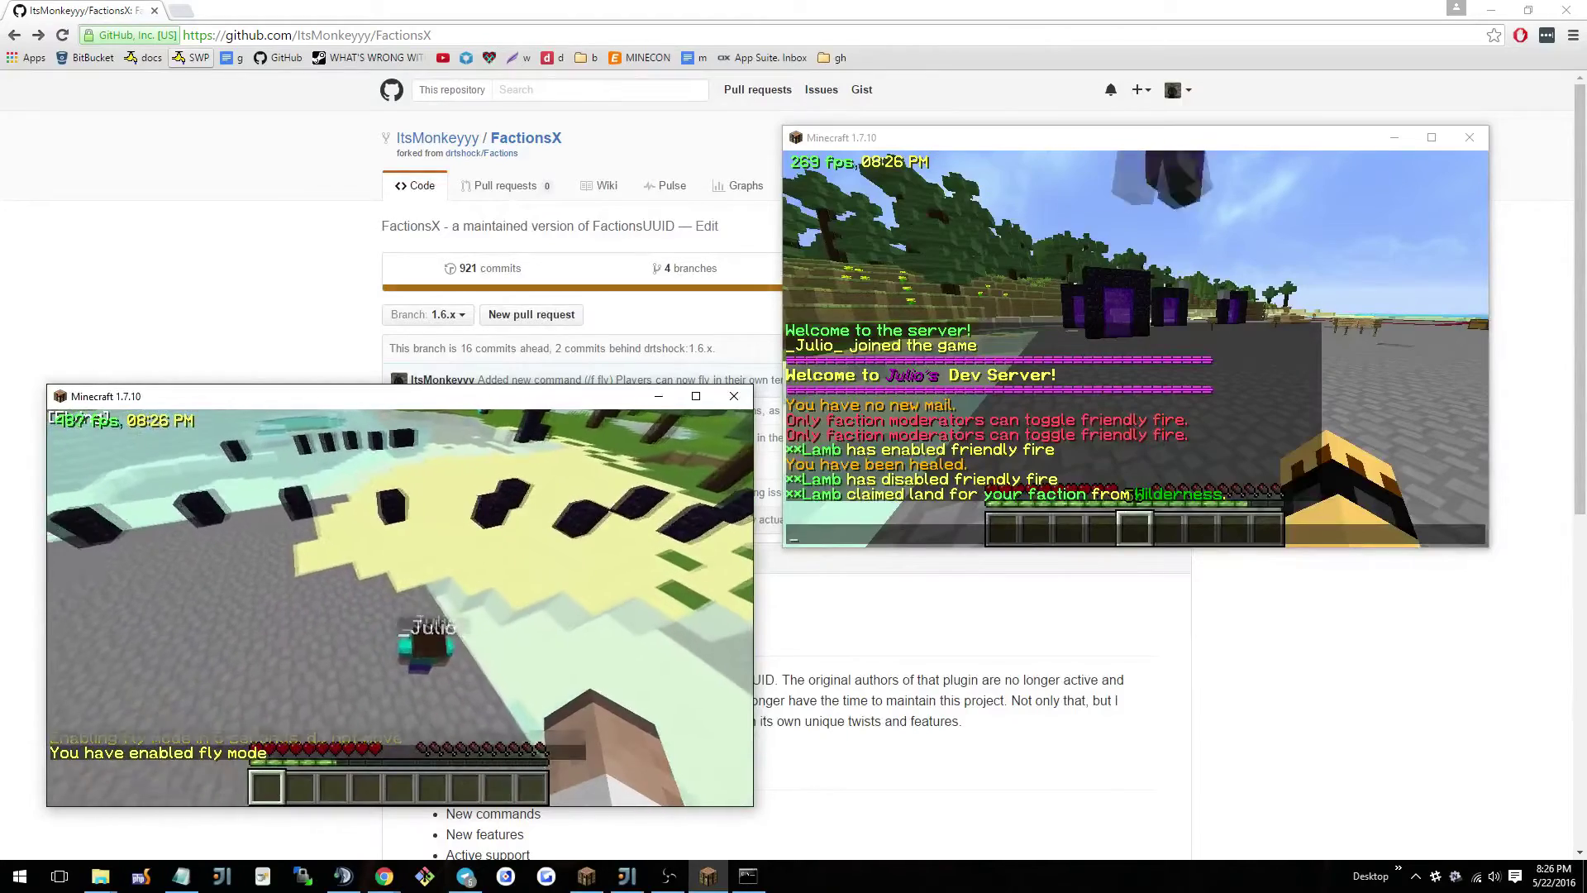
Display the faction territory map with /f map and review it in chat.
type("/f map")
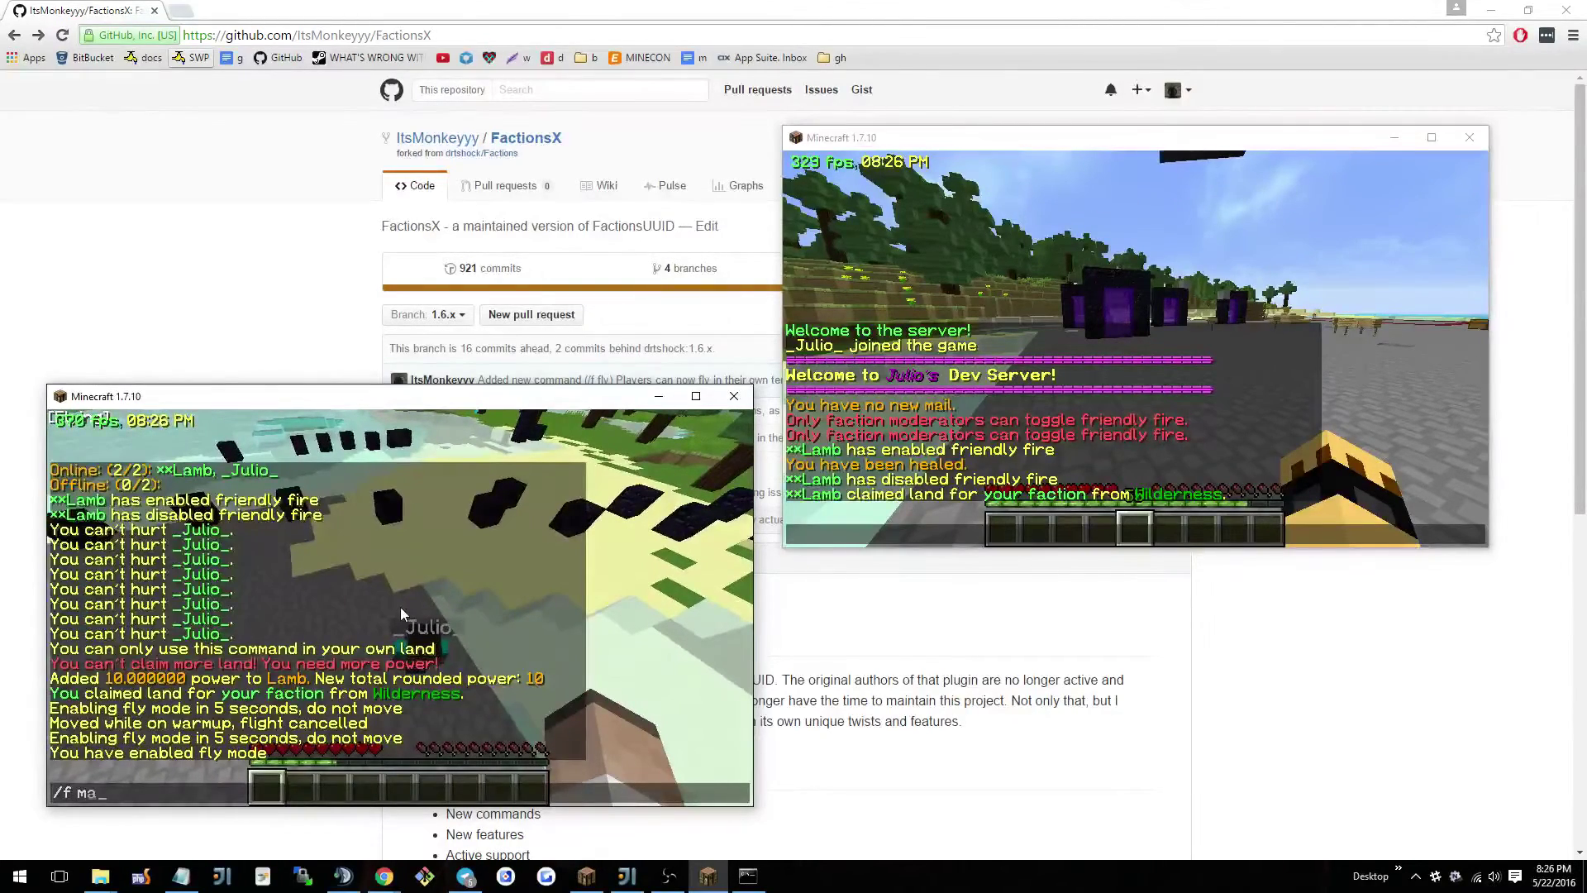
key("Return")
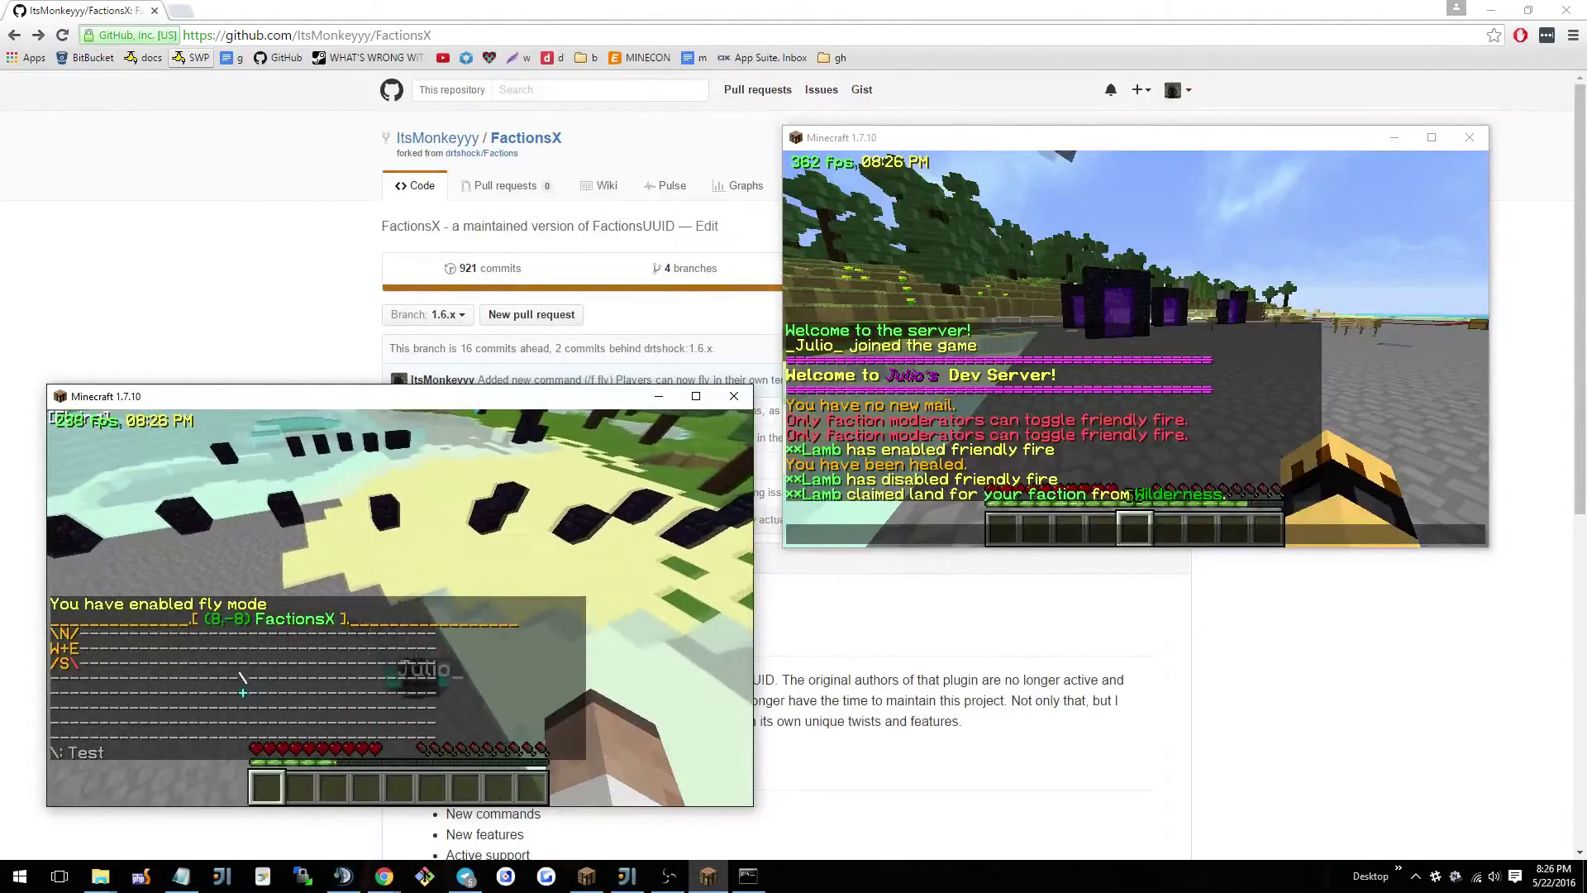
key("t")
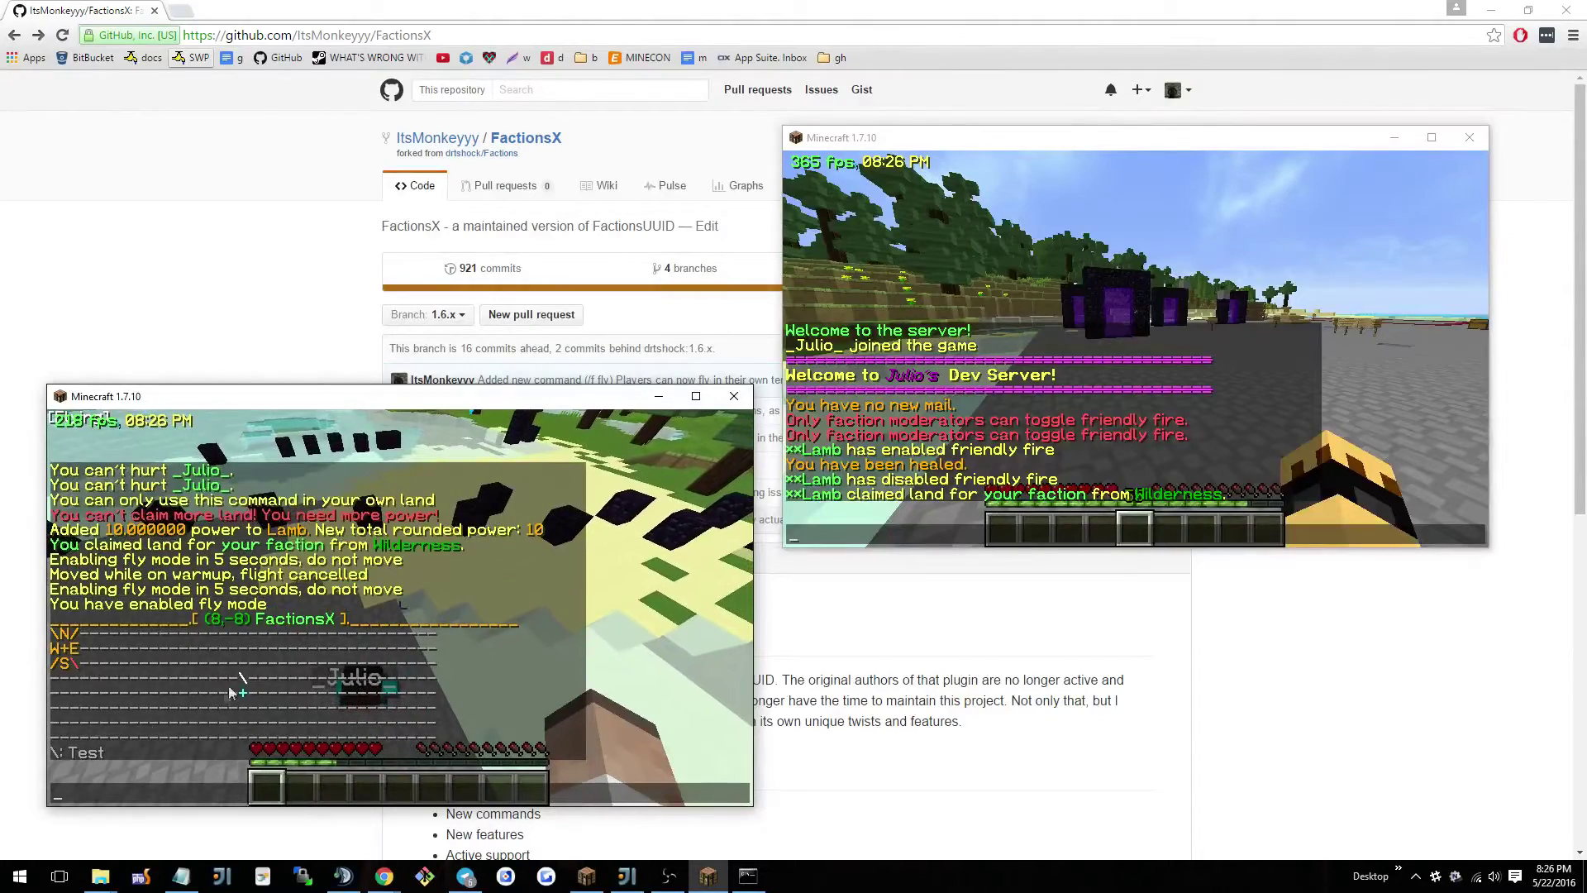
key("Escape")
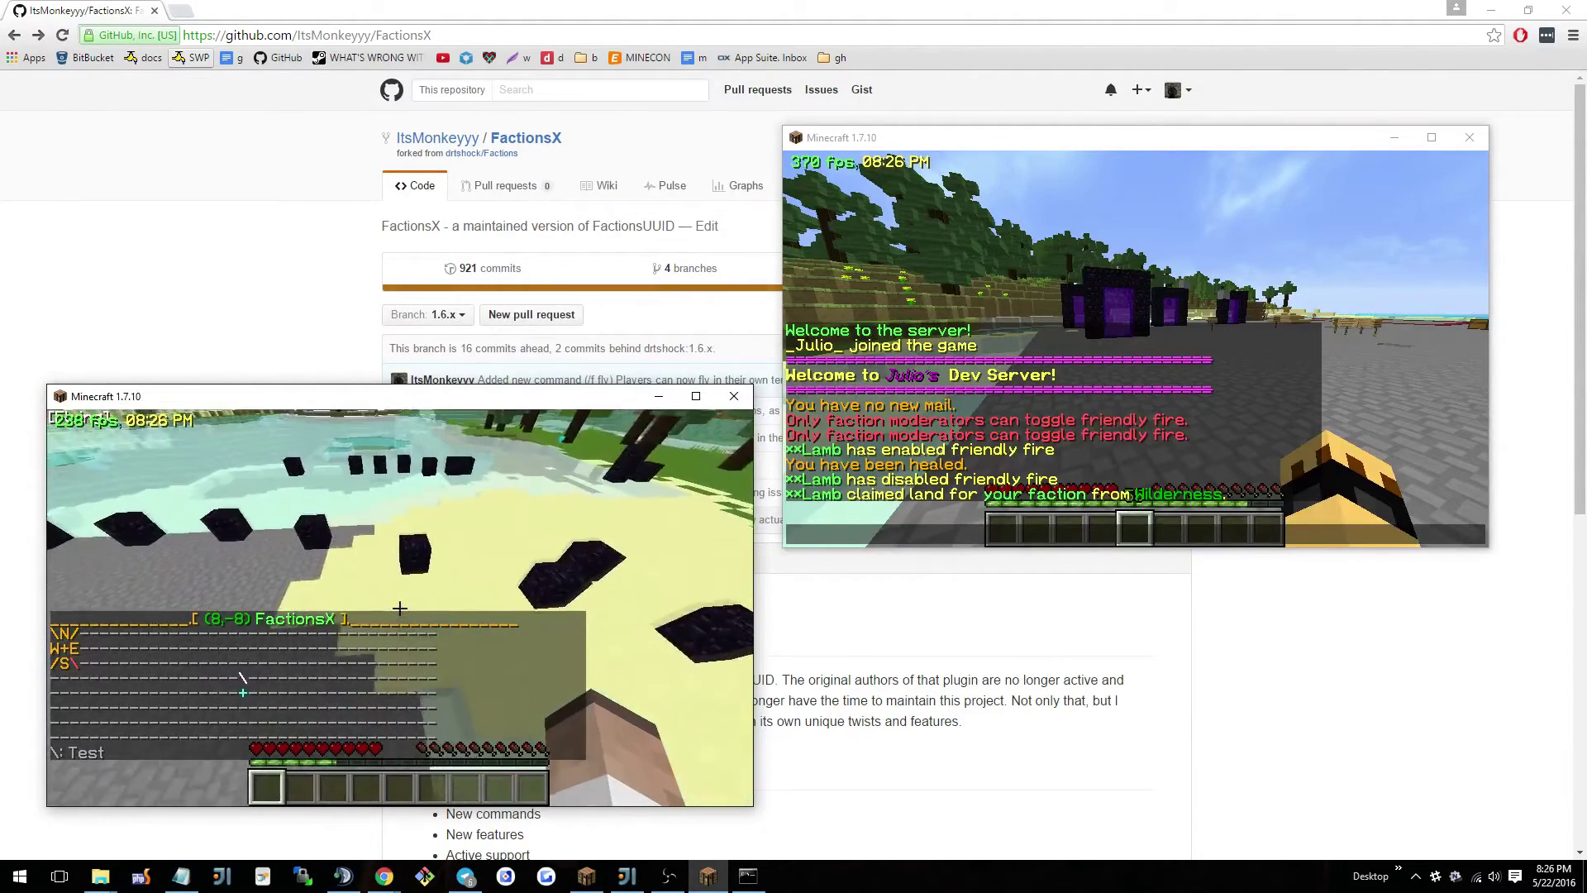
Walk out into Wilderness, losing flight, then back into FactionsX territory near the other player.
key("w")
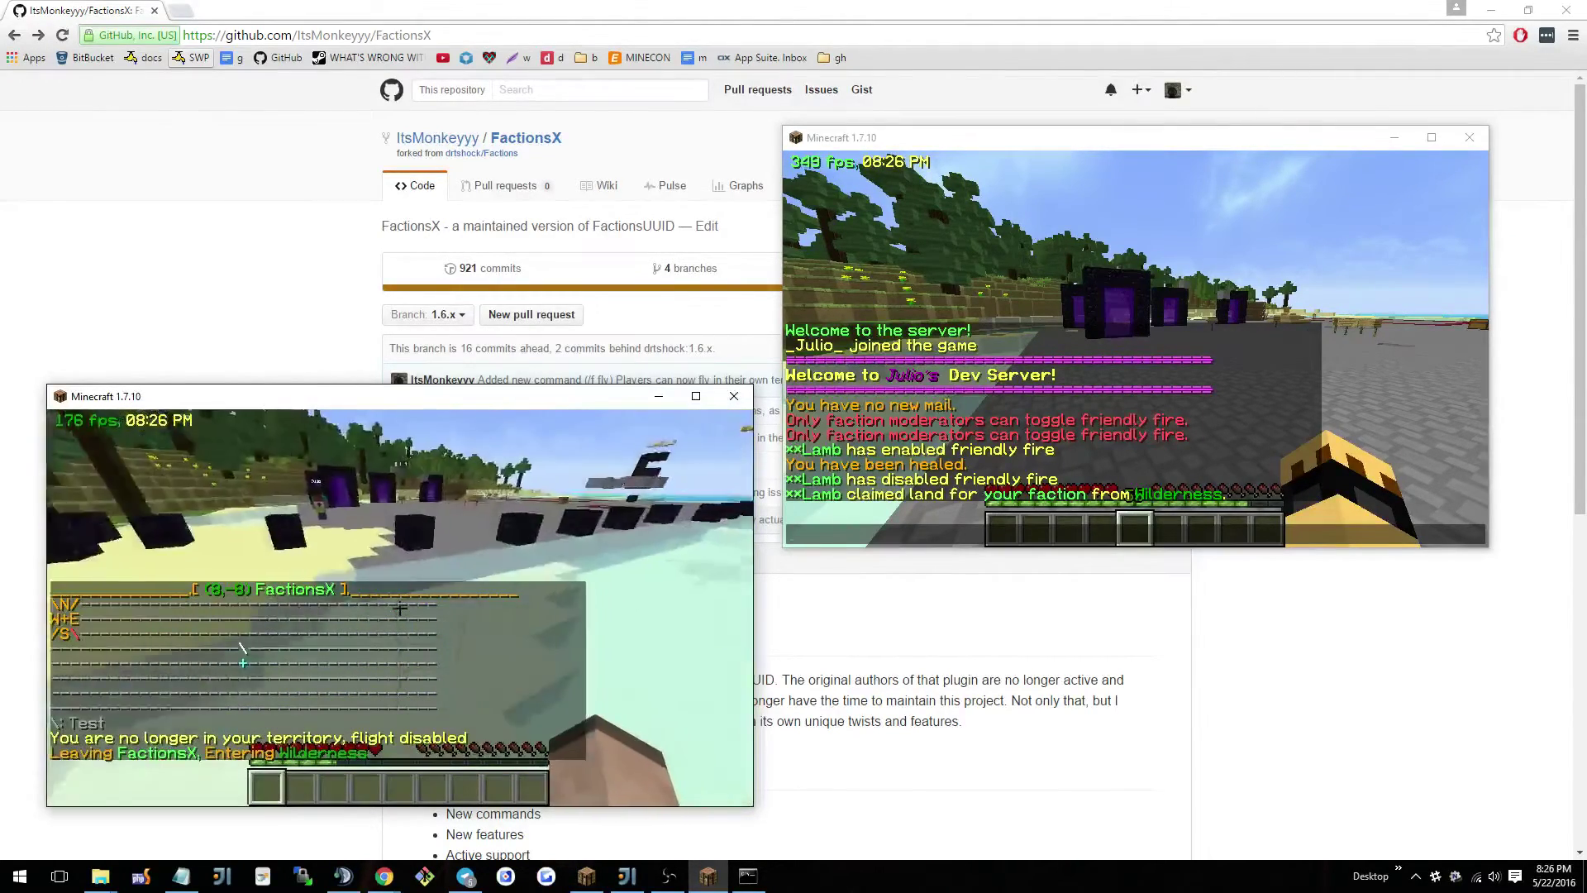
key("w")
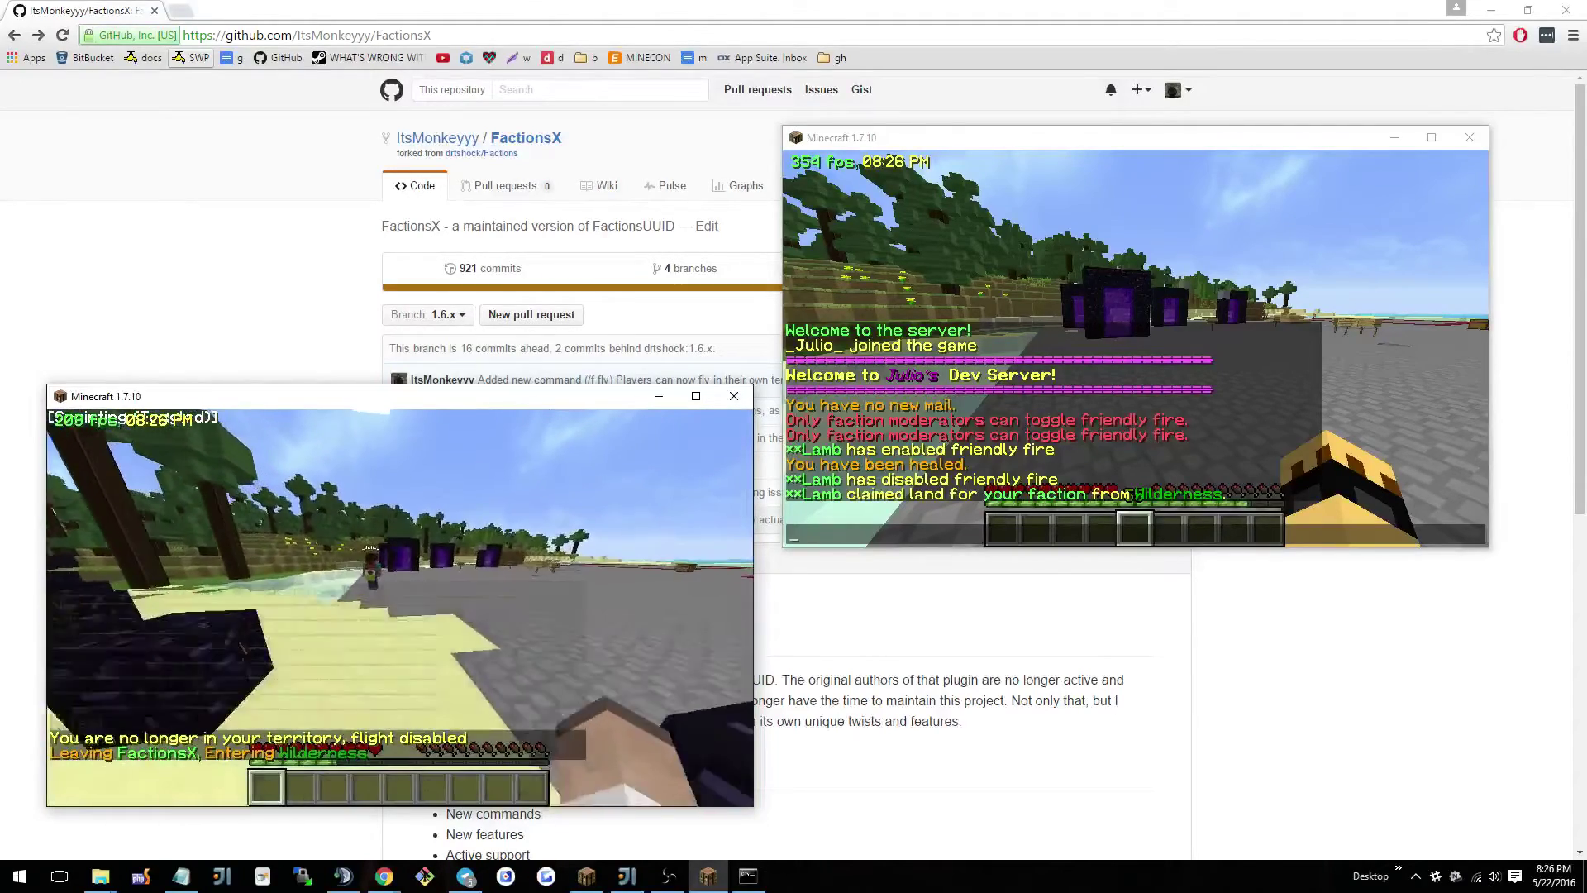
key("ctrl")
key("w")
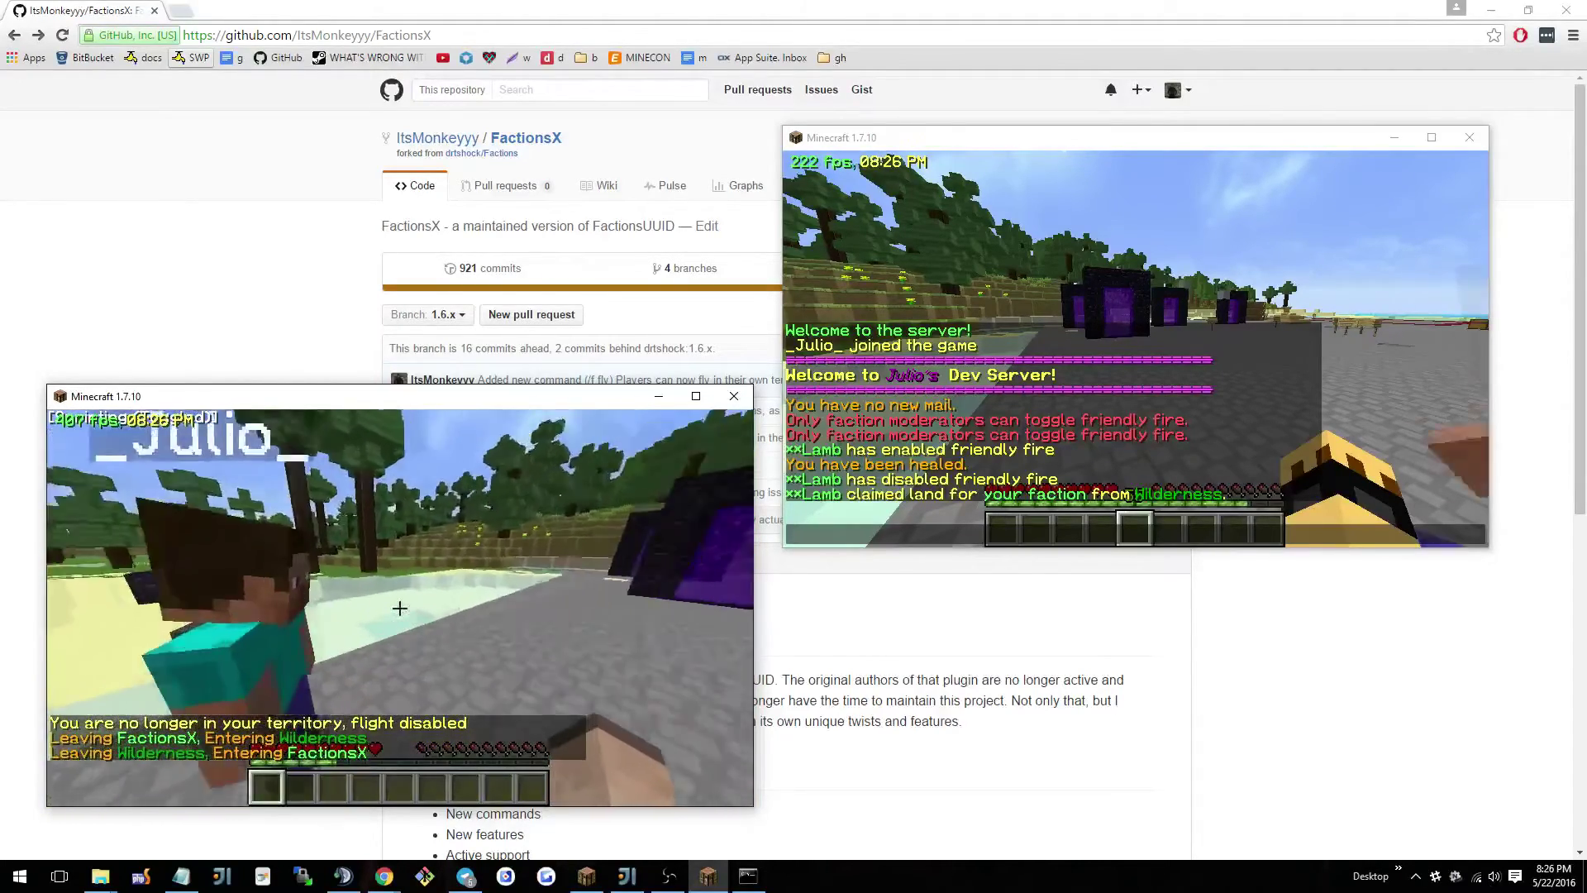
key("s")
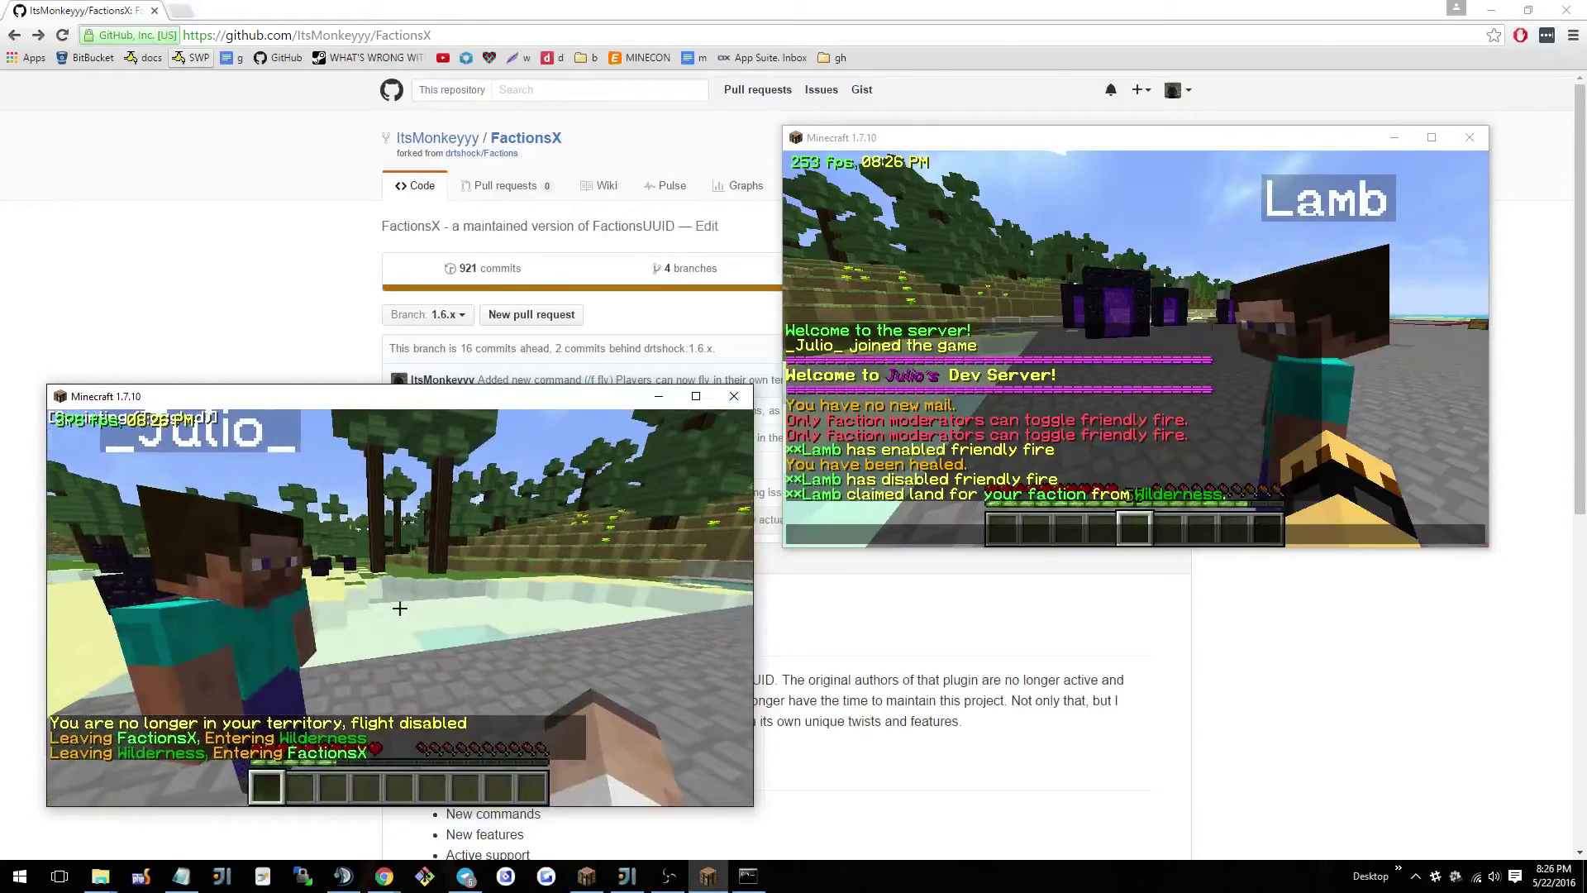
key("w")
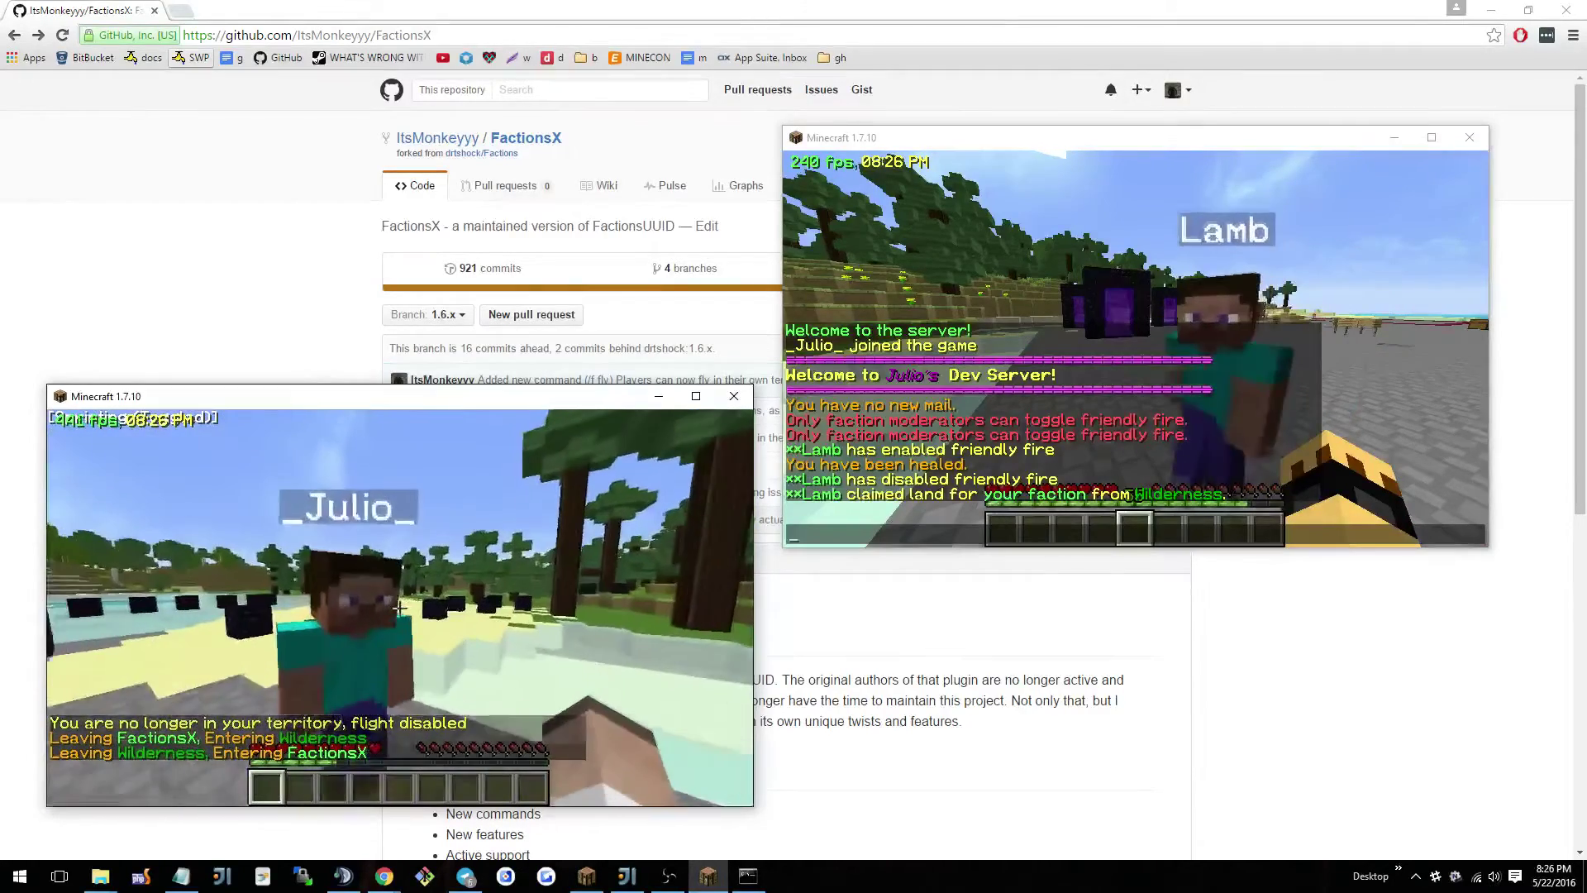
key("s")
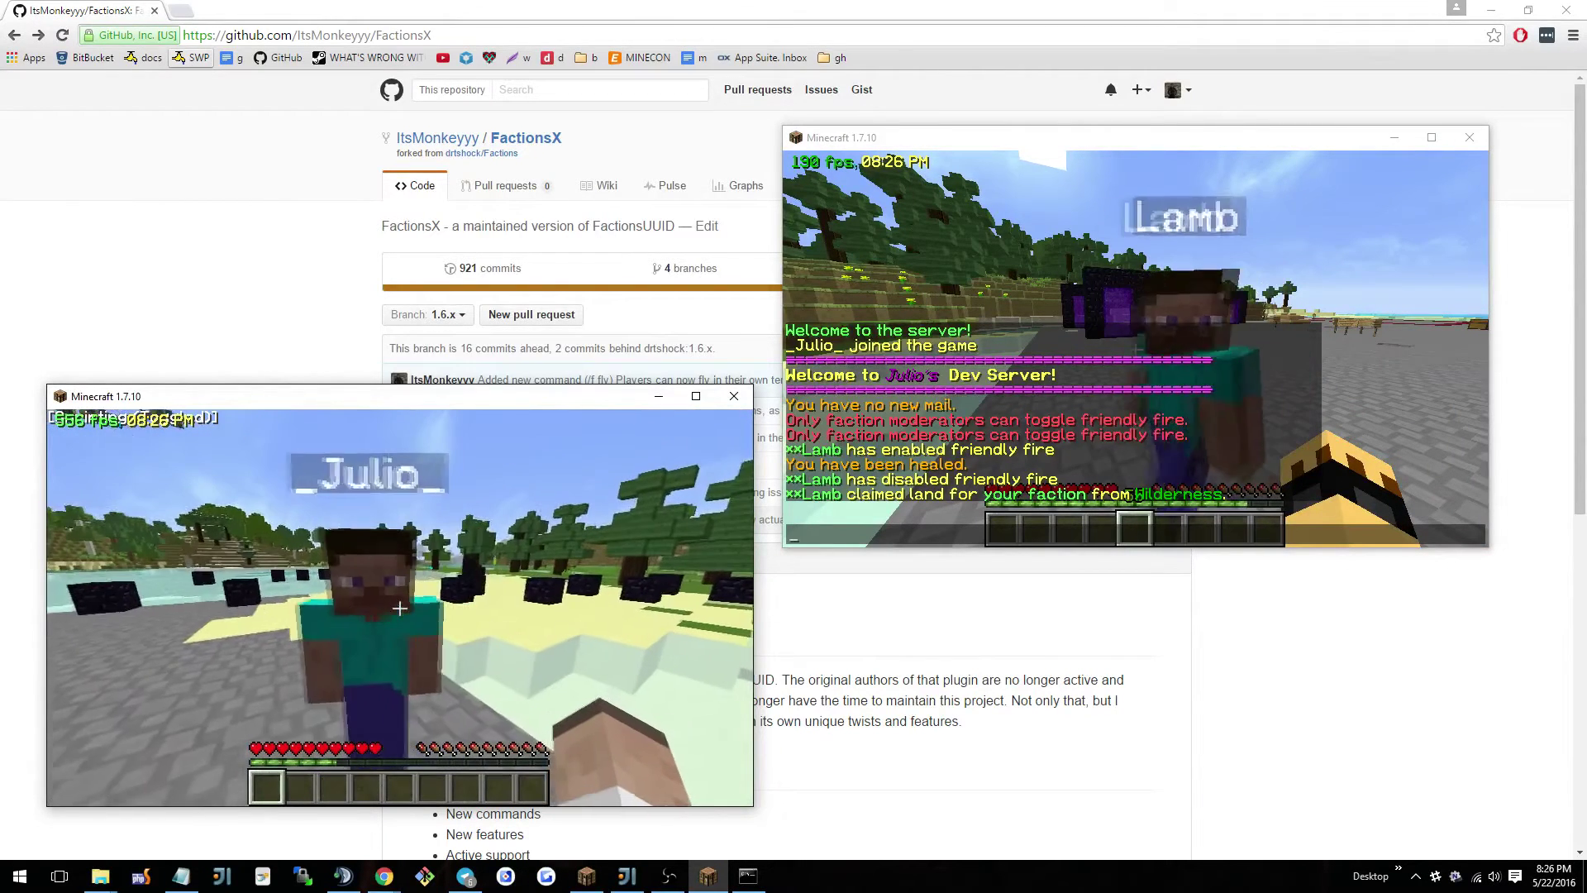
Show faction info with /f f and give the teammate the title Miner.
type("/f f")
key("Return")
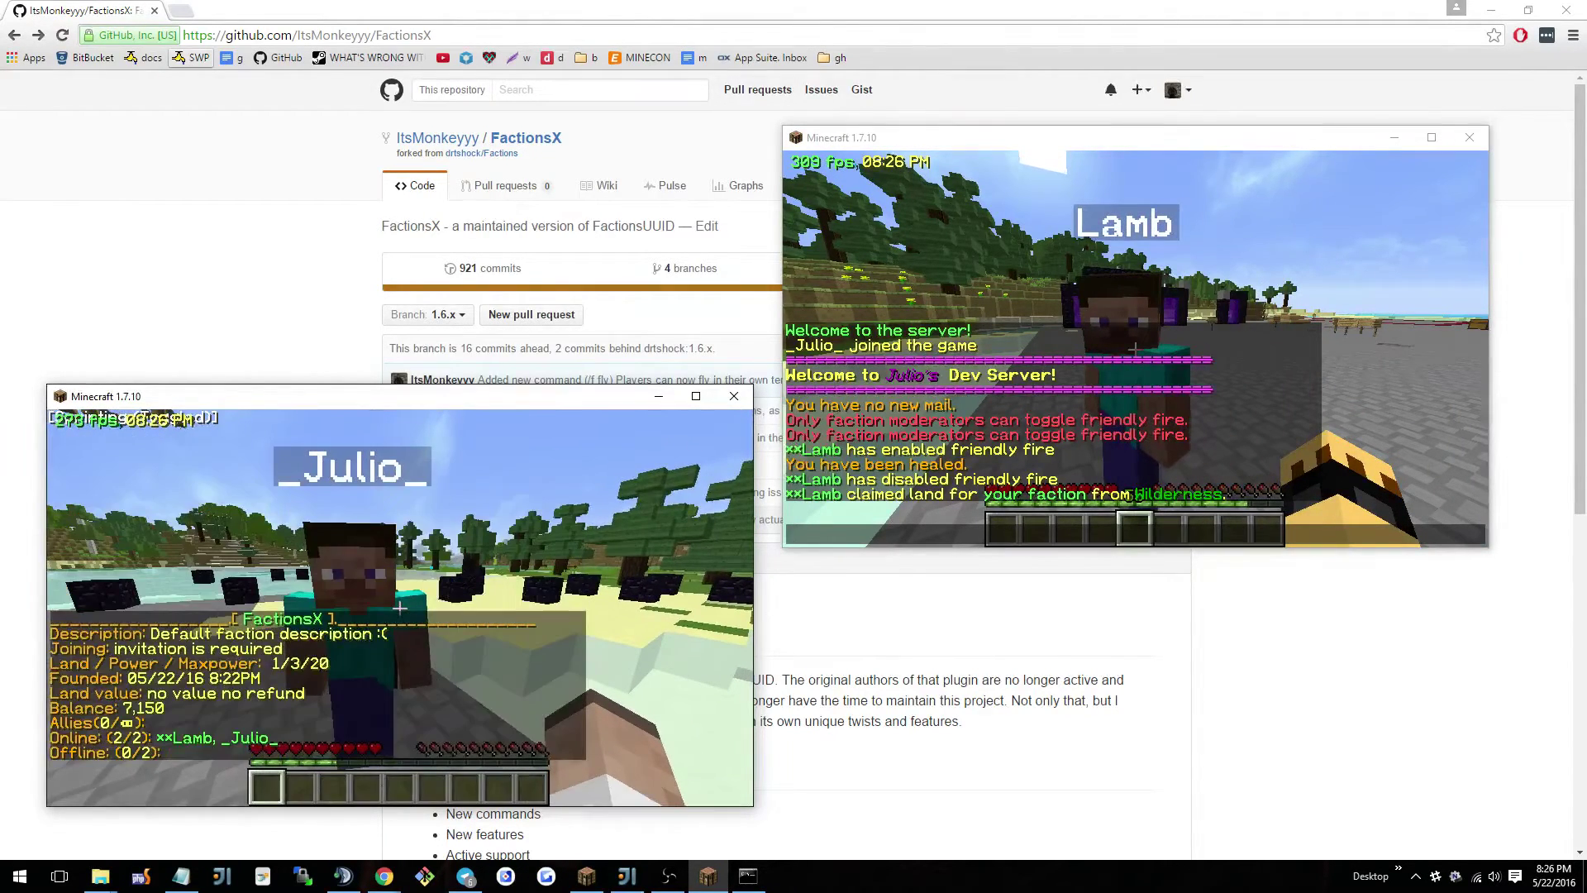
type("/f title _Julio_")
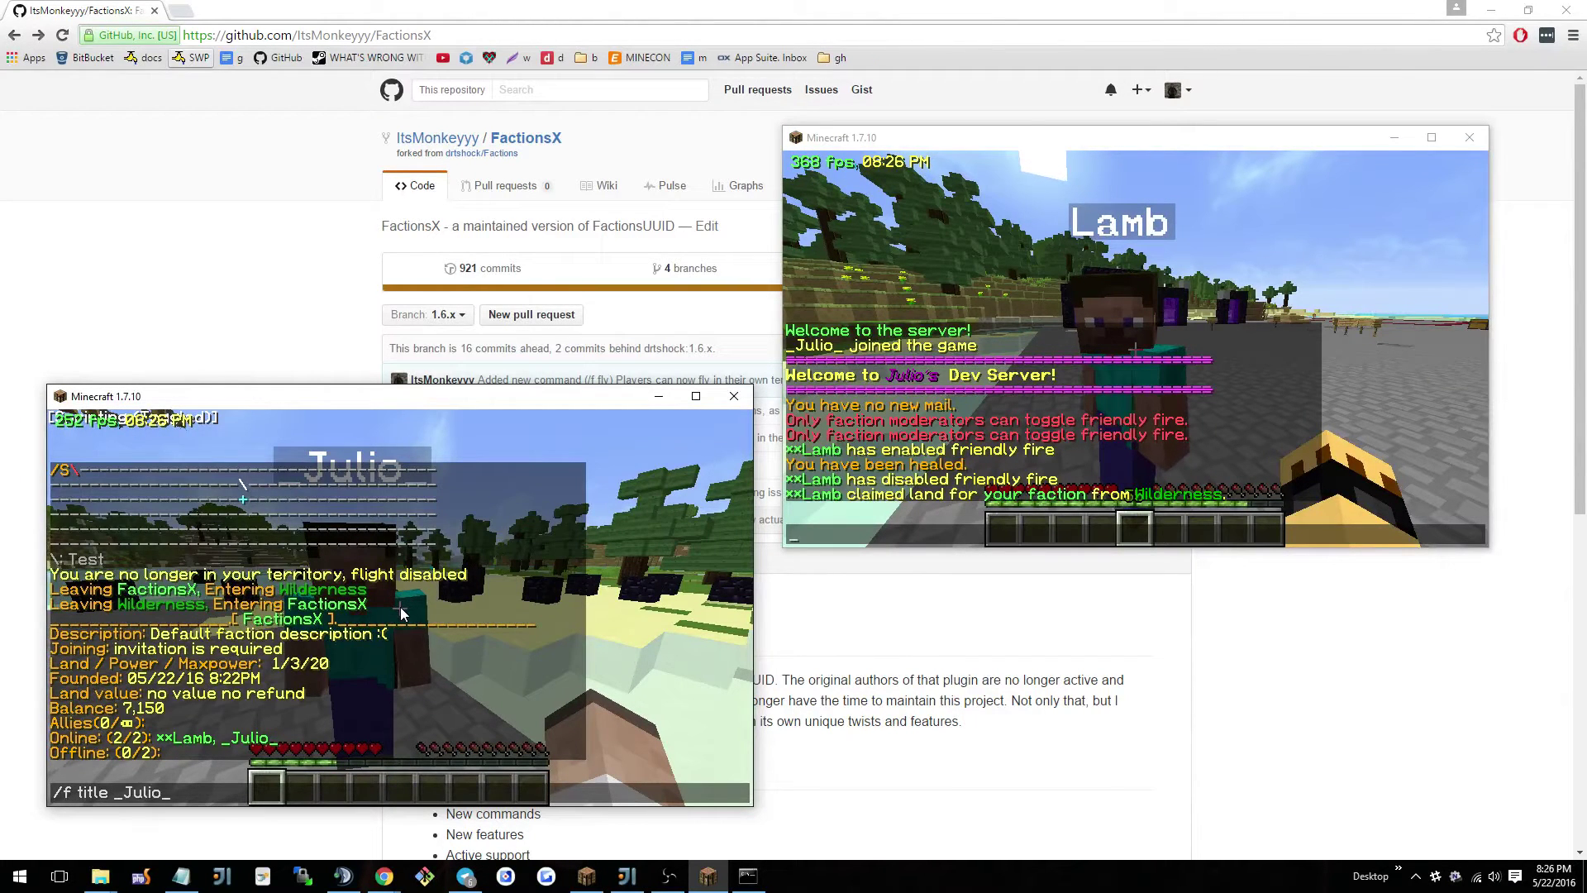
type(" Miner")
key("Return")
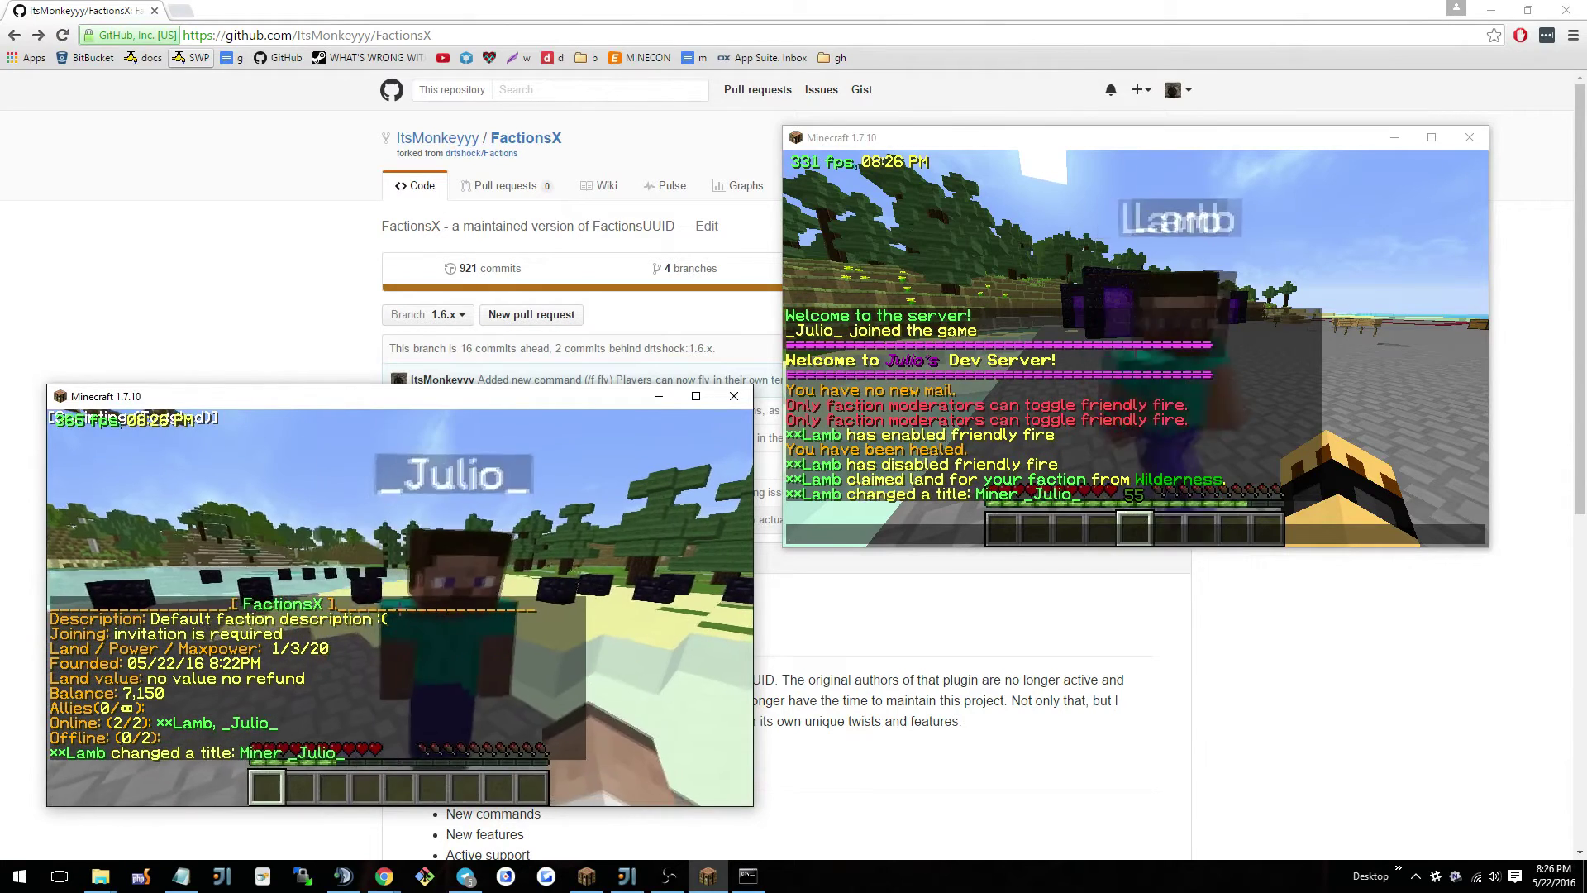
Reapply the Miner title with & colour codes, fixing the rejected argument and resending.
key("t")
key("Up")
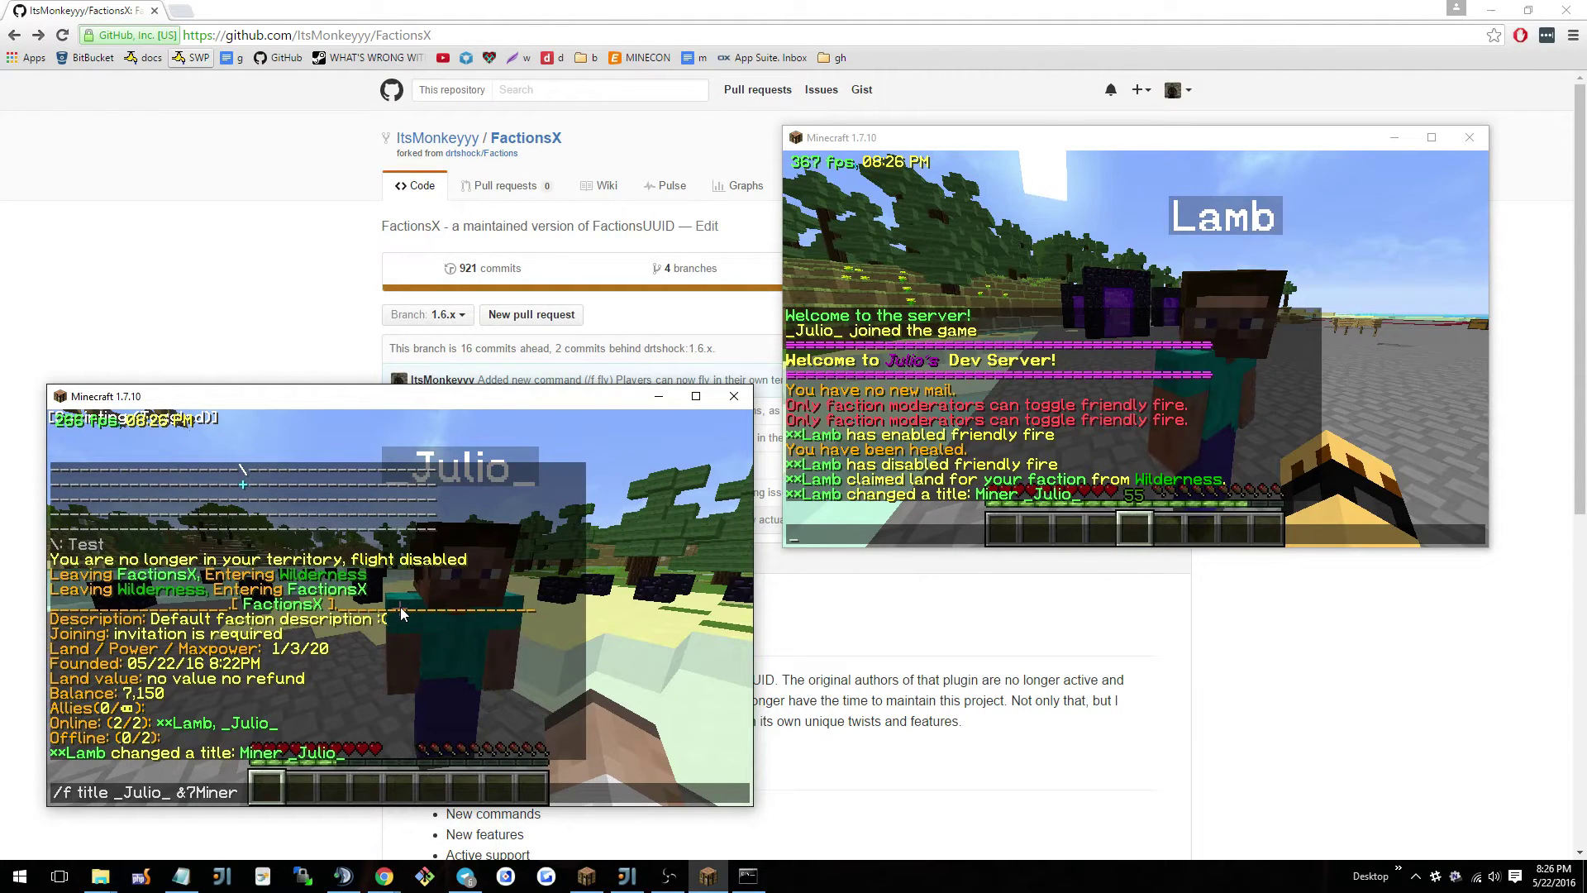
type(" &")
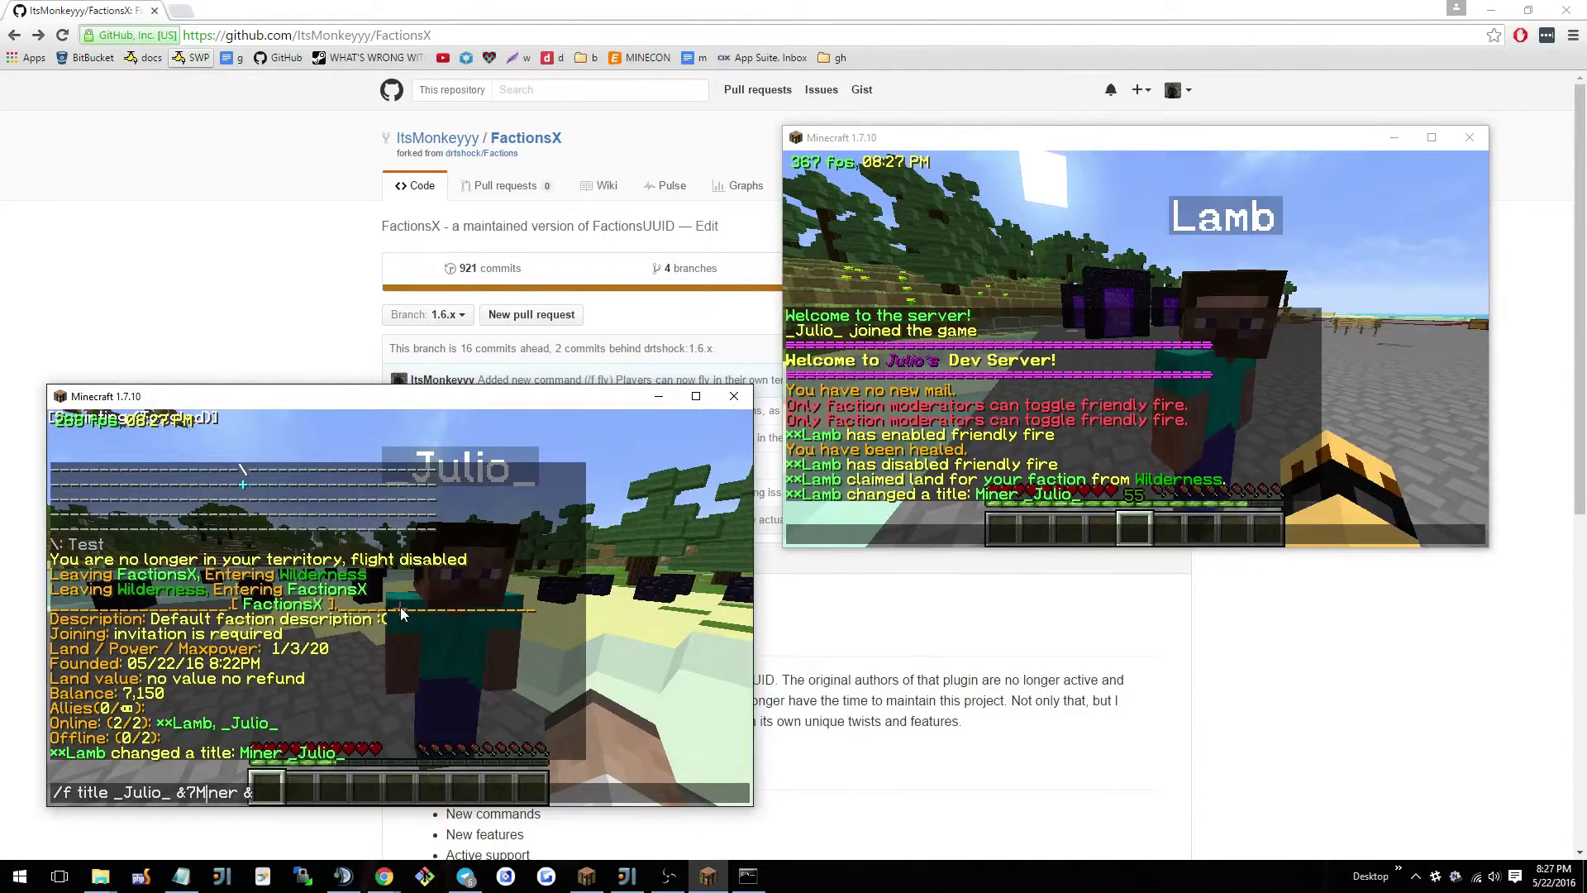
key("BackSpace")
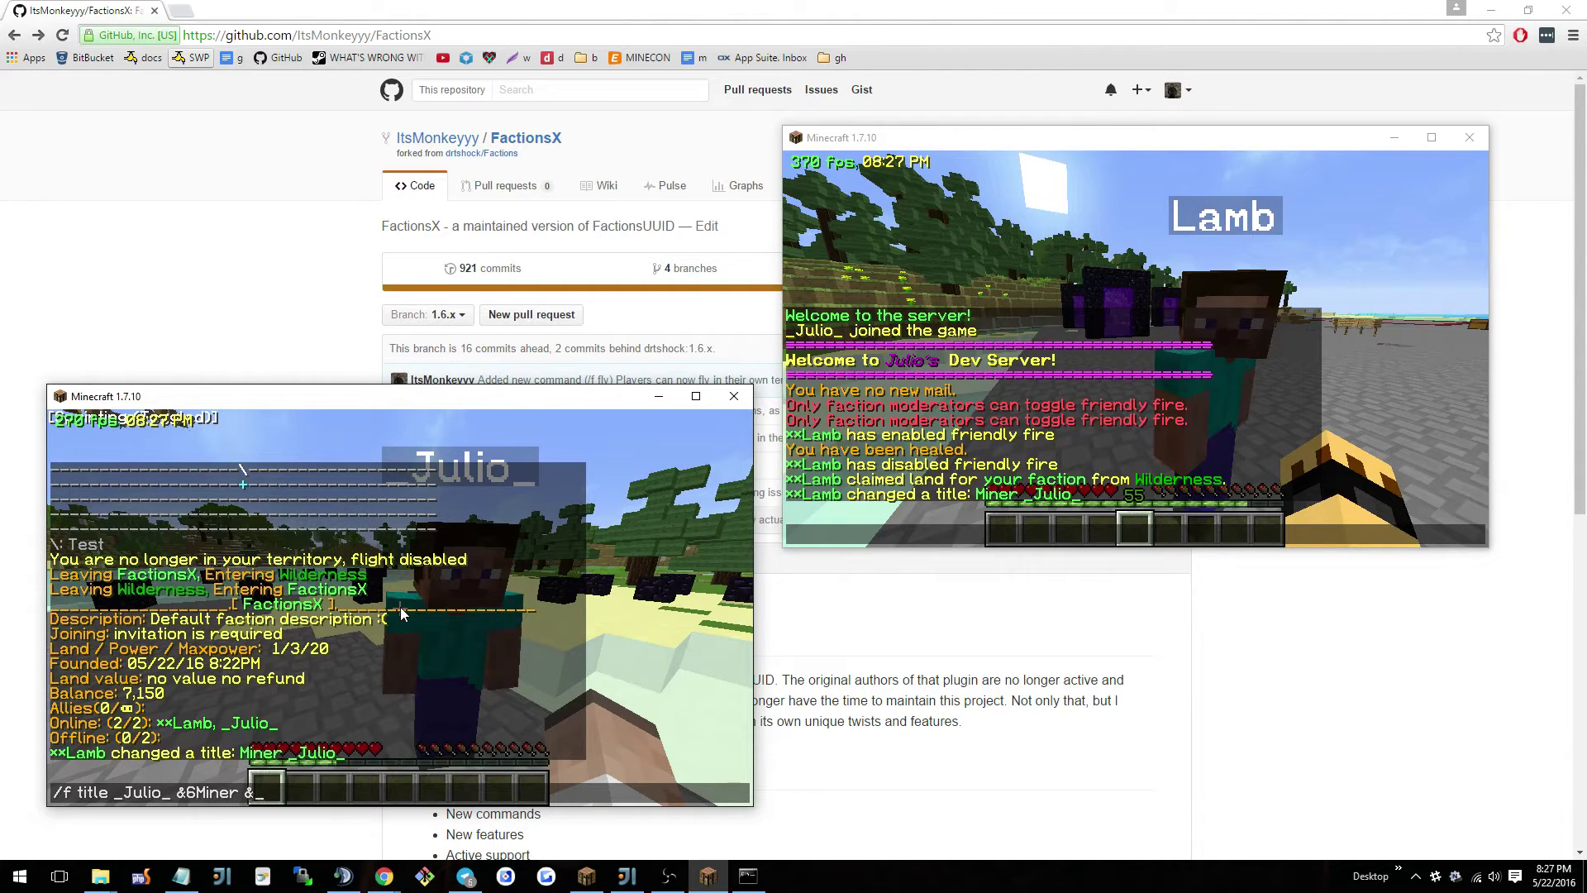
key("Return")
key("t")
key("Up")
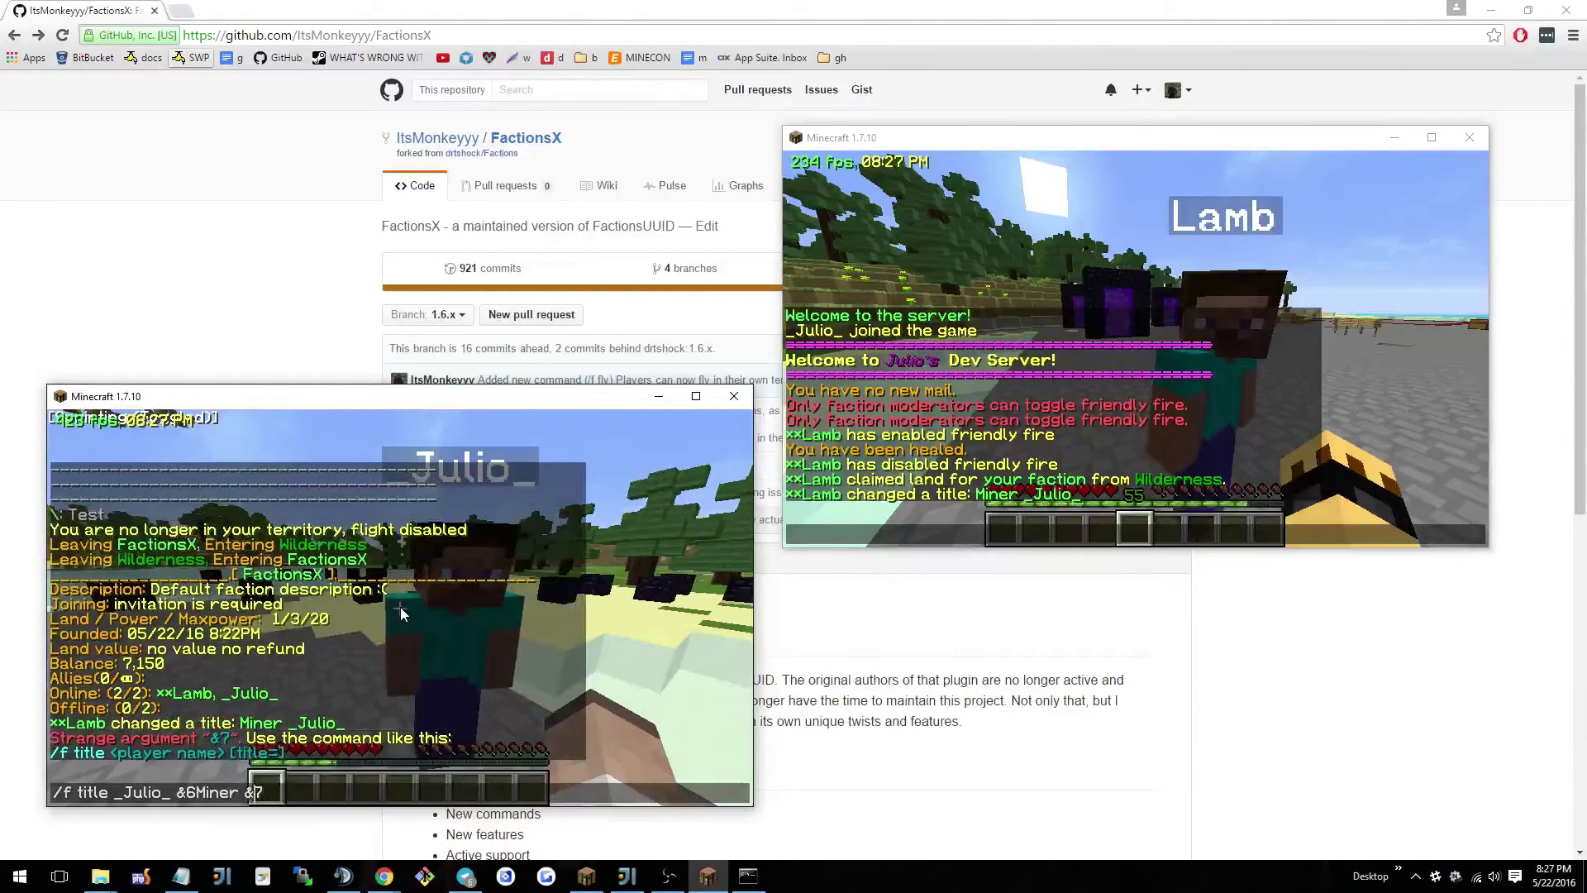
key("Left")
key("Left")
key("Left")
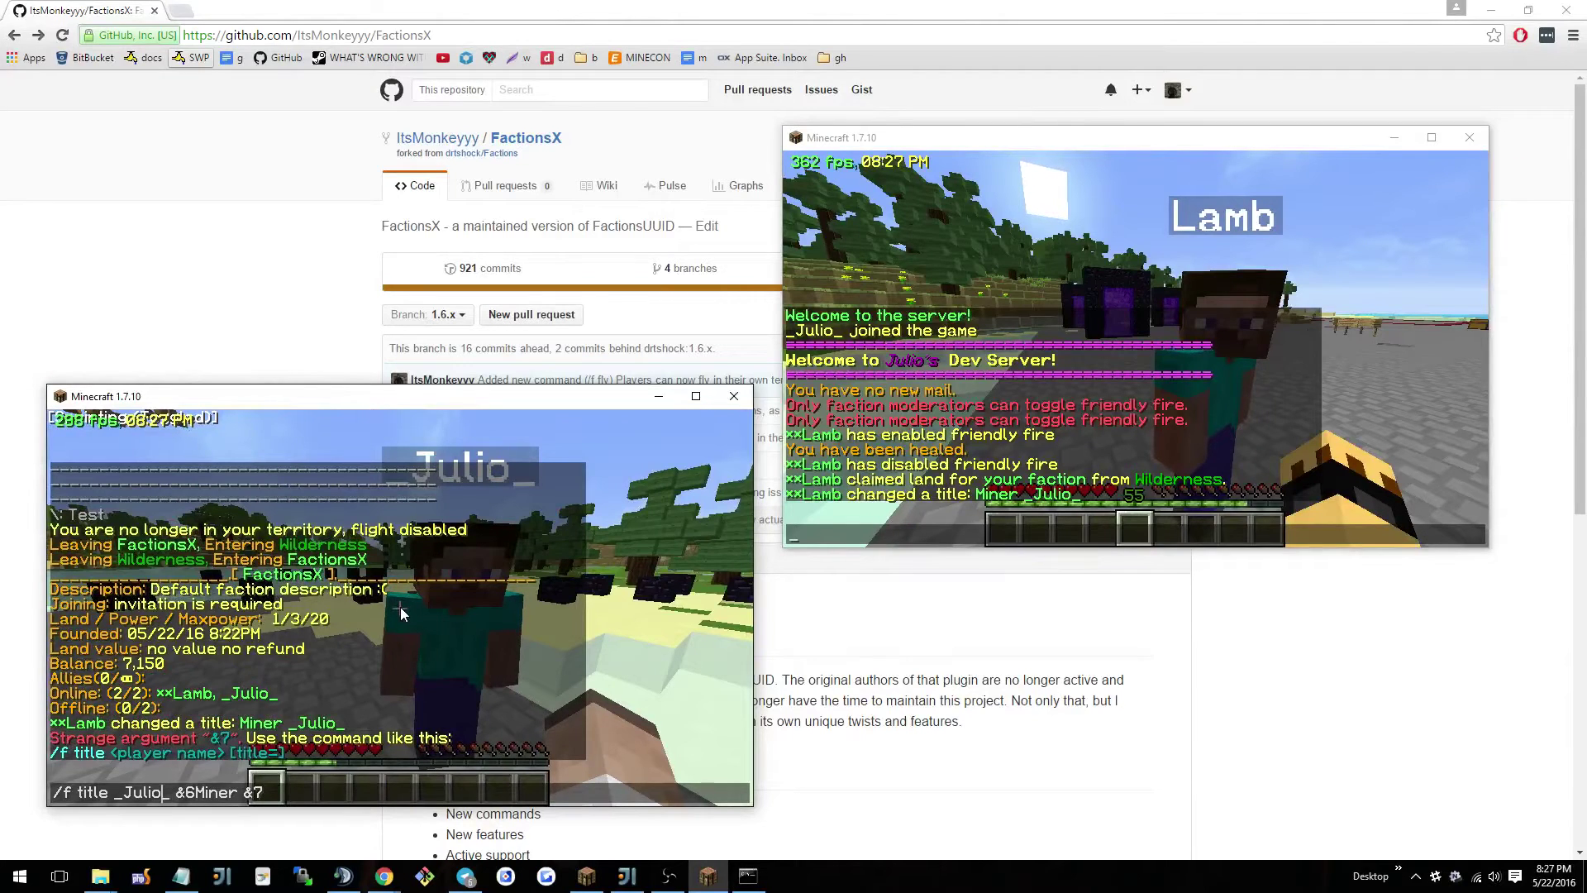
key("Right")
key("Right")
key("Right")
key("BackSpace")
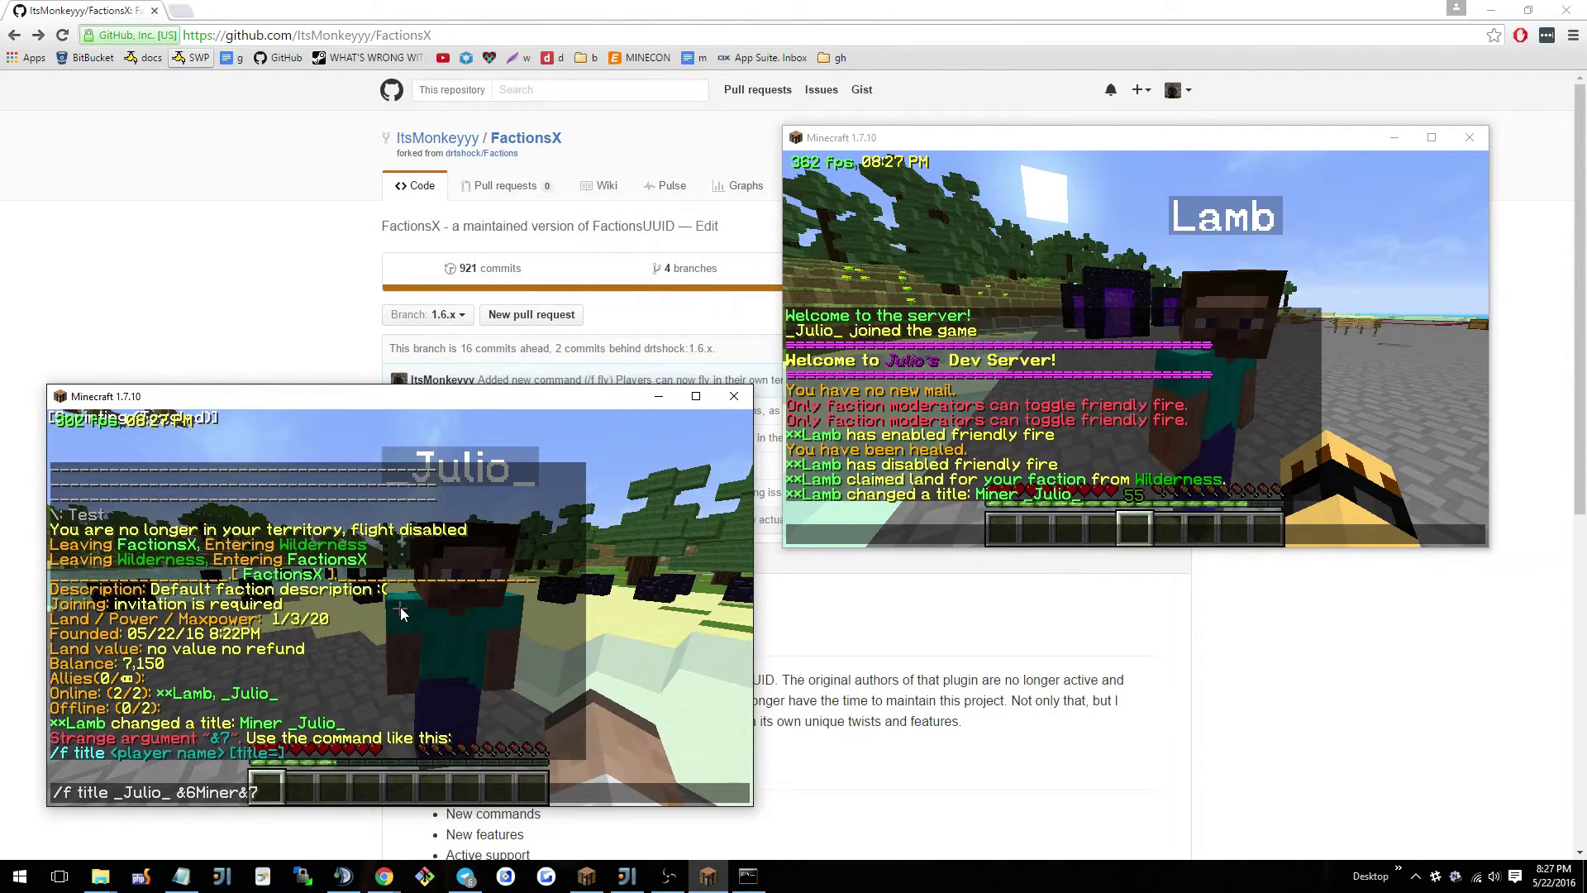
key("Return")
Display the faction's details with /f show.
type("t/f sh")
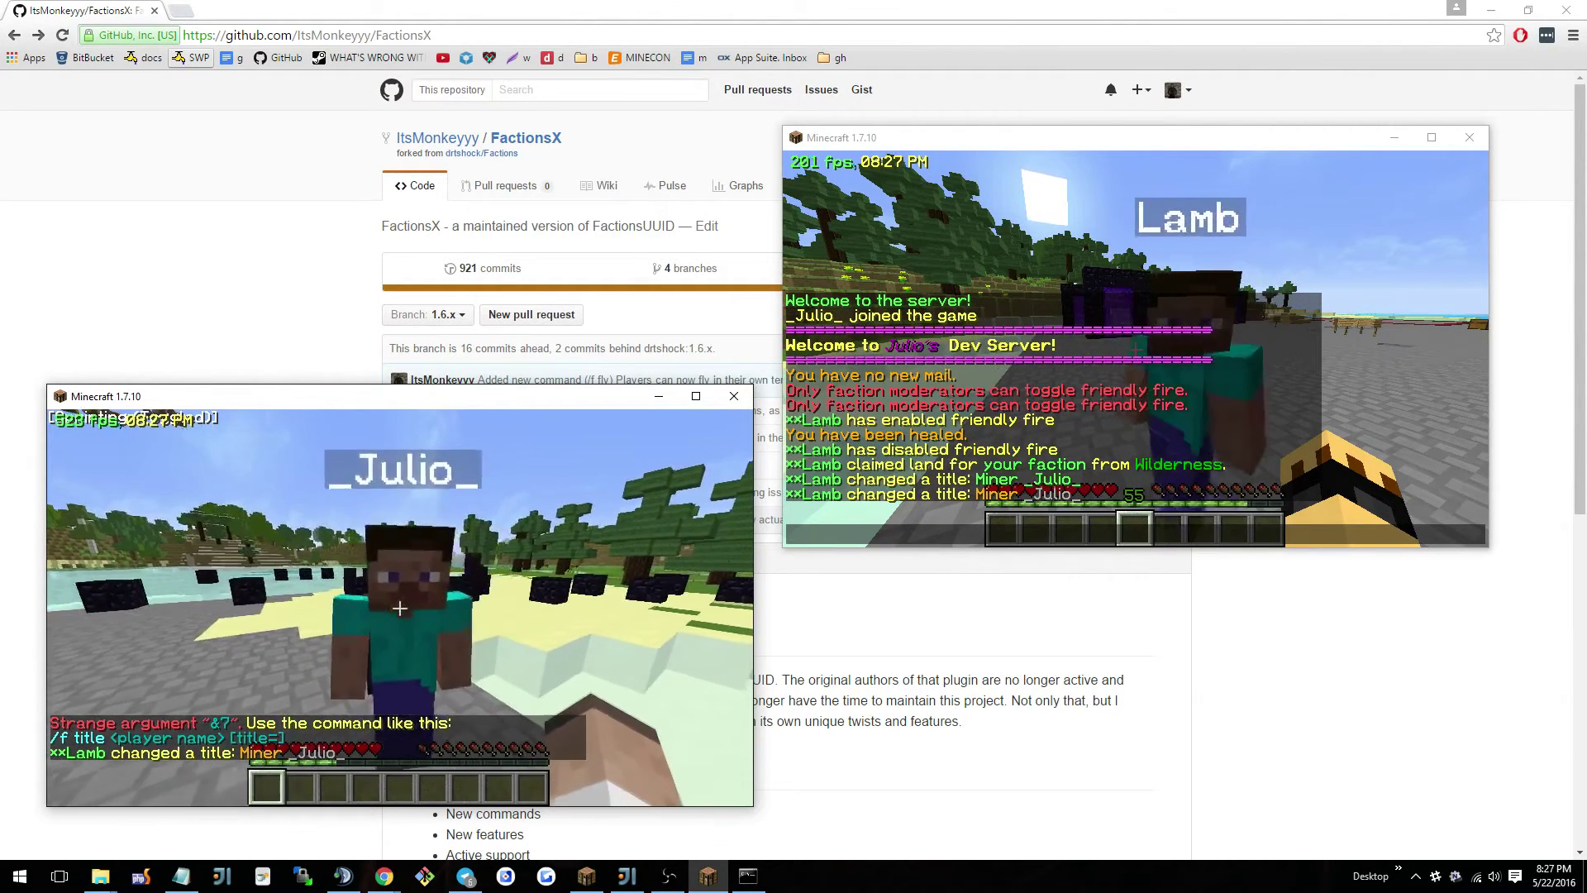
type("ow")
key("Return")
key("t")
Promote the teammate to faction moderator with /f mod, tab-completing the player name.
mouse_move(284, 738)
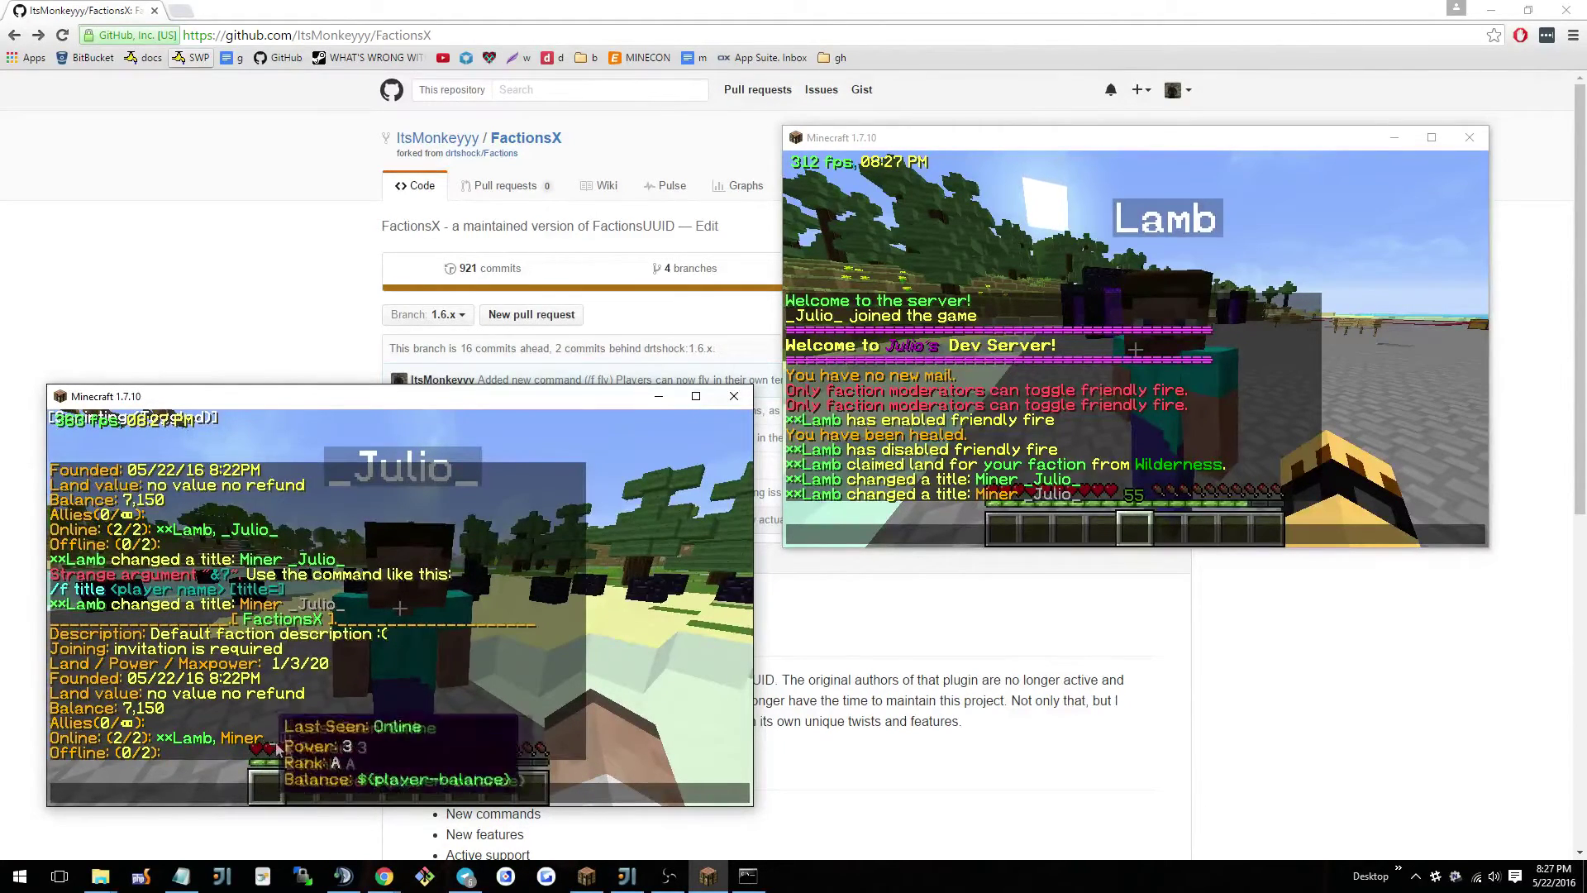
type("/f")
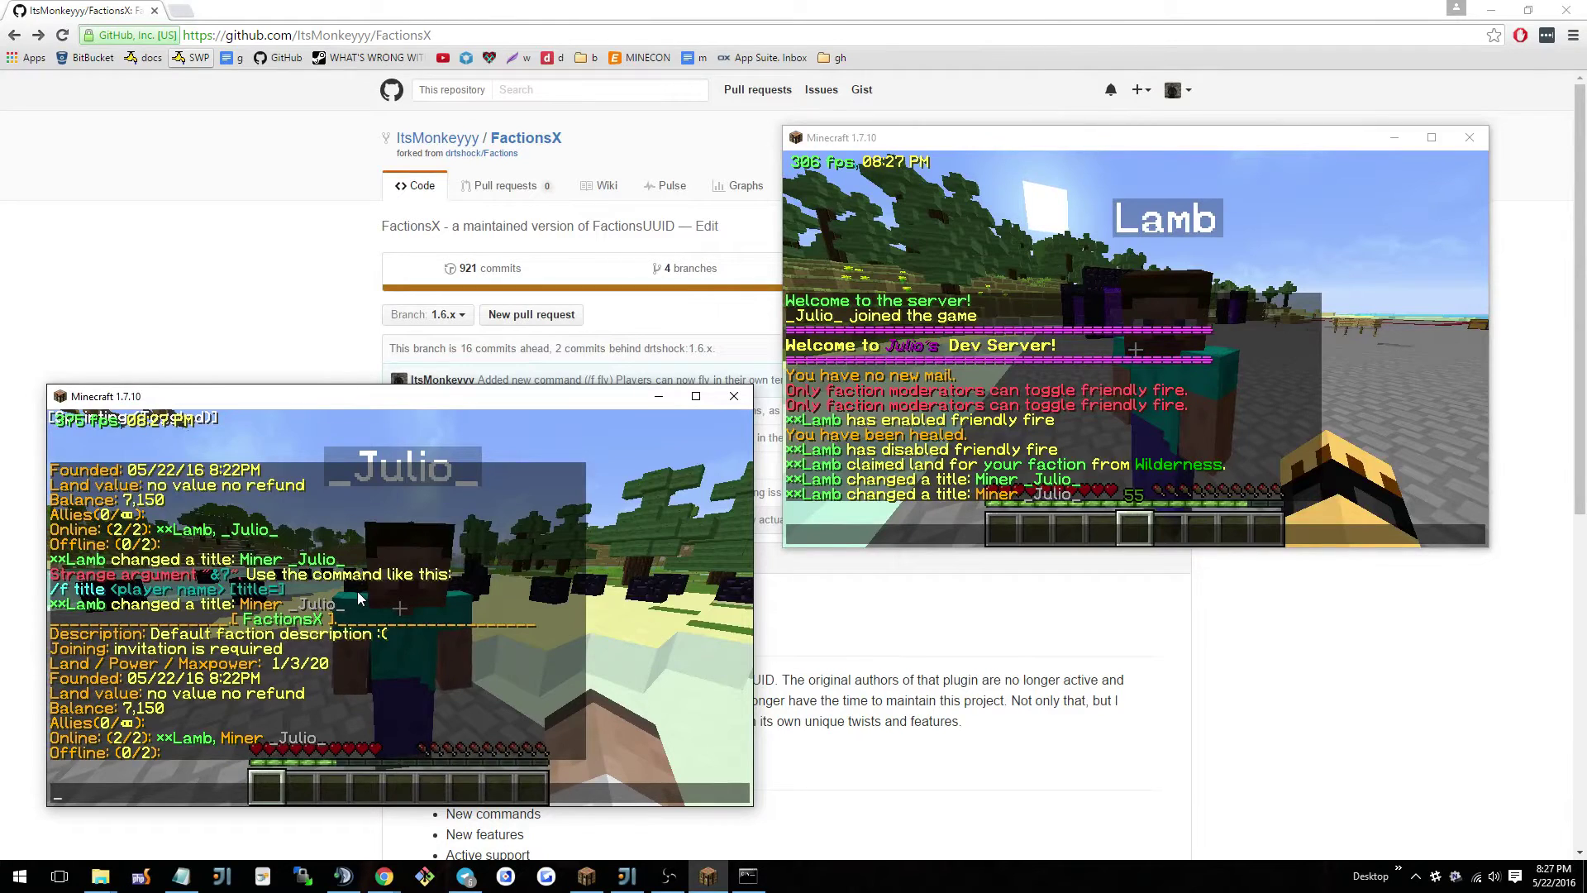
key("BackSpace")
type("mod _k")
key("Tab")
key("Return")
Show the updated faction info with /f f and close the chat.
type("/f f")
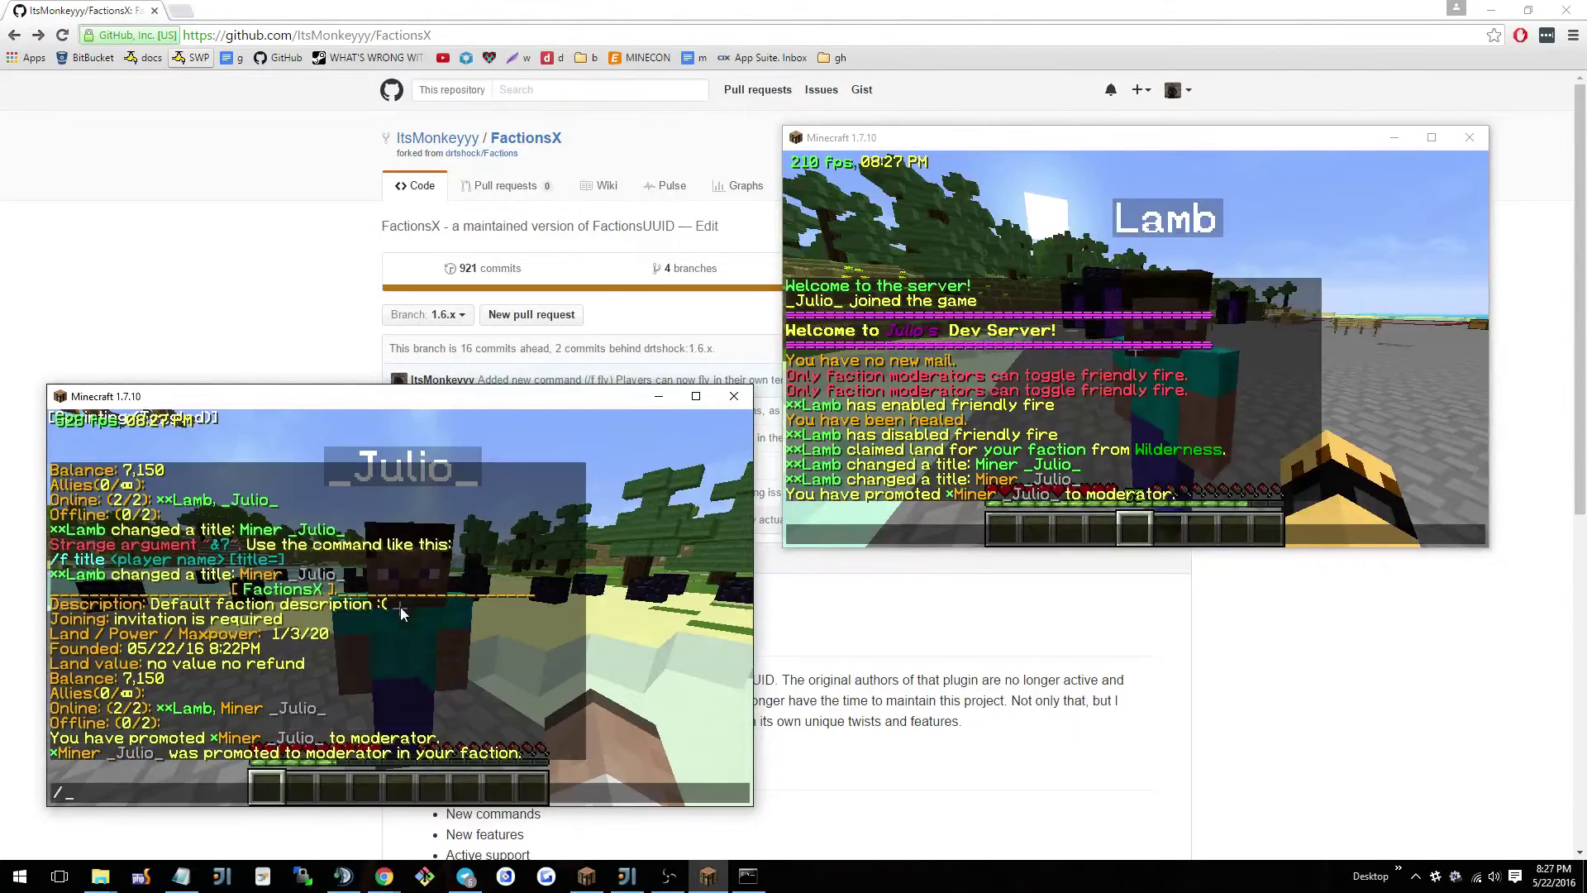
key("Return")
key("t")
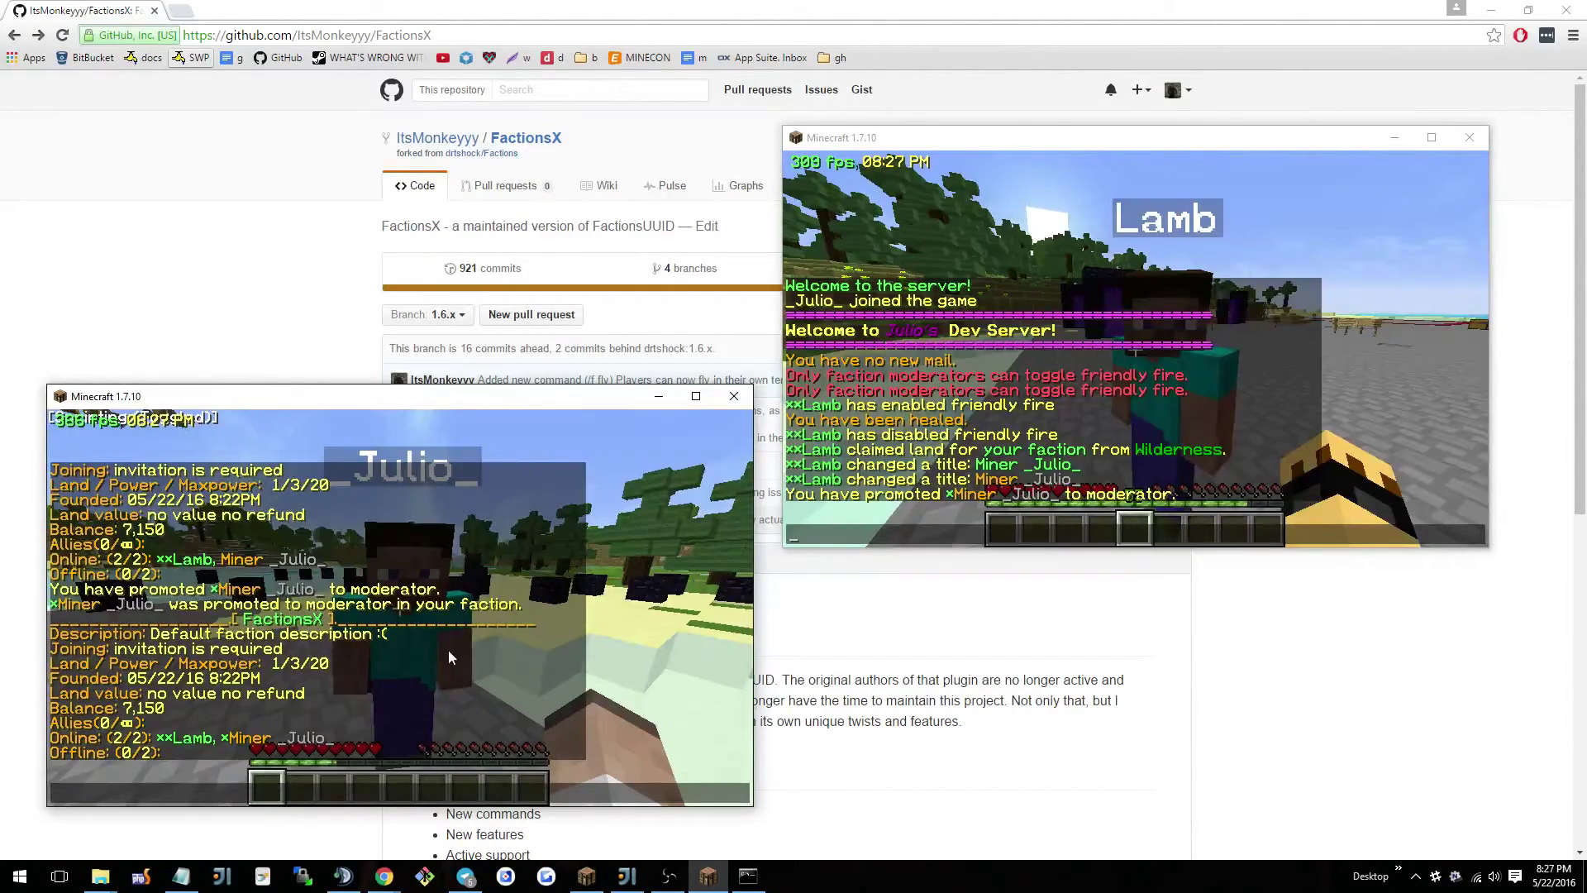
key("Escape")
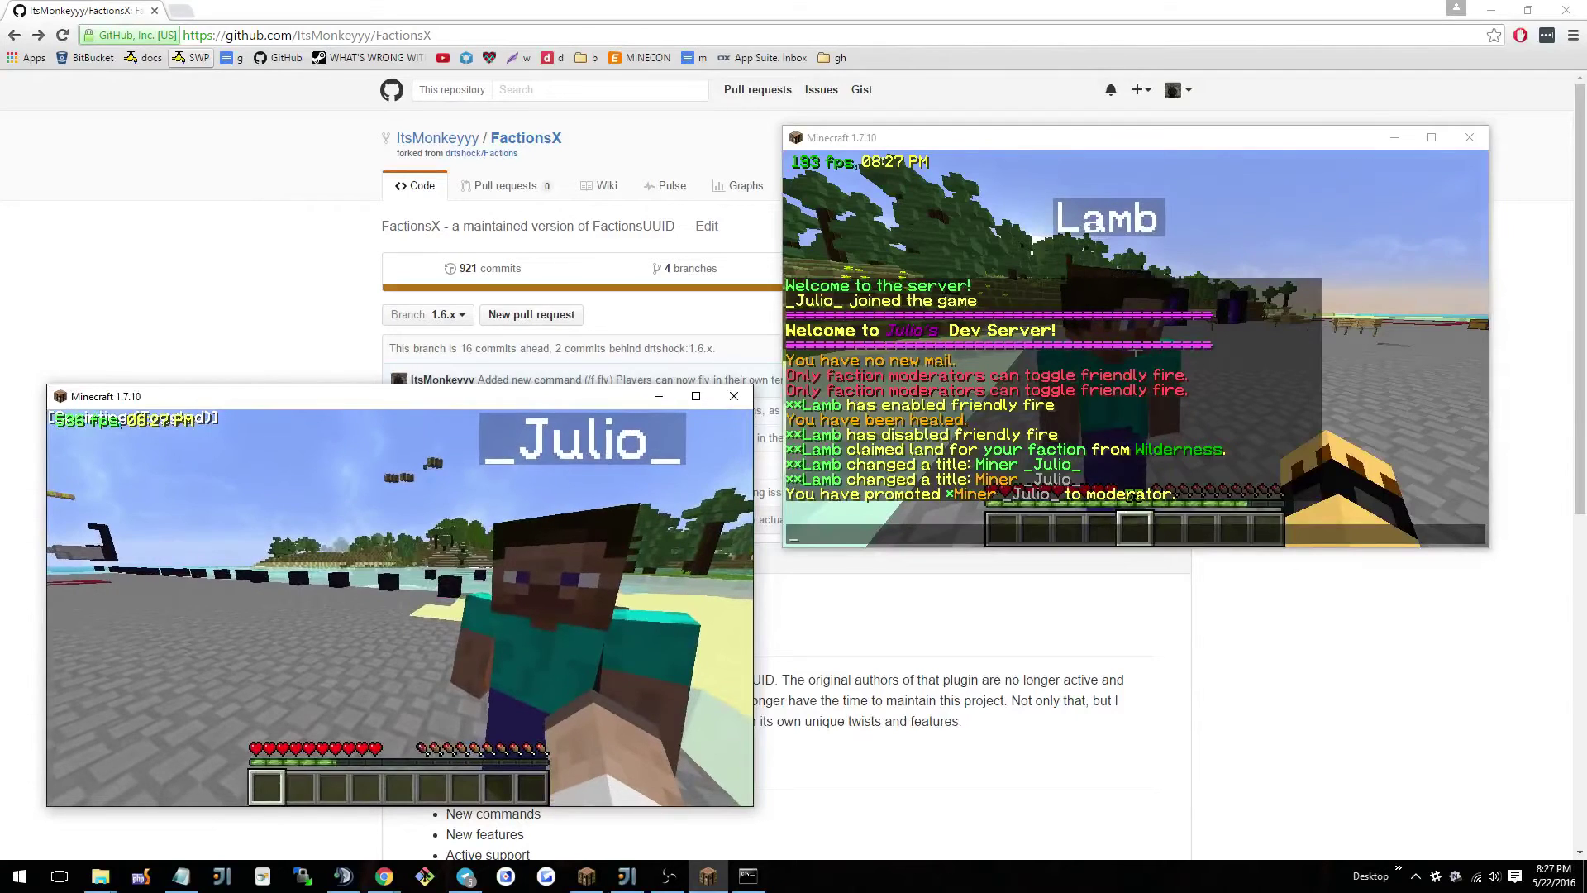
Show faction info using the mixed-case command /f ShOw.
type("/f")
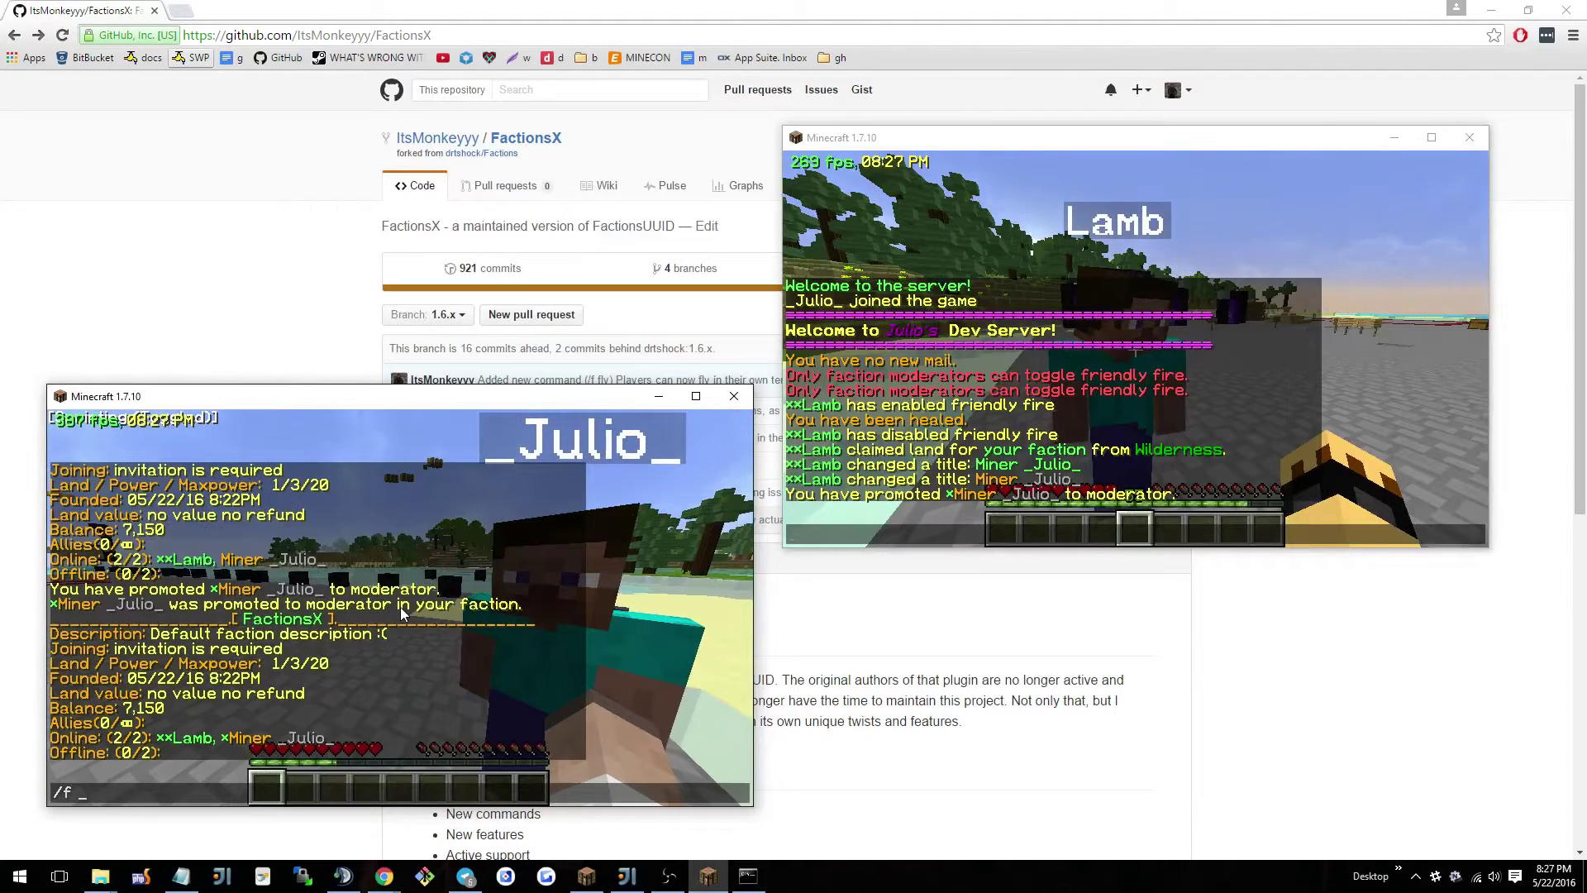
type("ShOw")
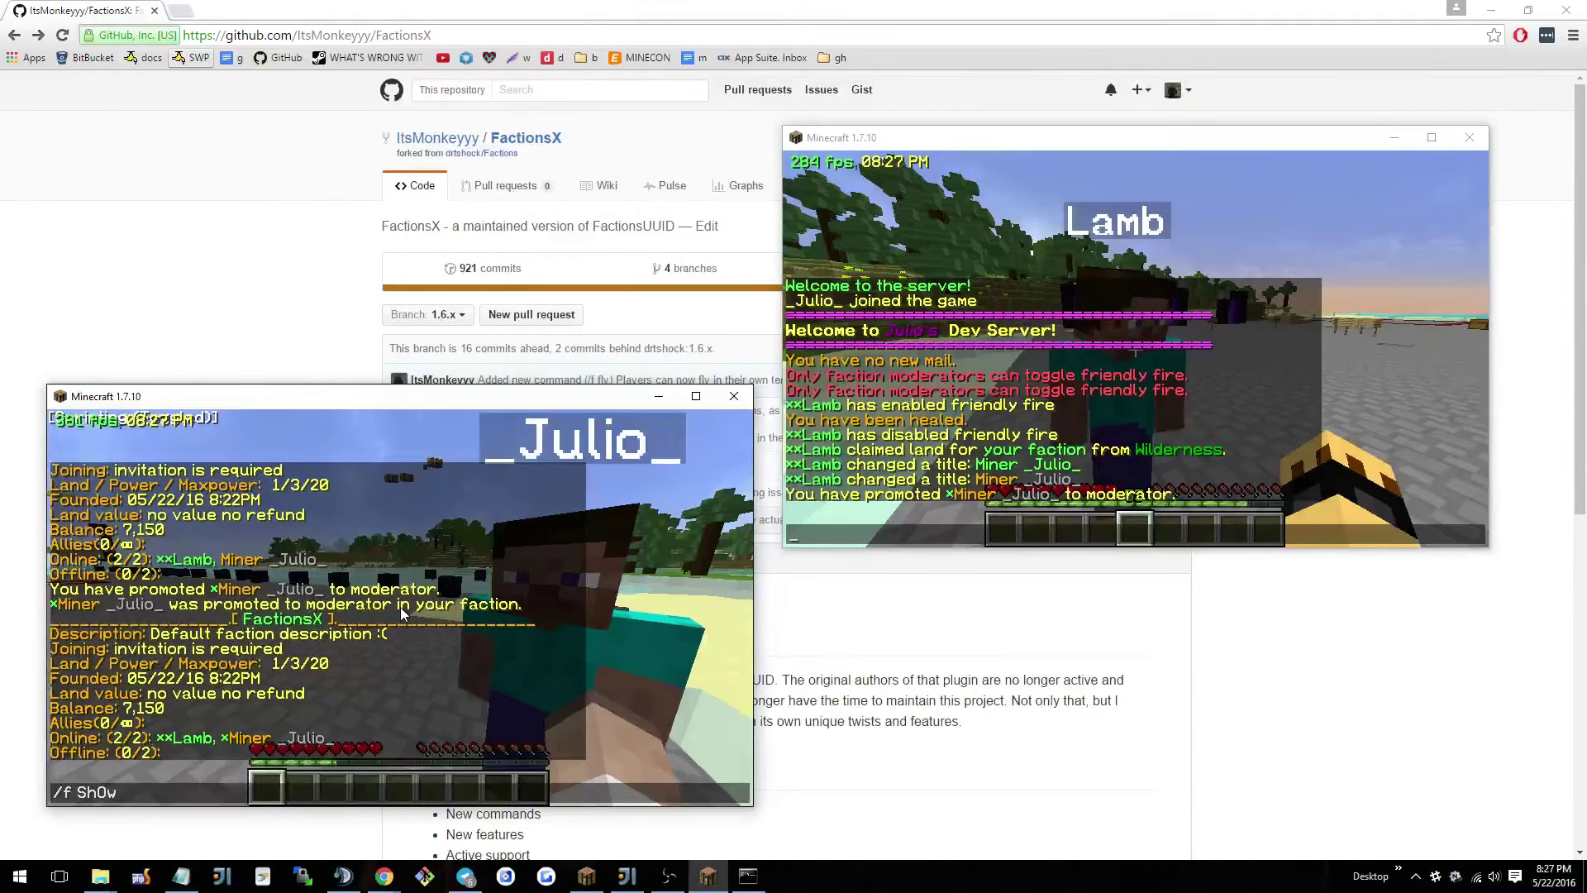
key("Return")
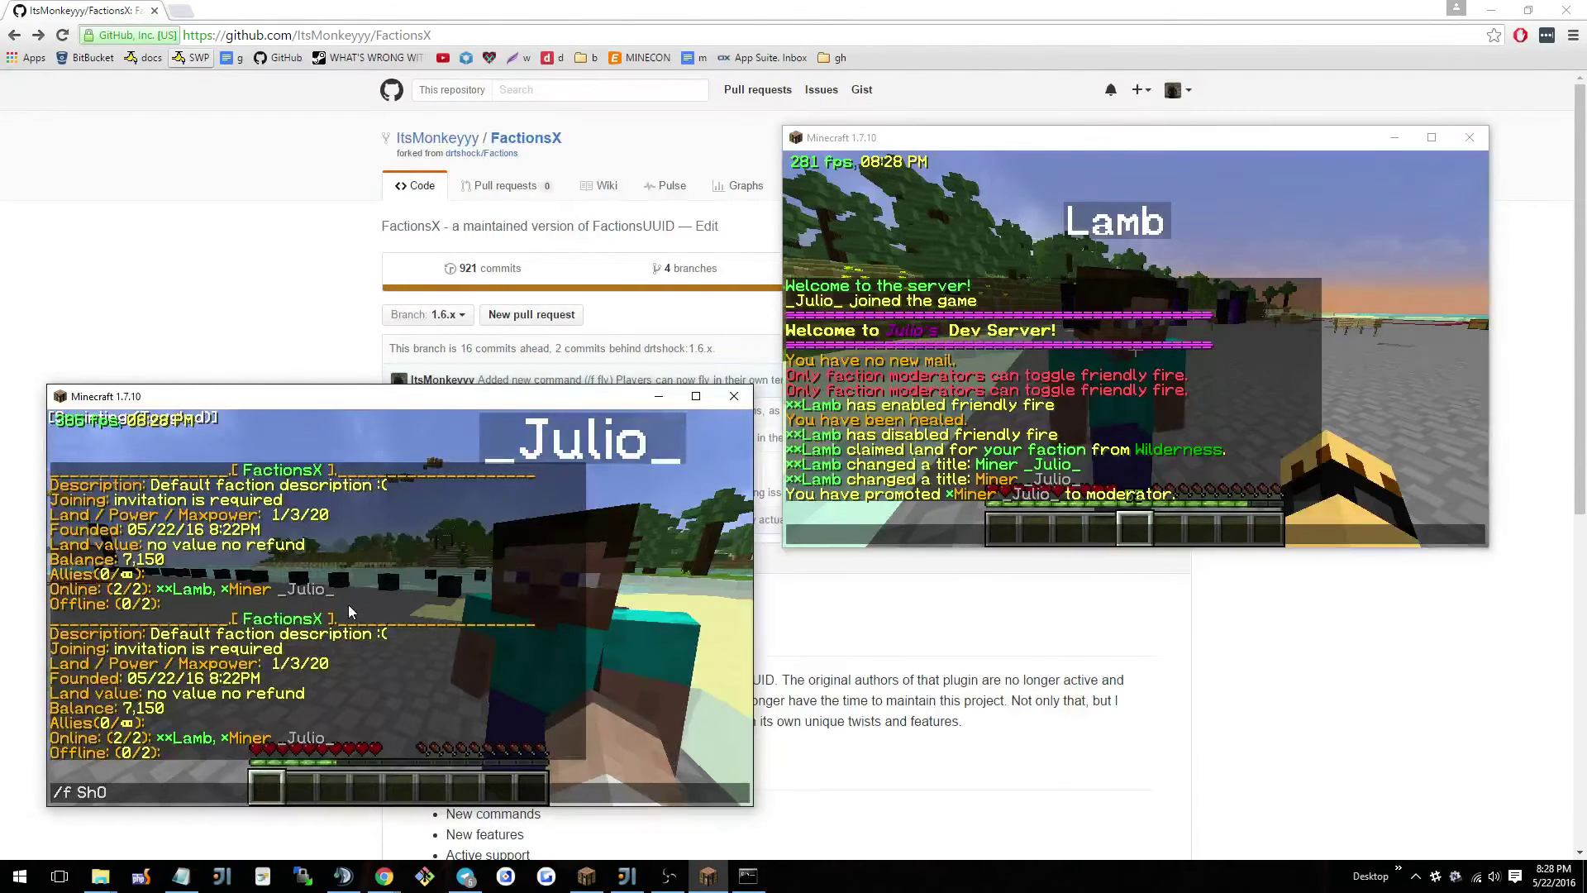
key("Escape")
Recall and discard the last chat command, then view the online player list.
key("t")
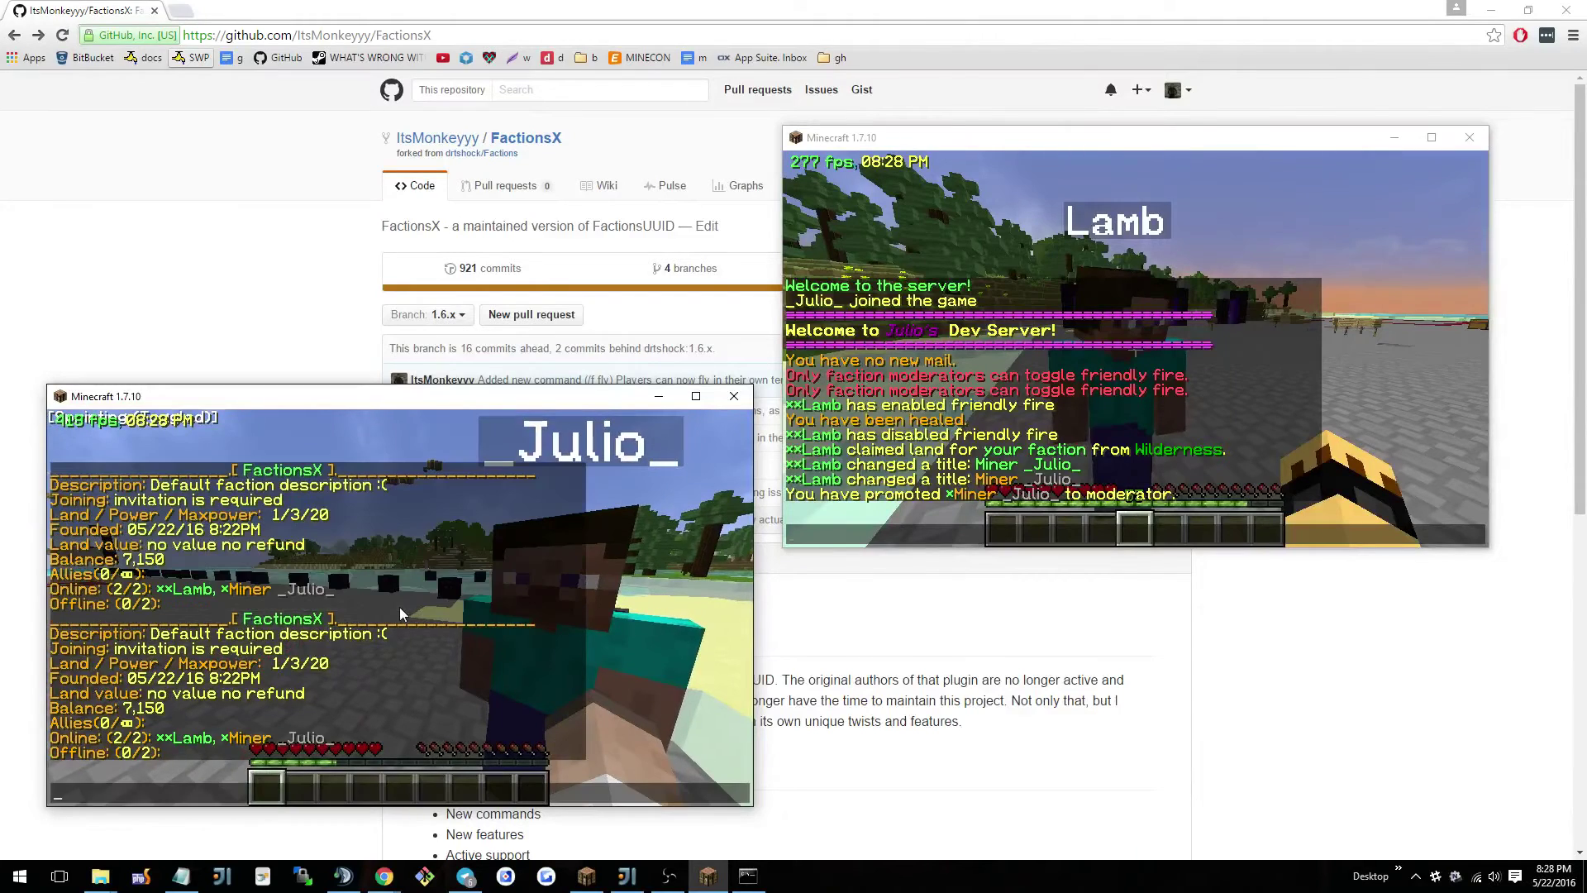
key("Up")
key("BackSpace")
key("BackSpace")
key("BackSpace")
key("Escape")
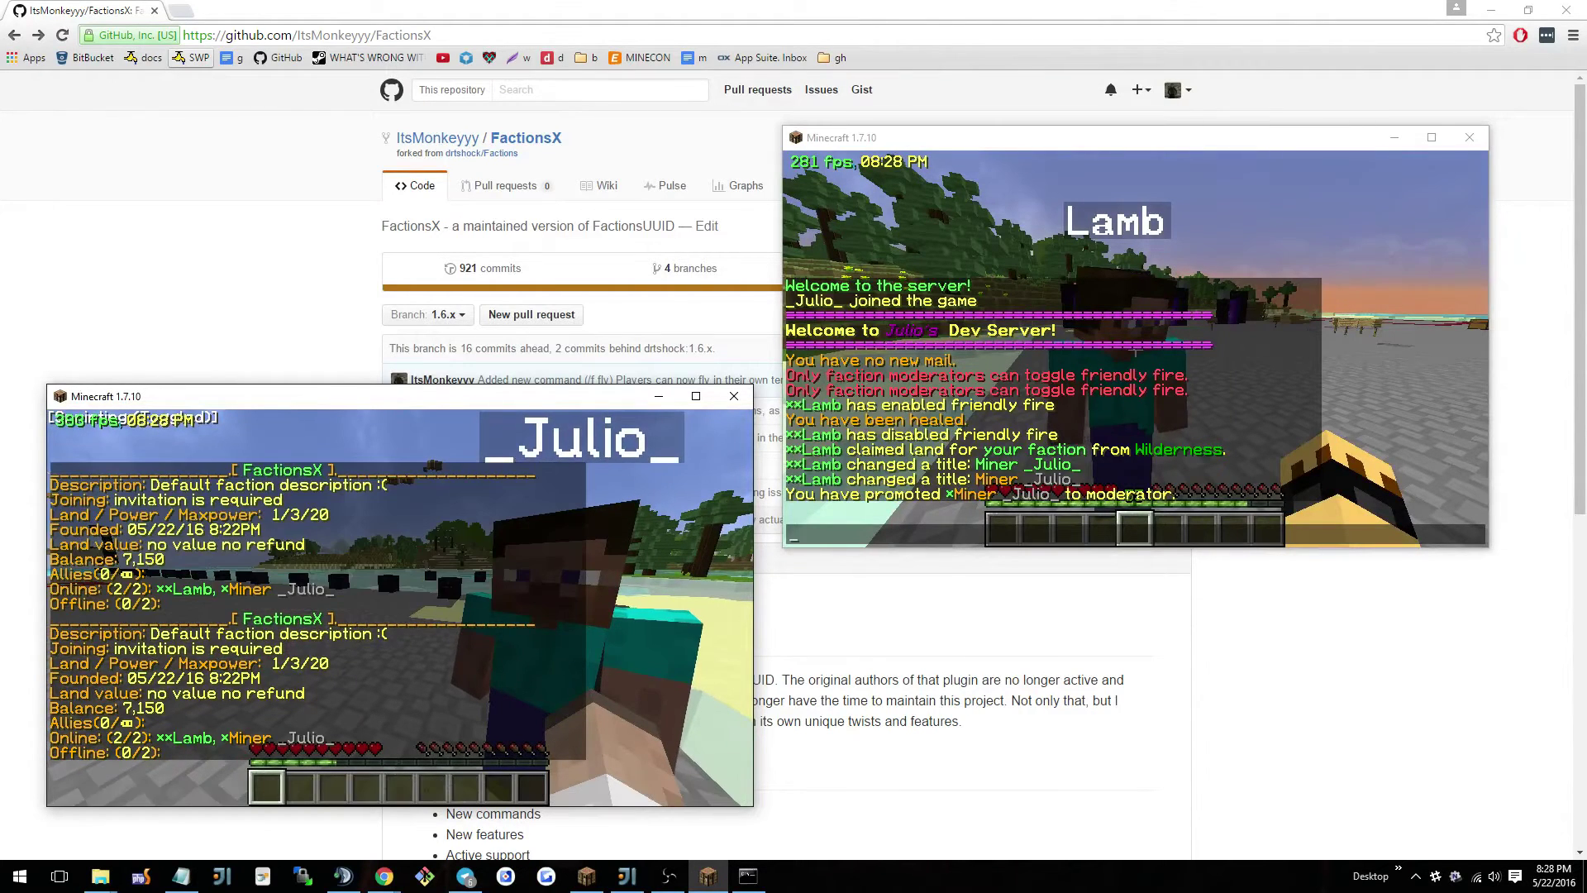
key("e")
key("e")
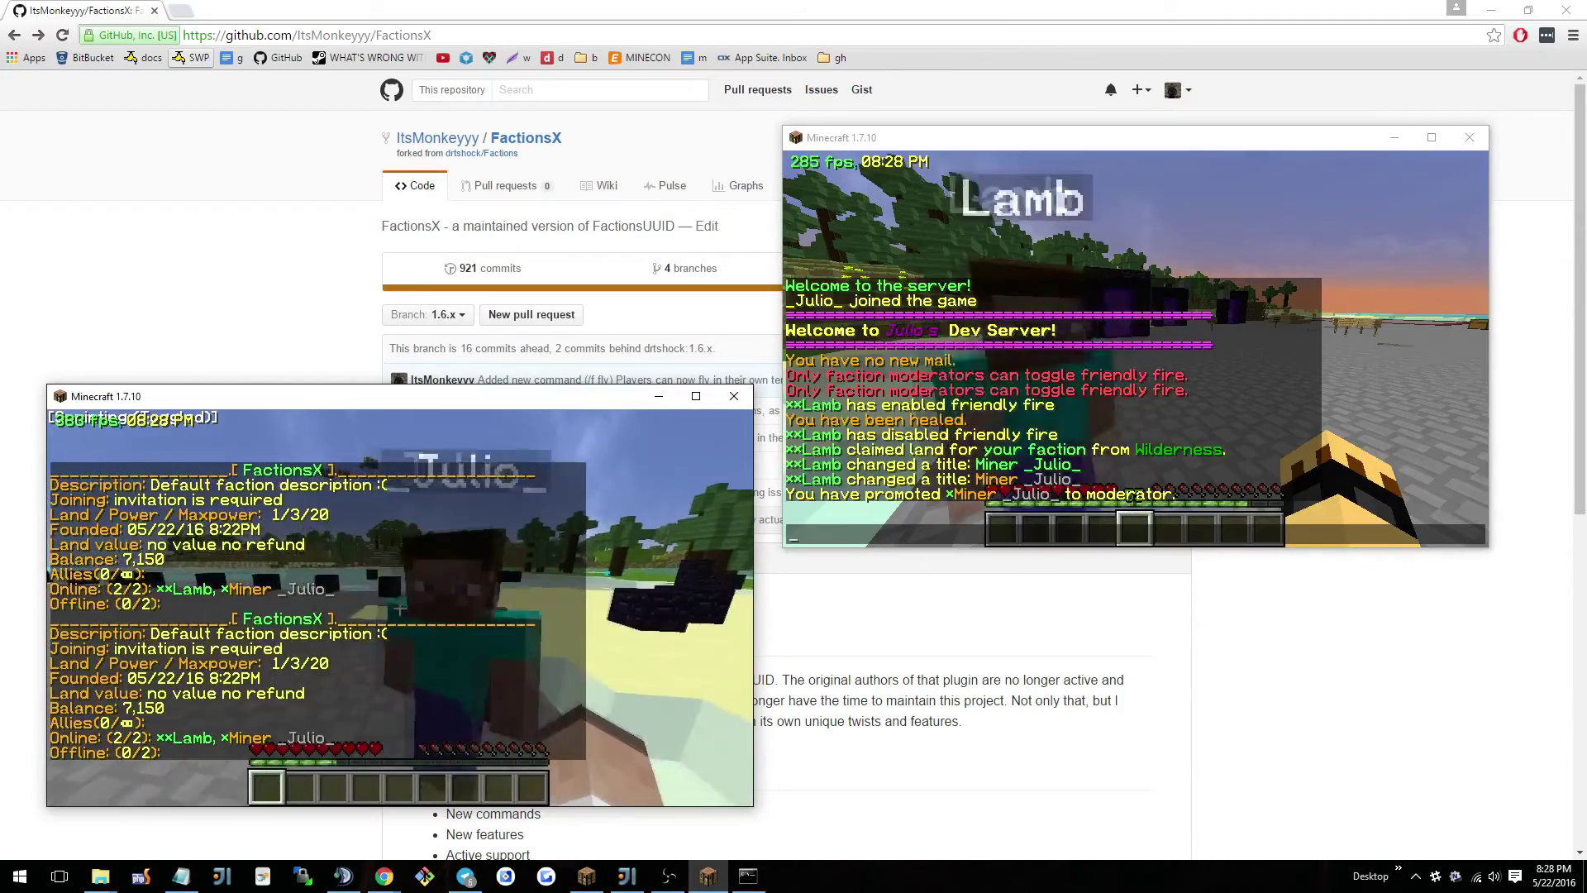
key("Tab")
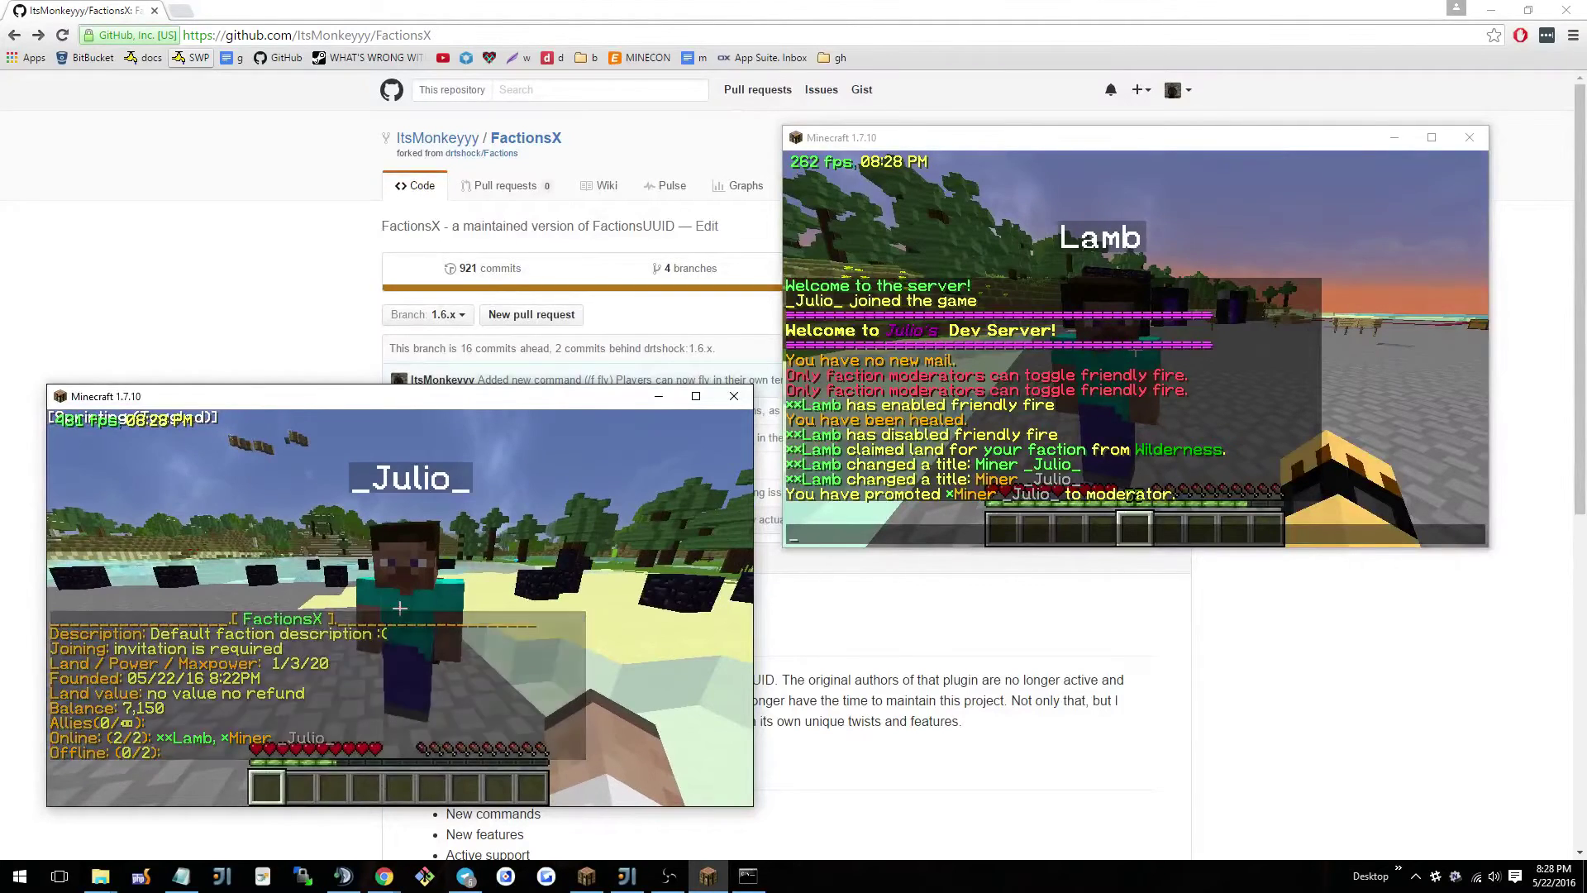
type("/f ")
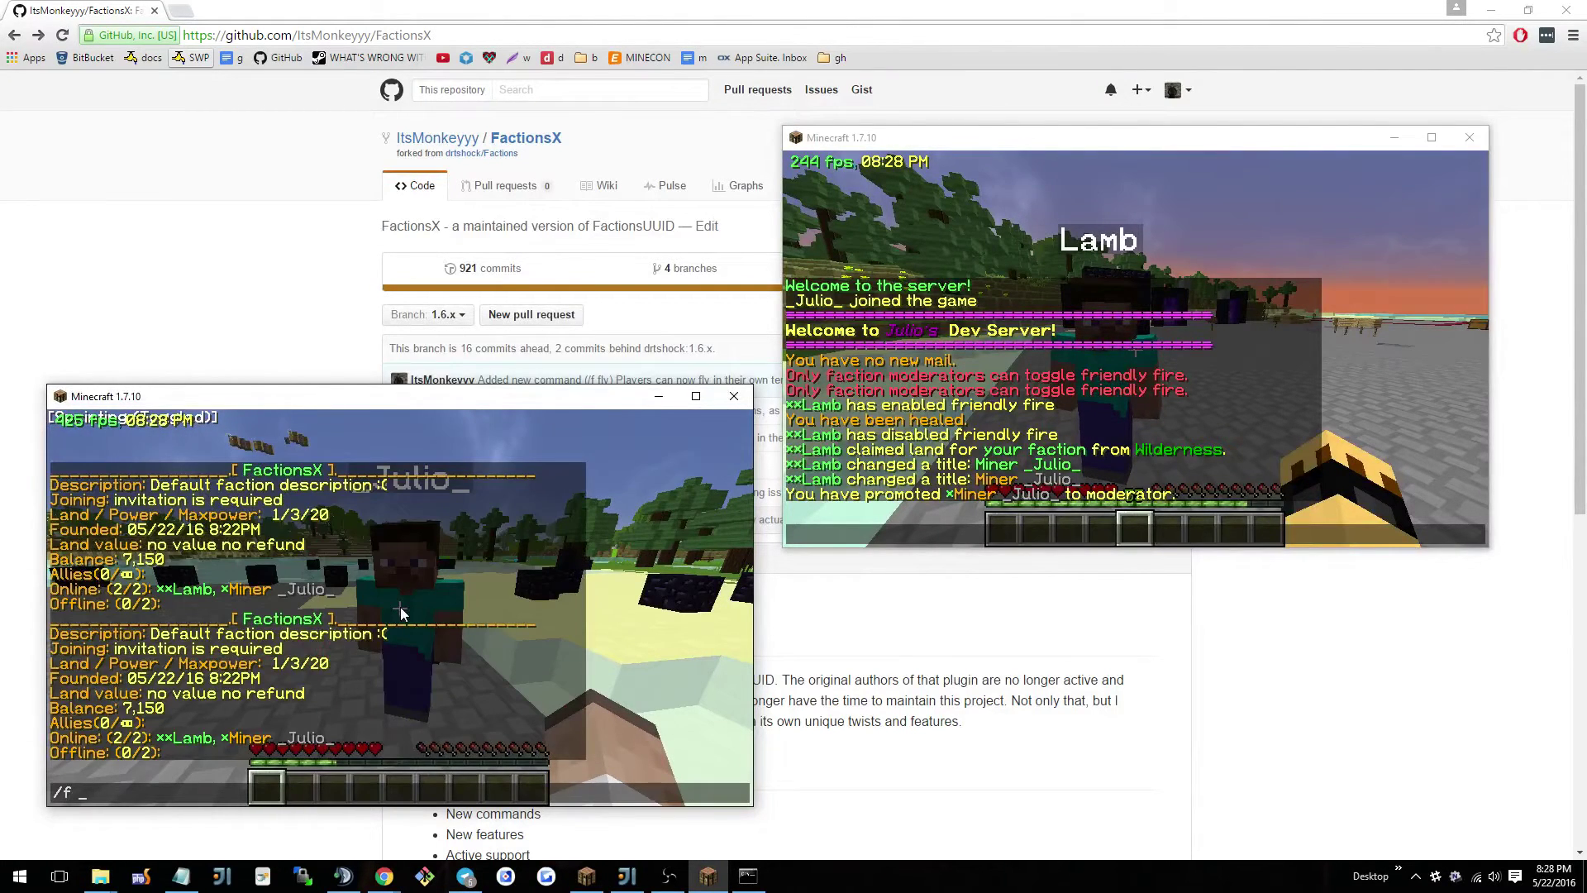
type("manage <faction>")
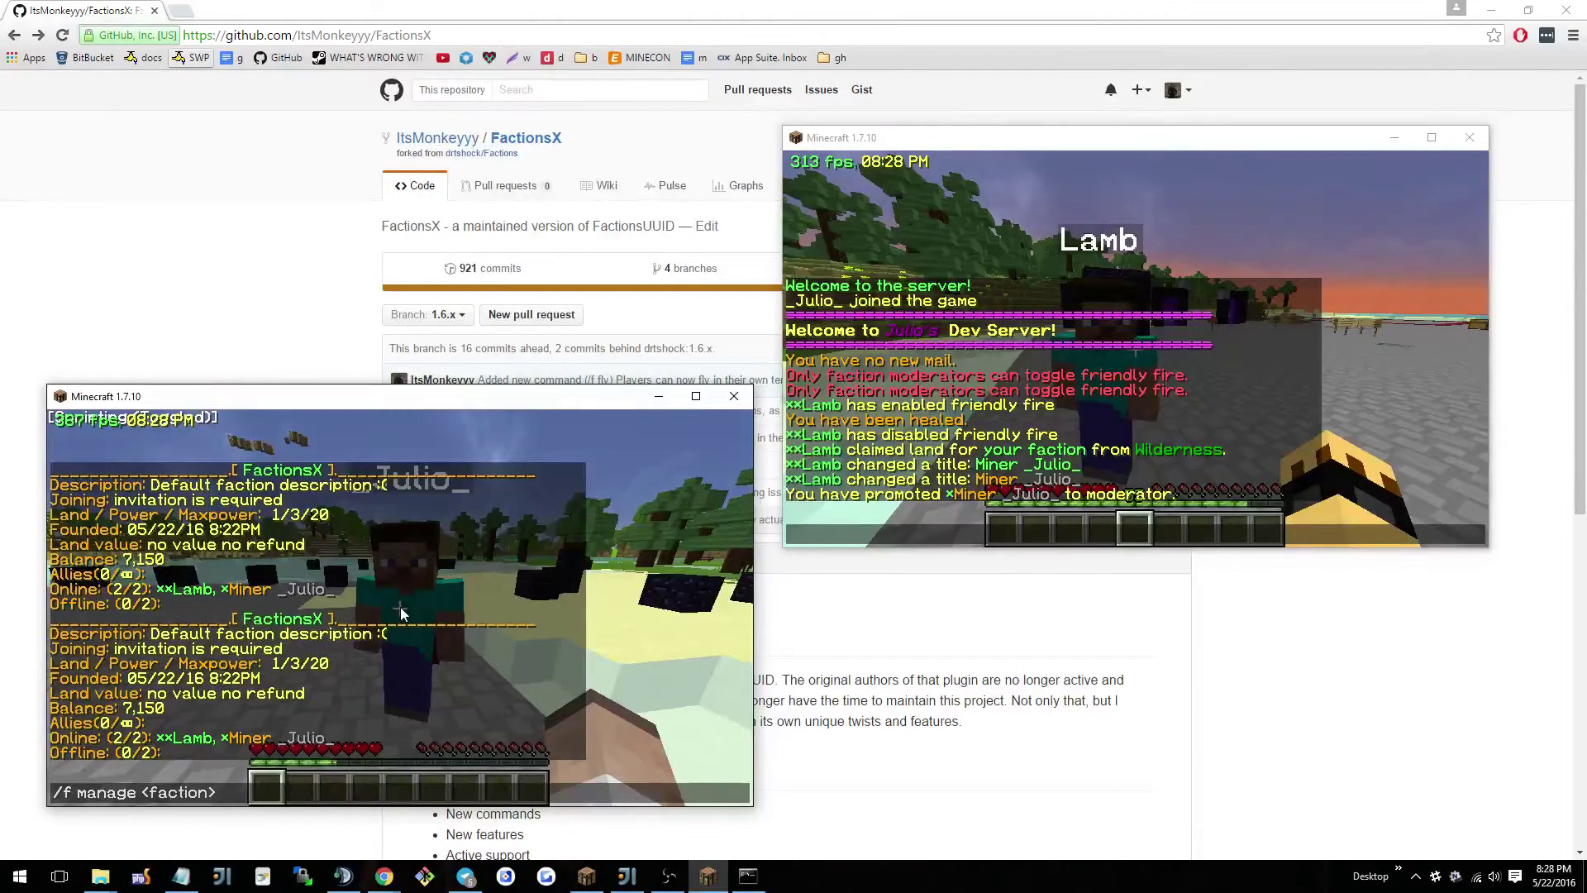
key("Escape")
key("e")
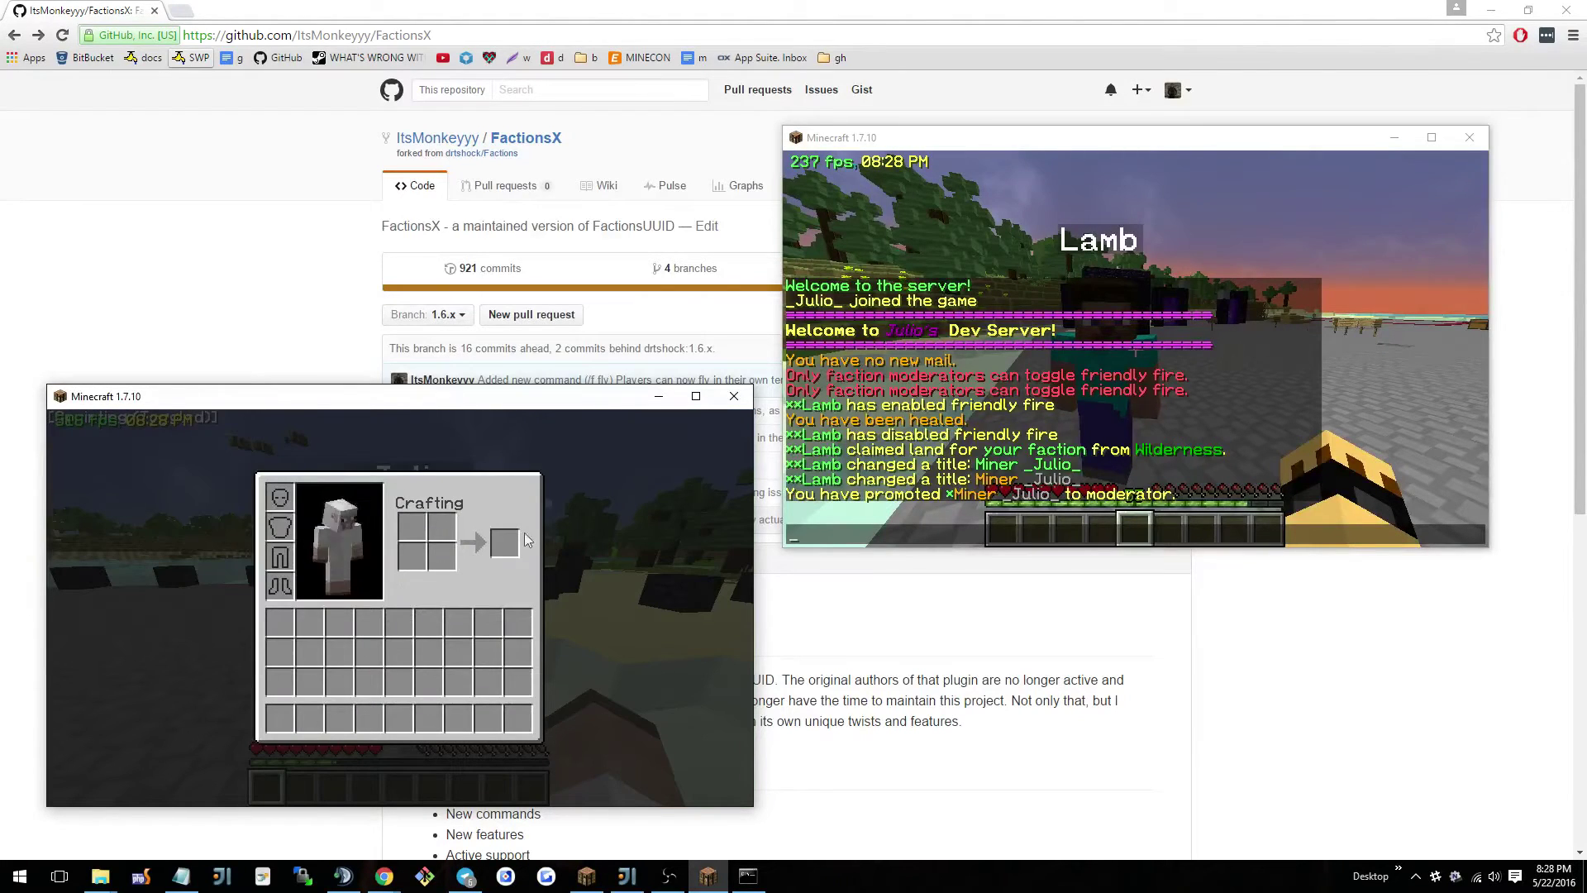
key("e")
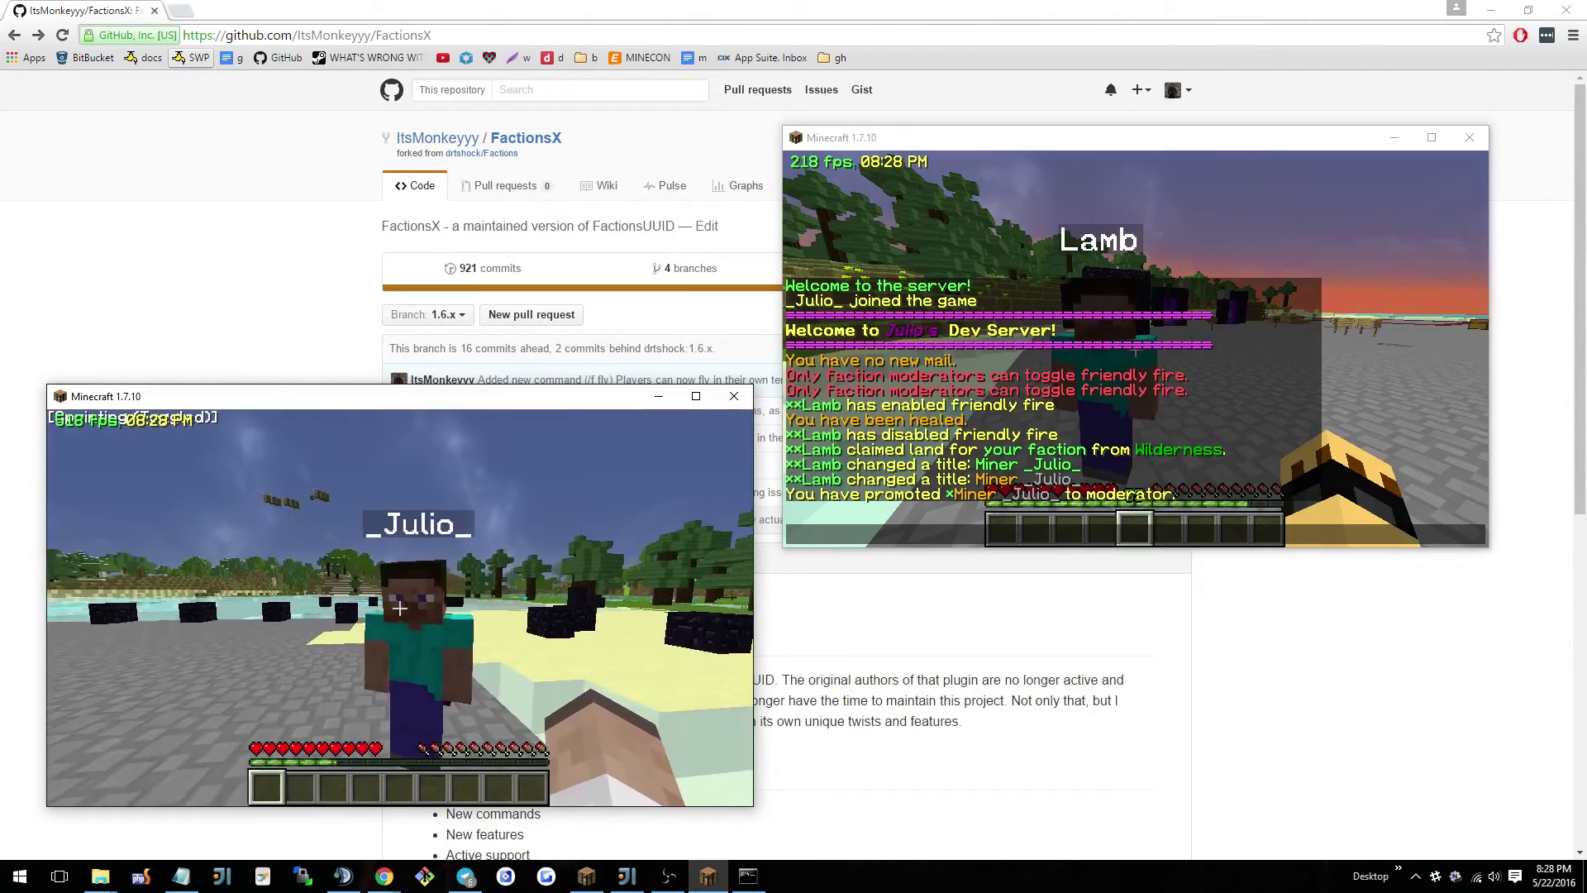
key("w")
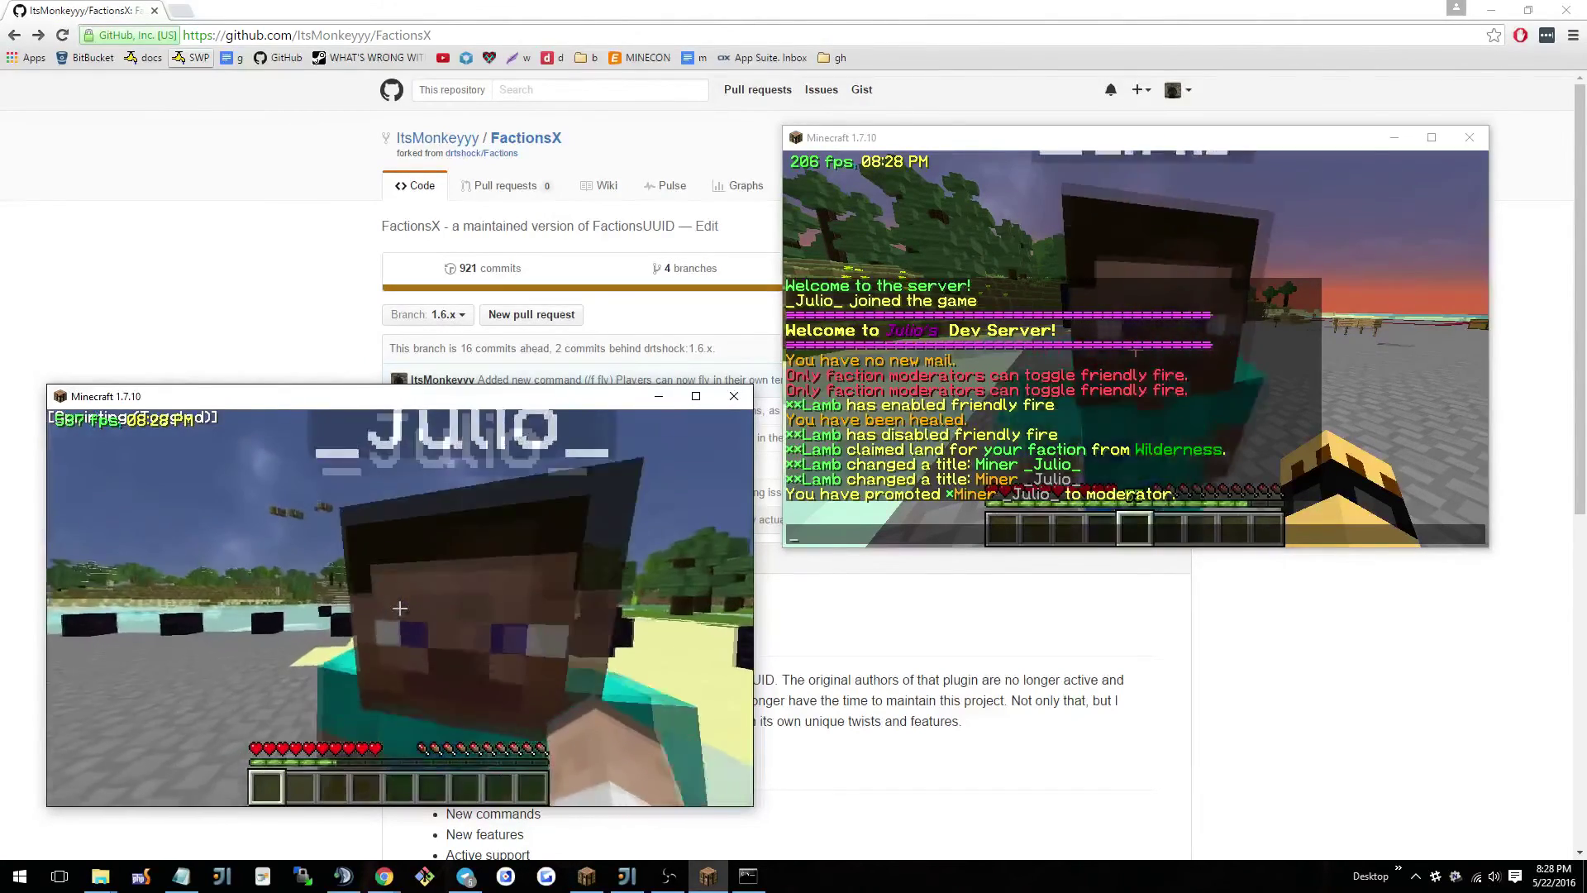
Approach and strike the teammate once, then bring the FactionsX GitHub page forward.
key("s")
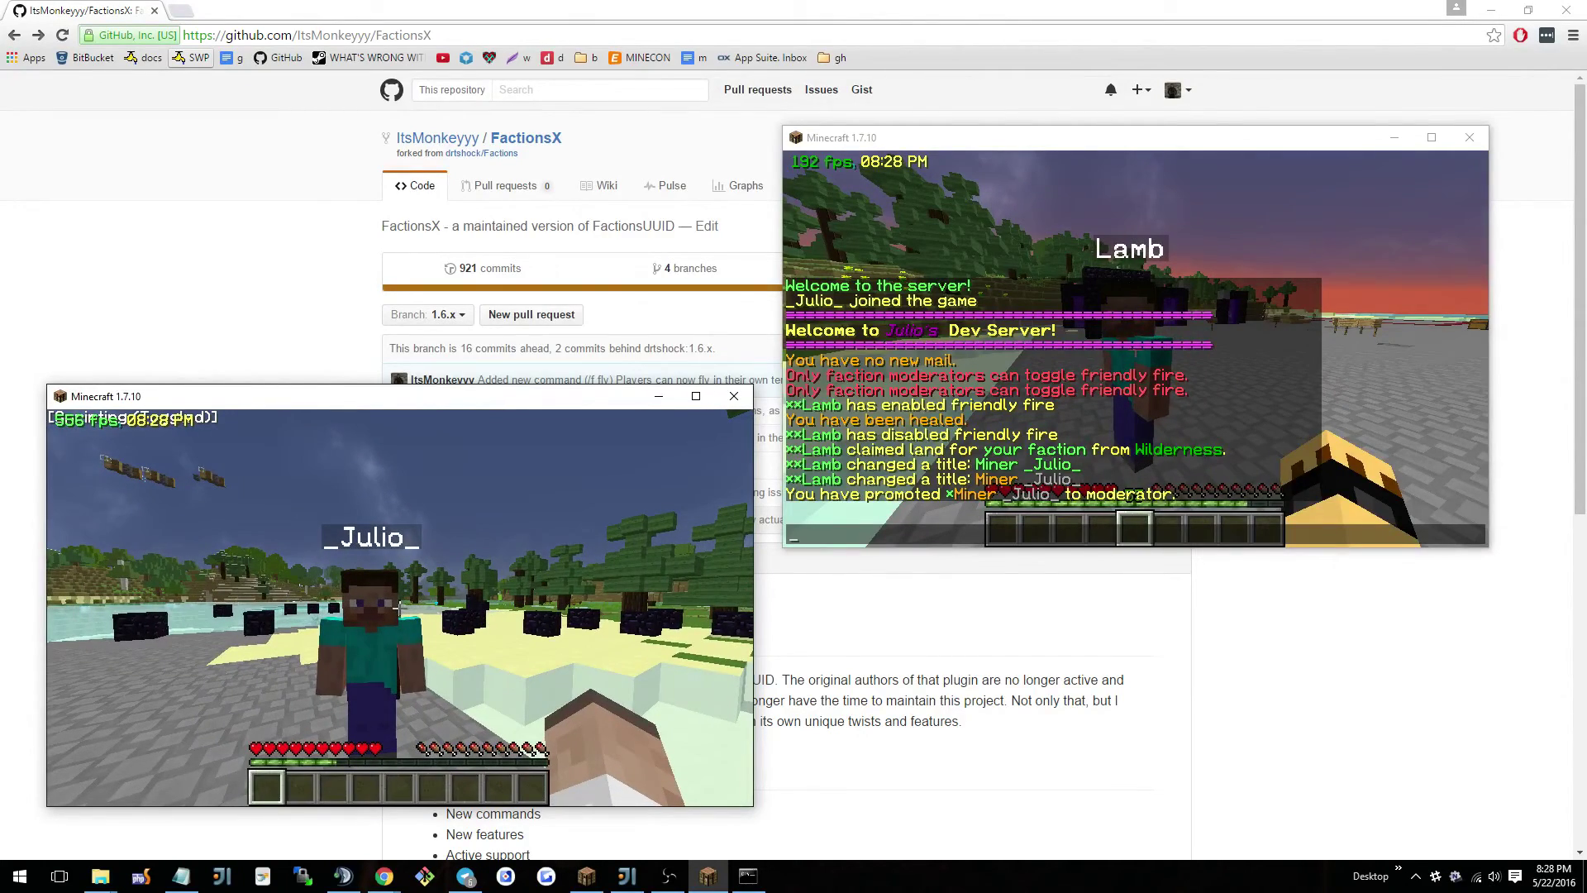
key("w")
left_click(400, 608)
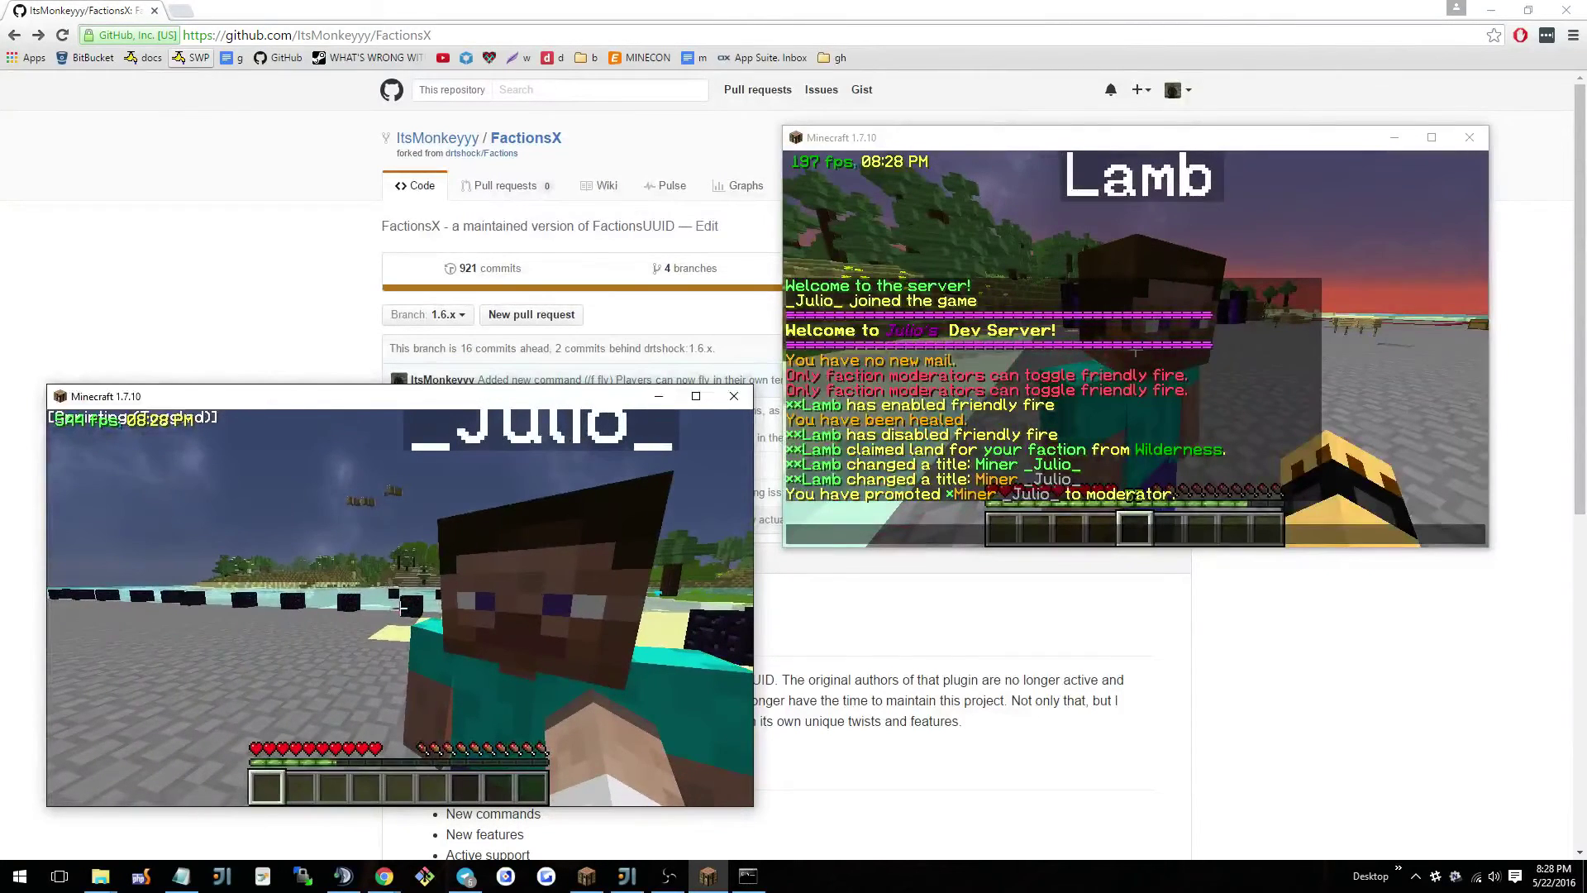
key("t")
left_click(361, 308)
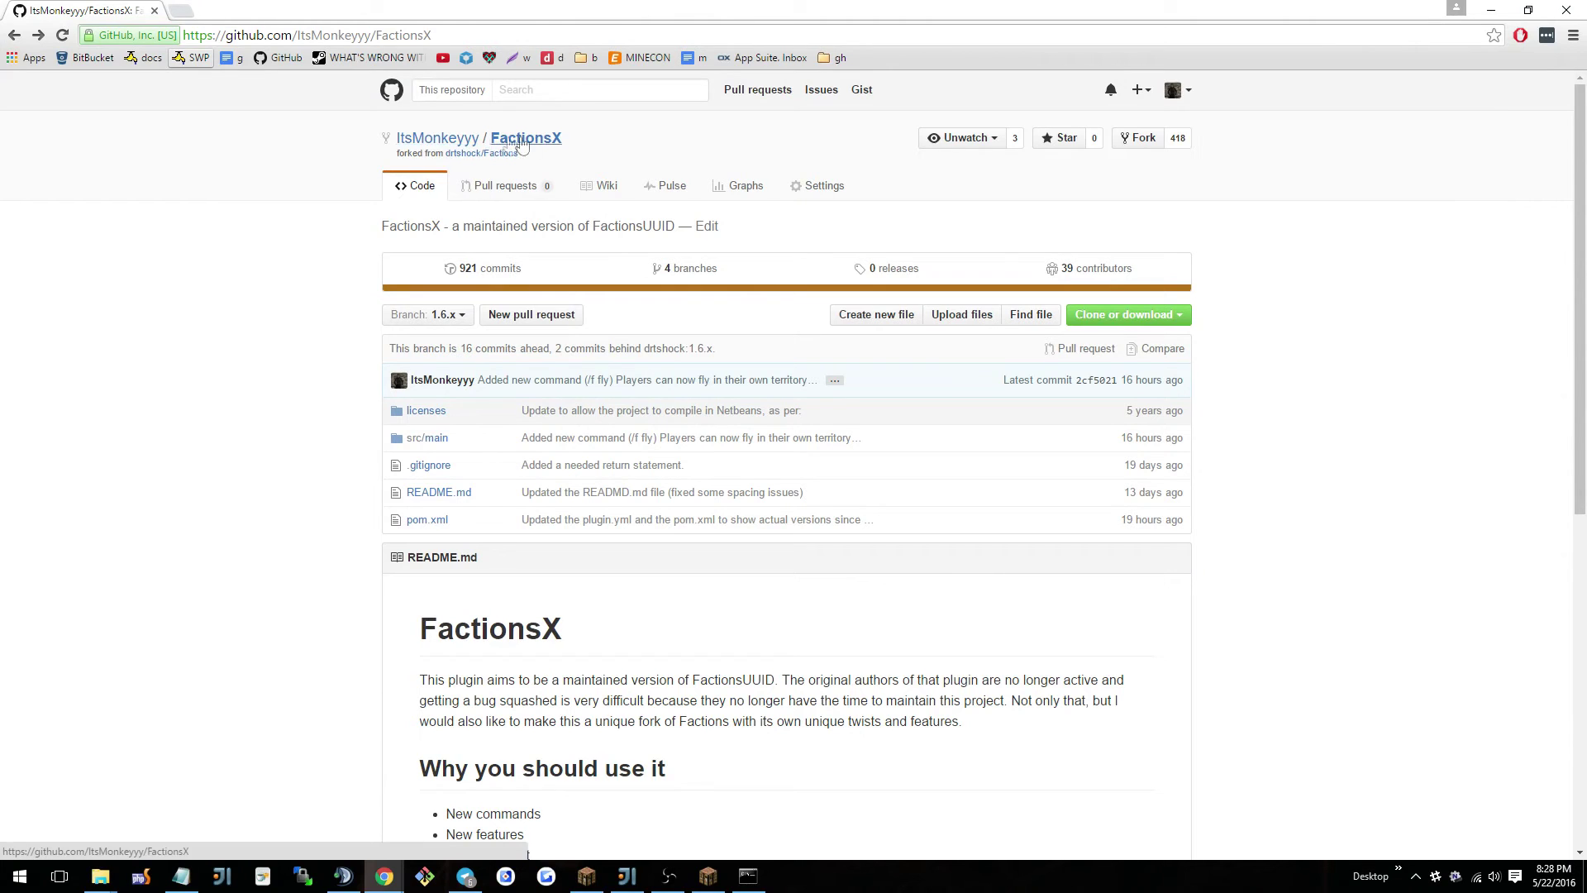
Restore both Minecraft 1.7.10 client windows over the FactionsX GitHub page, showing faction info and chat.
left_click(586, 875)
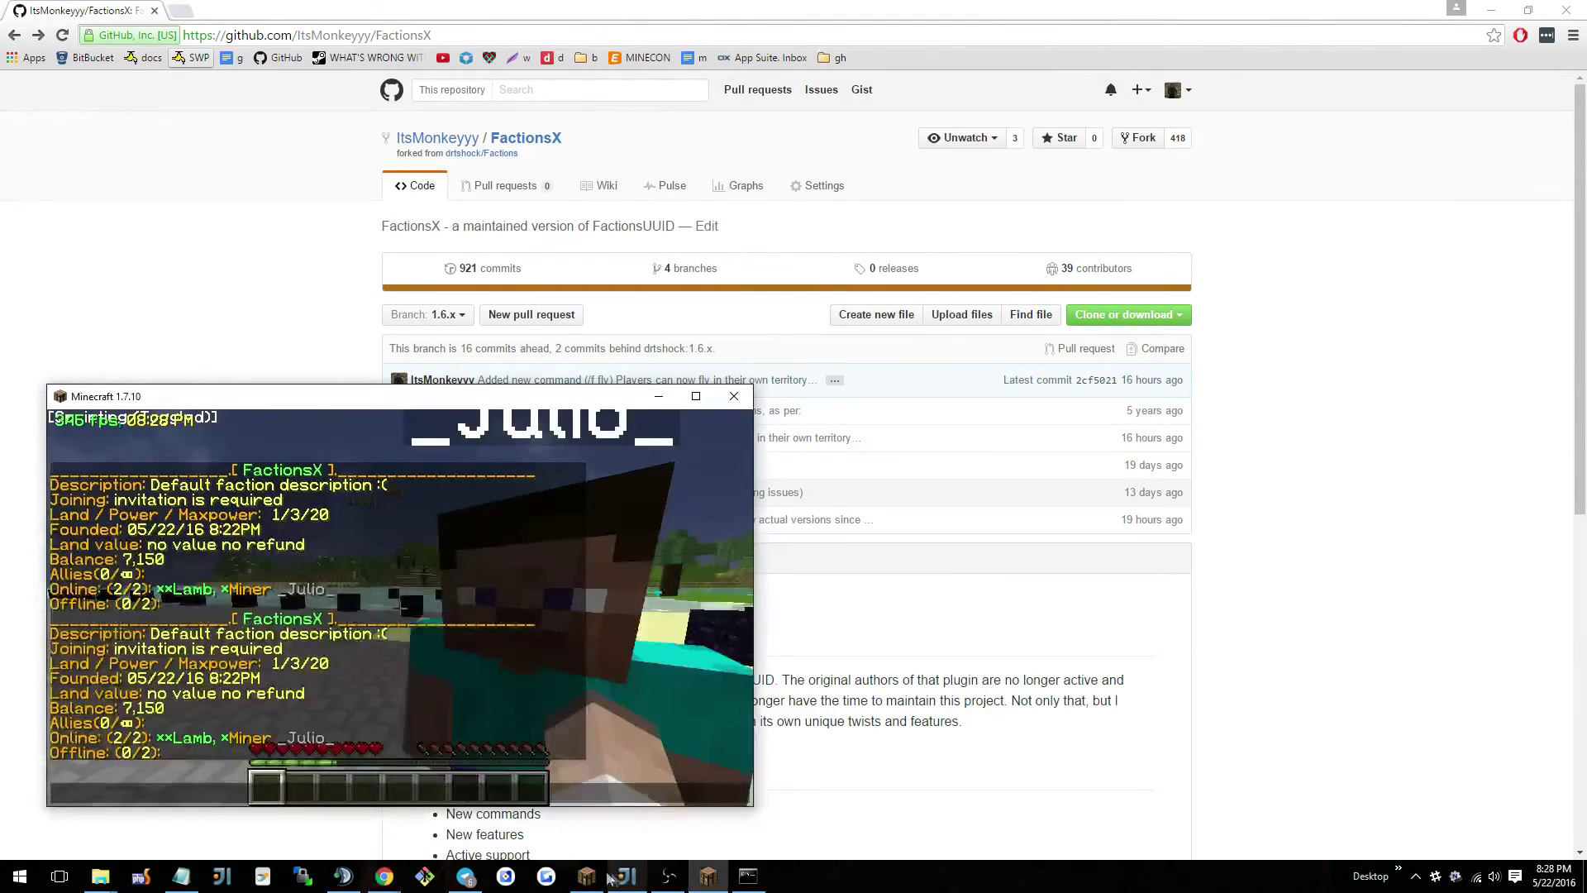
left_click(708, 875)
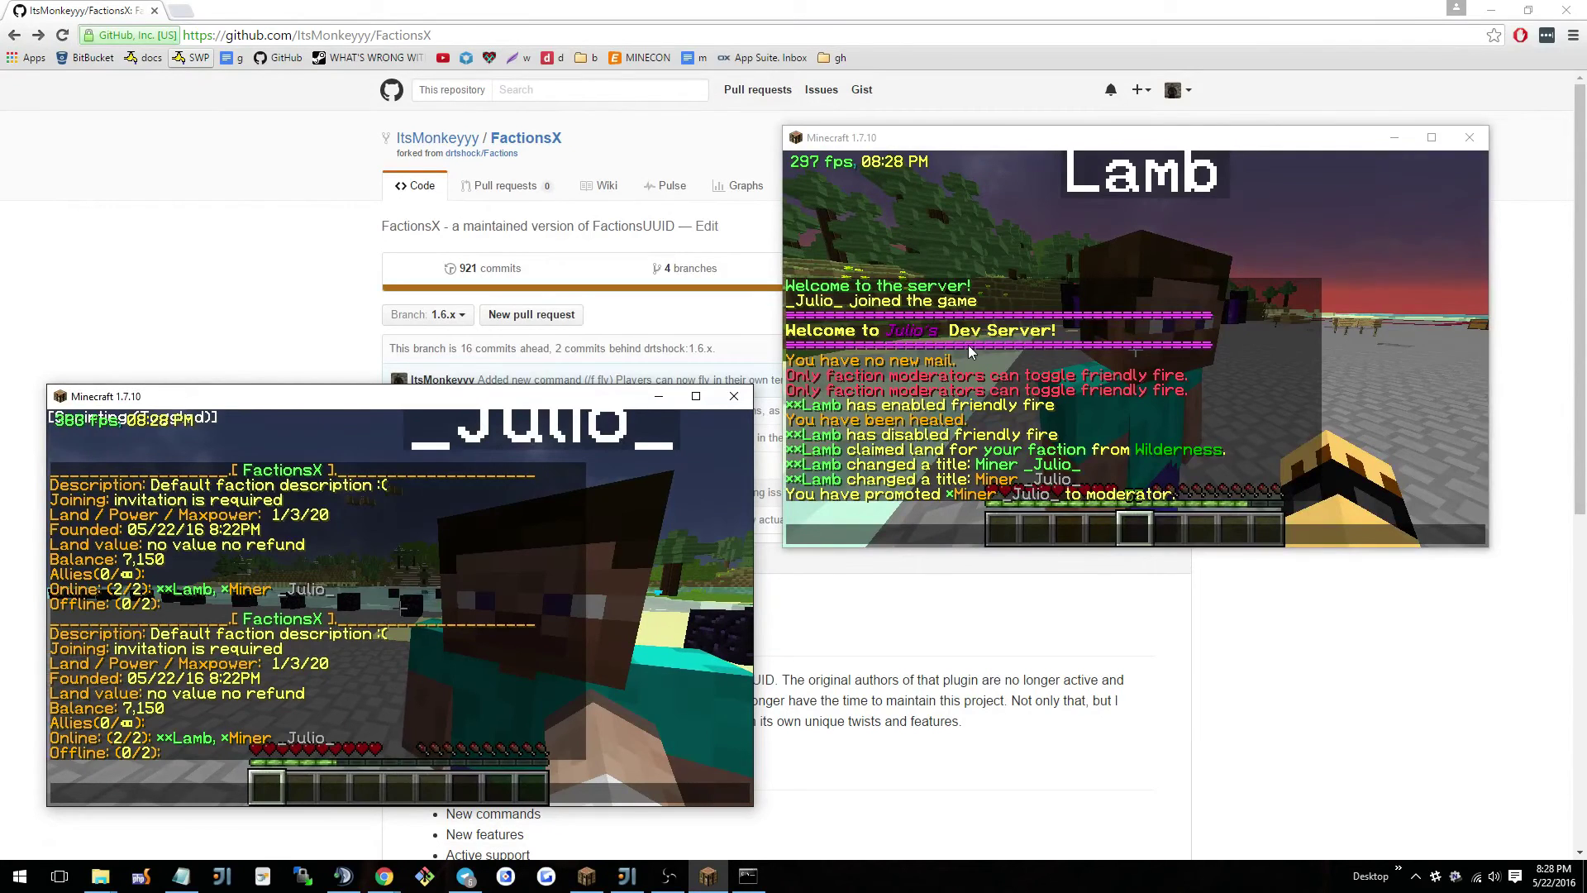
left_click(117, 326)
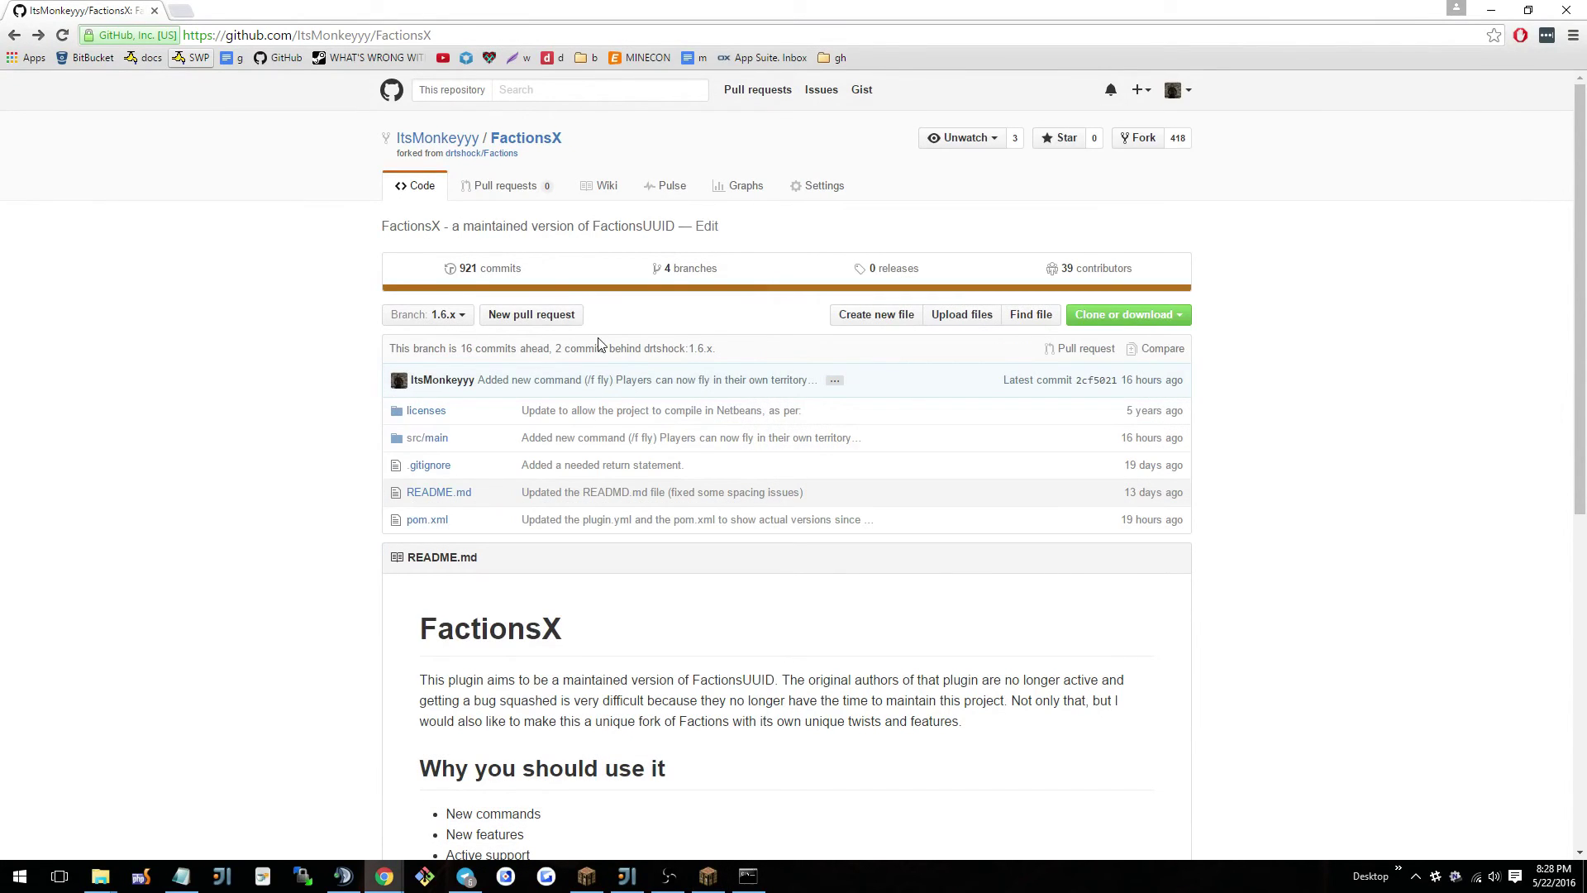
left_click(707, 876)
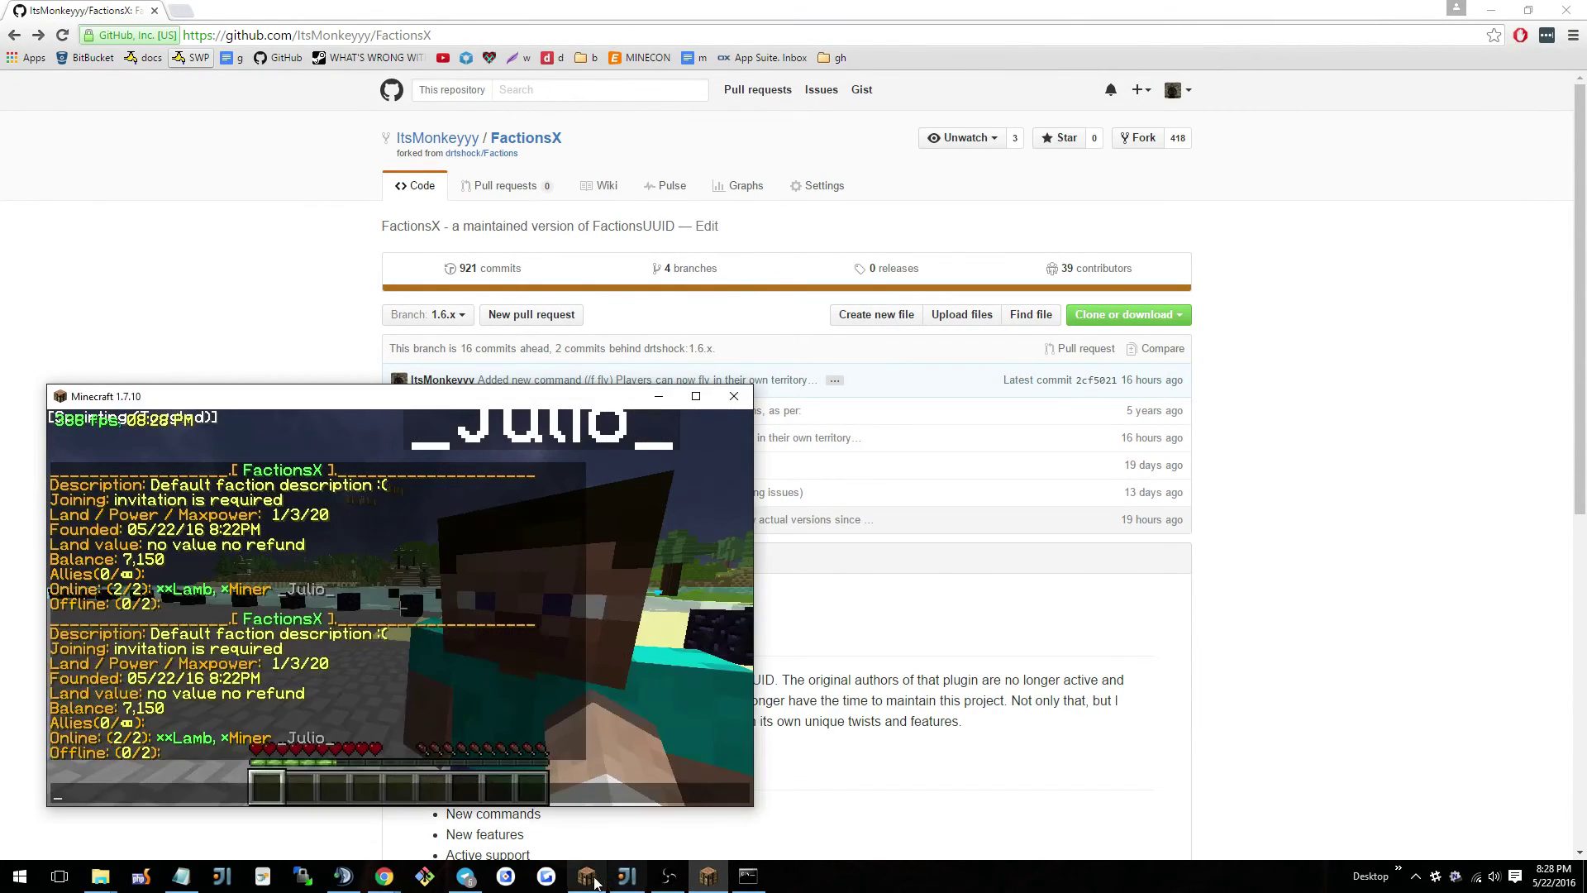
left_click(586, 876)
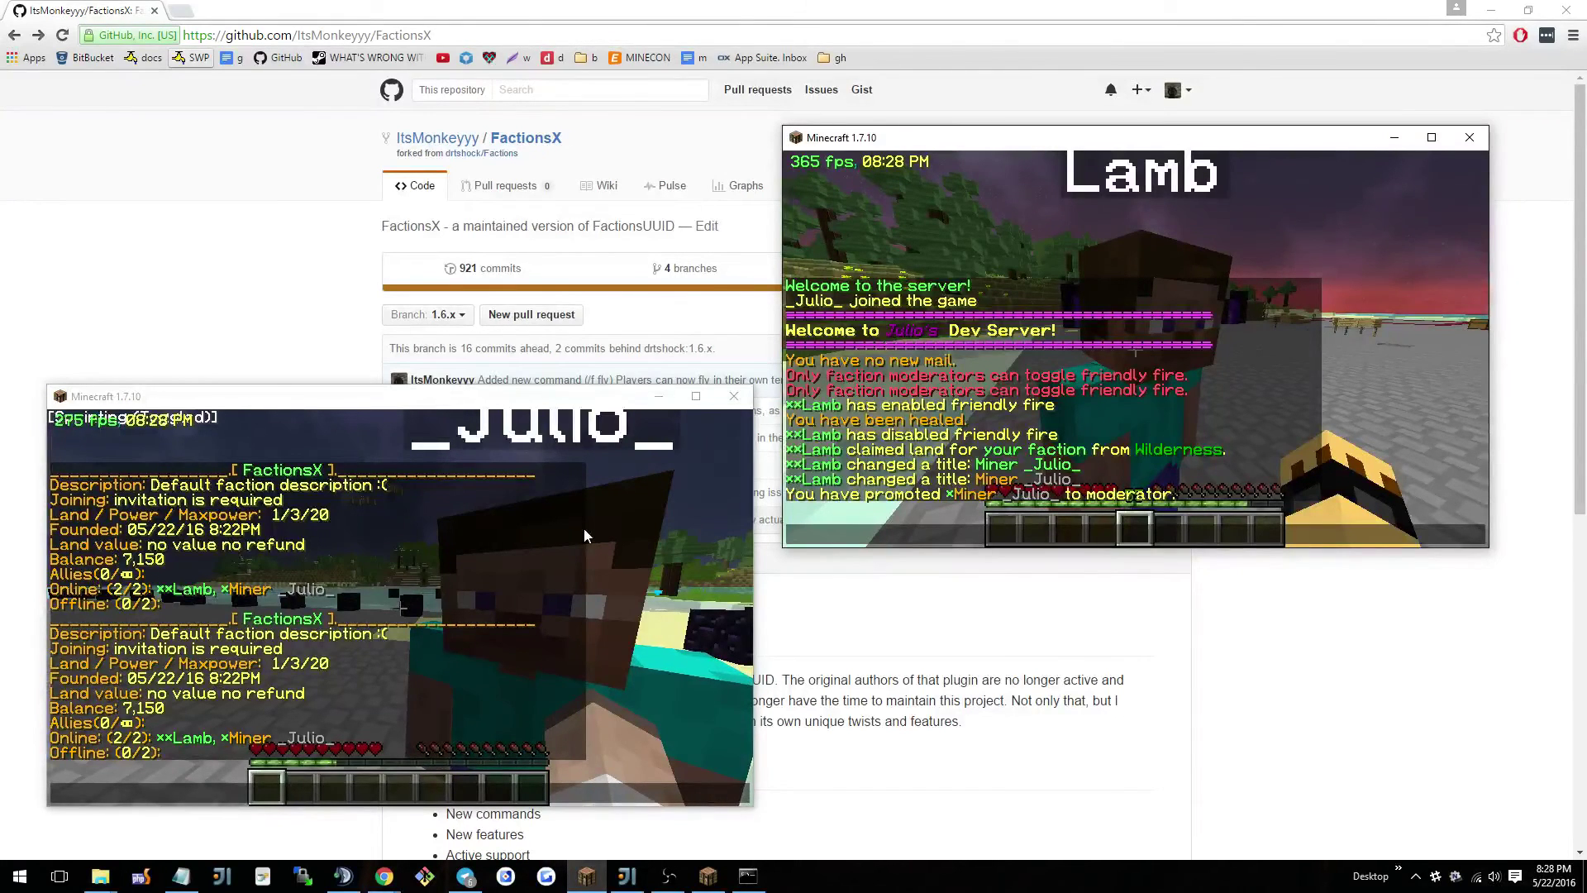